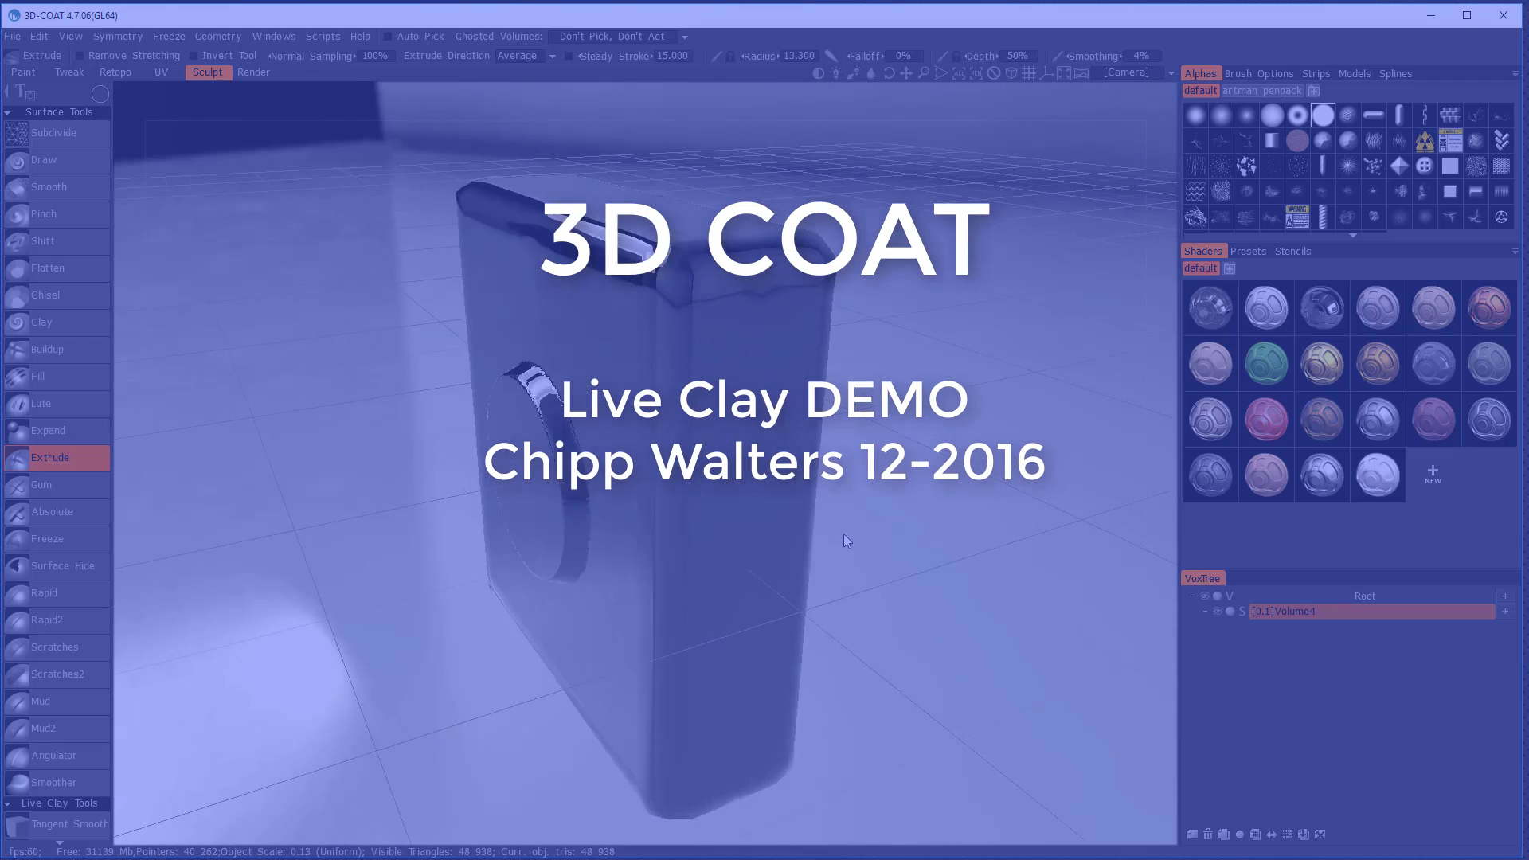
pyautogui.moveTo(998, 531); pyautogui.dragTo(1083, 549, button='middle')
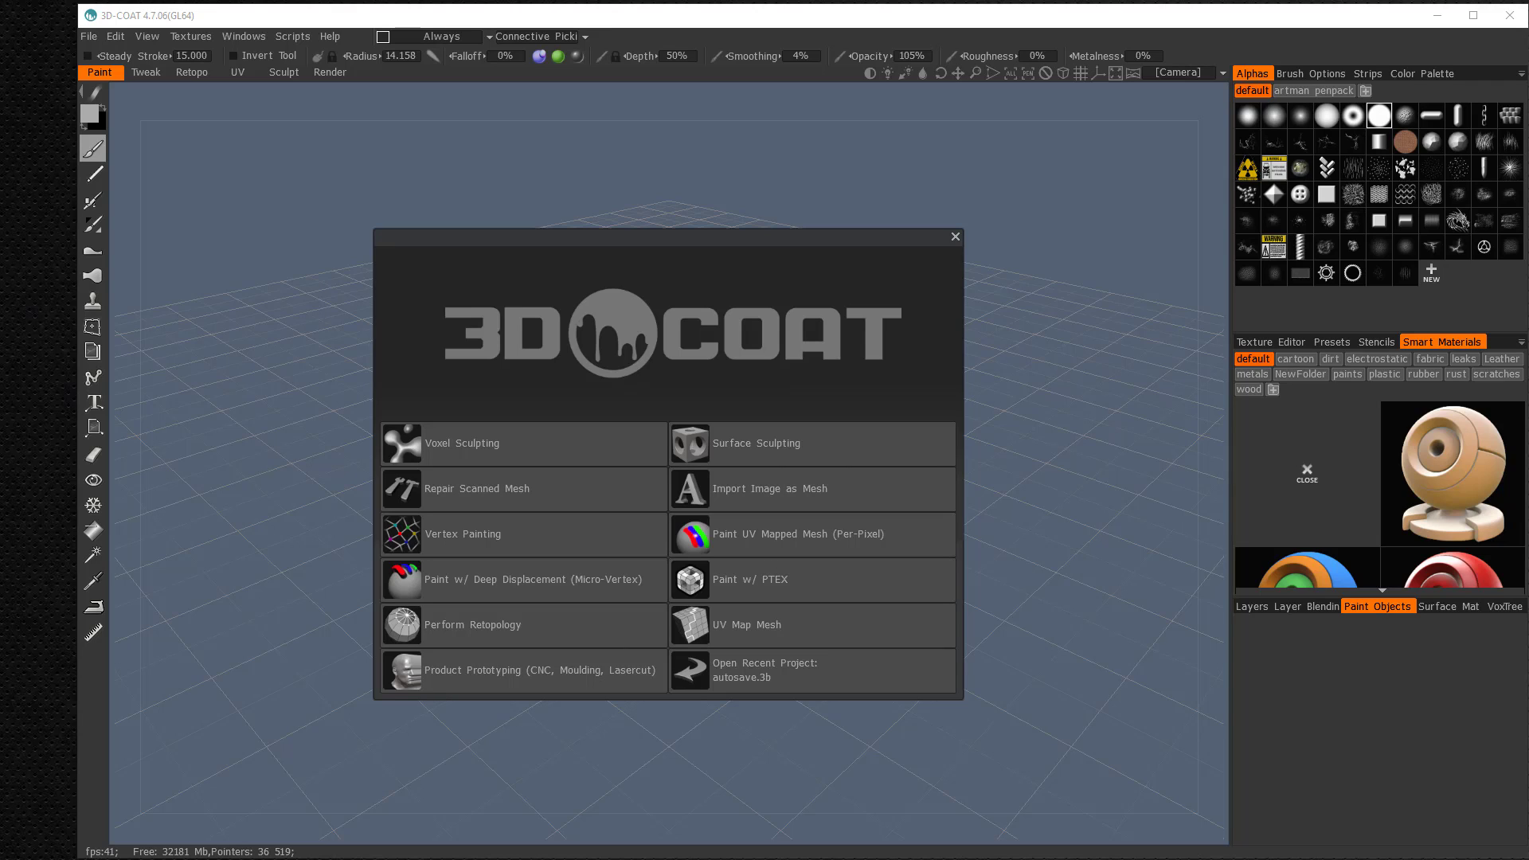
# Start a voxel sculpt with a cube primitive and apply it as a slab of about 50 × 168 × 156
pyautogui.click(393, 445)
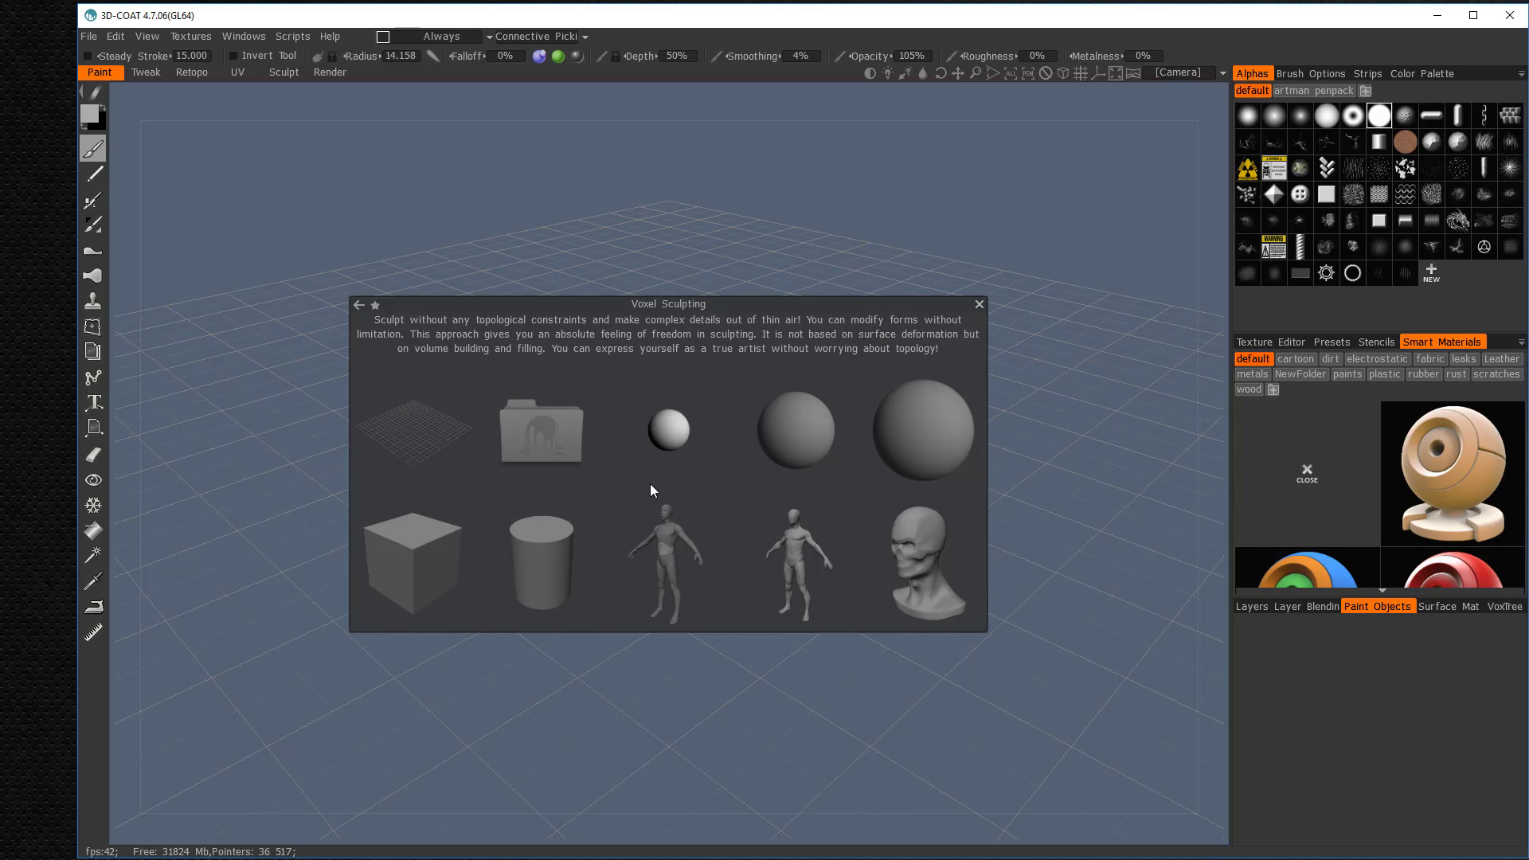
pyautogui.click(408, 560)
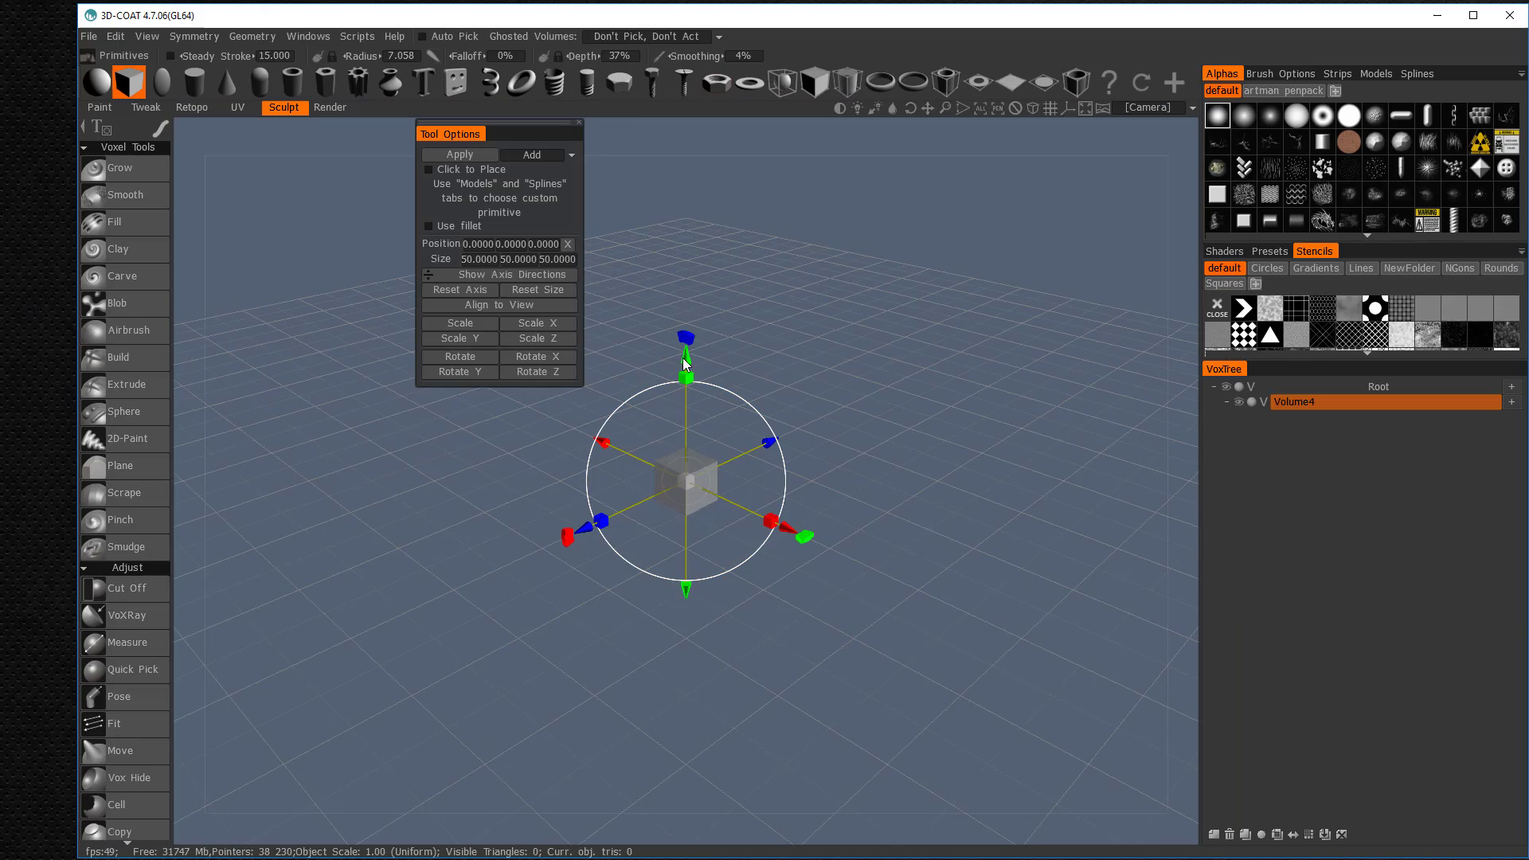
pyautogui.moveTo(707, 288); pyautogui.dragTo(694, 364)
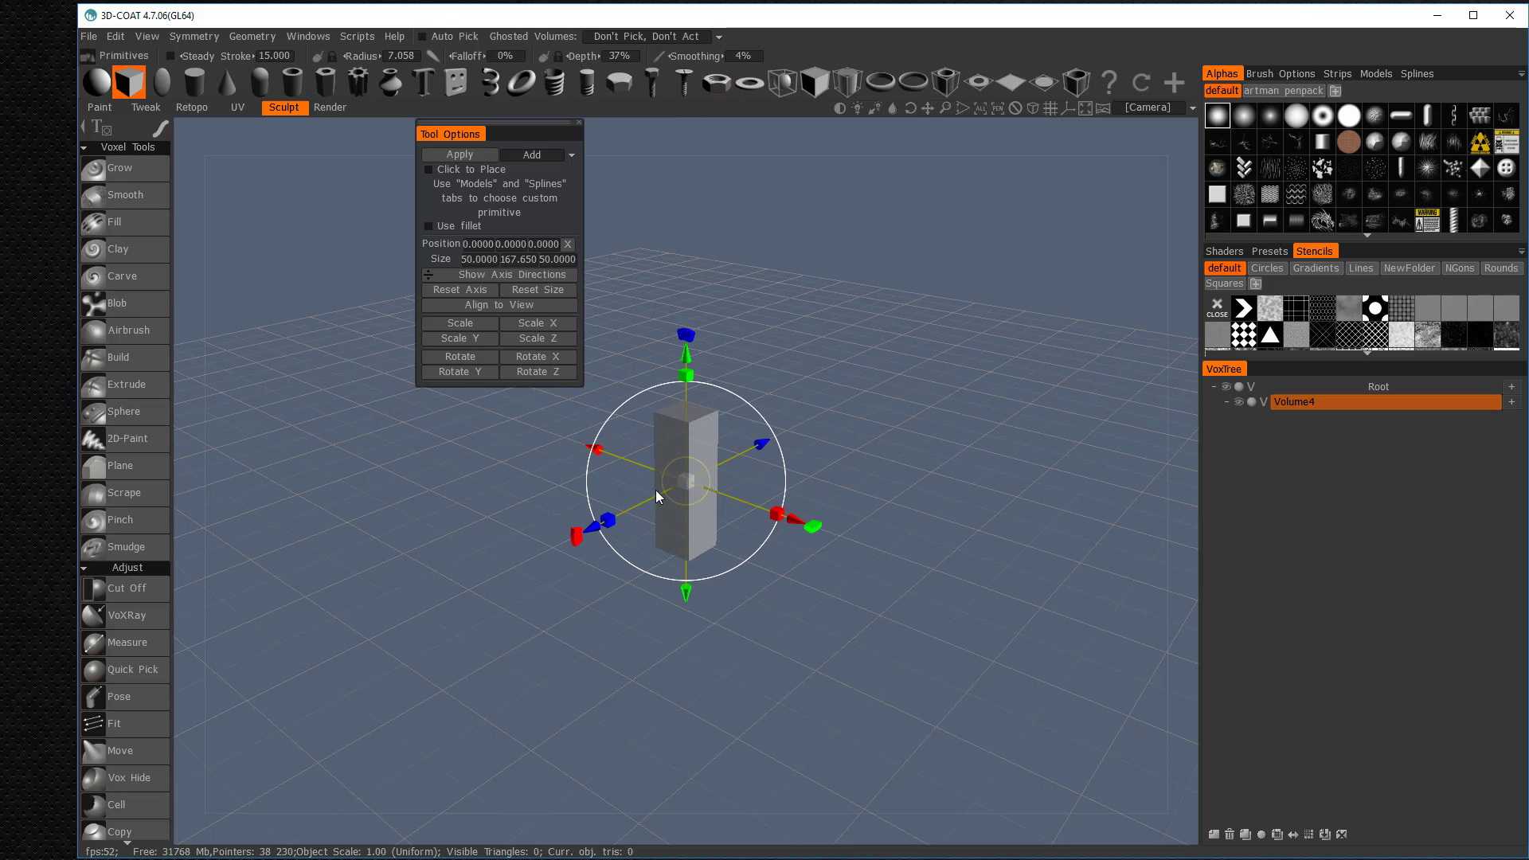
pyautogui.moveTo(606, 521); pyautogui.dragTo(374, 611)
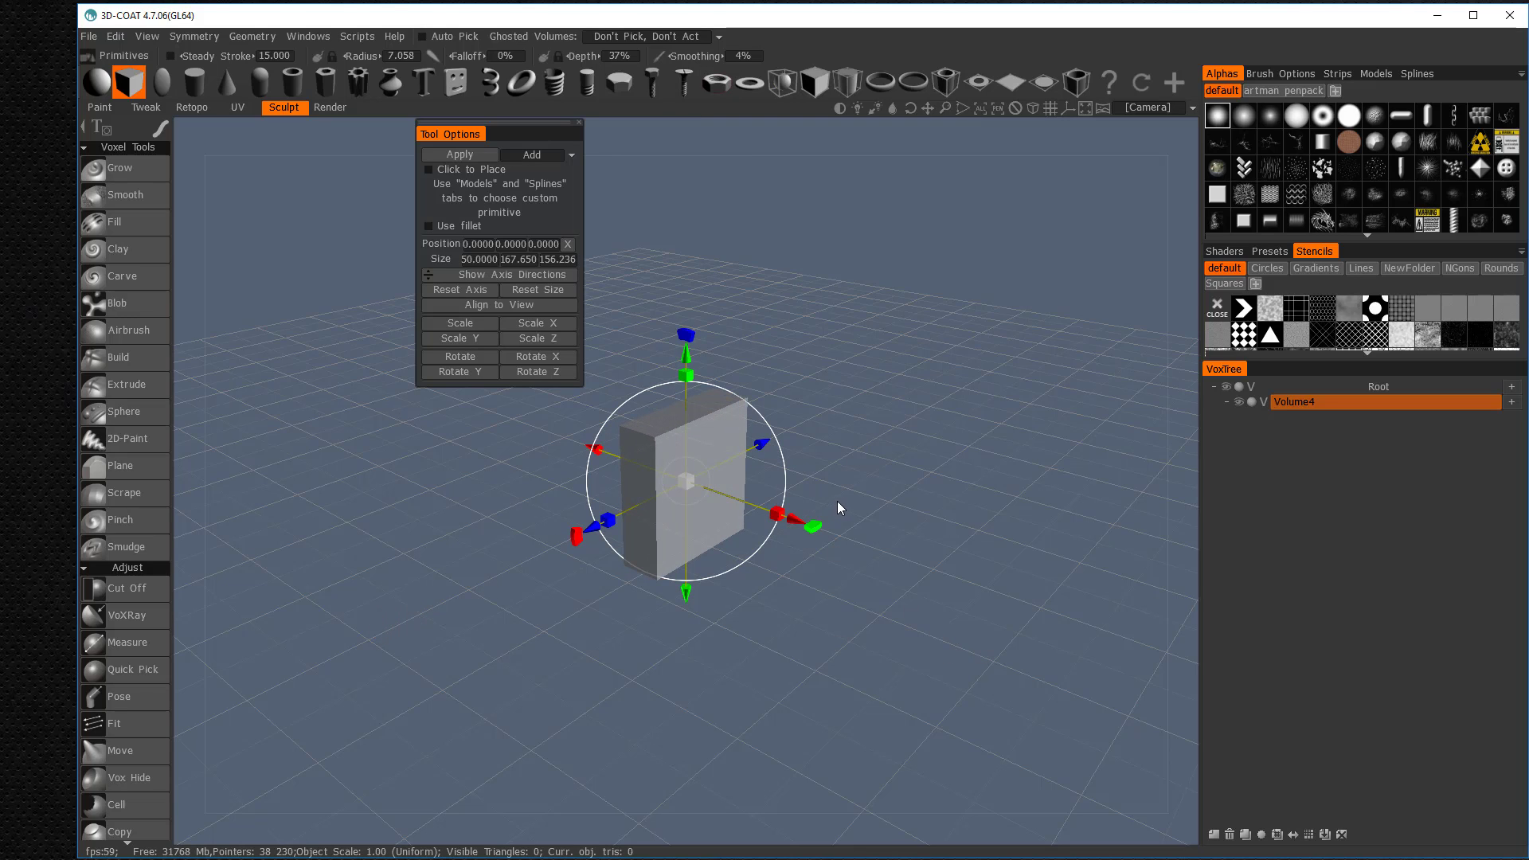
pyautogui.press('Return')
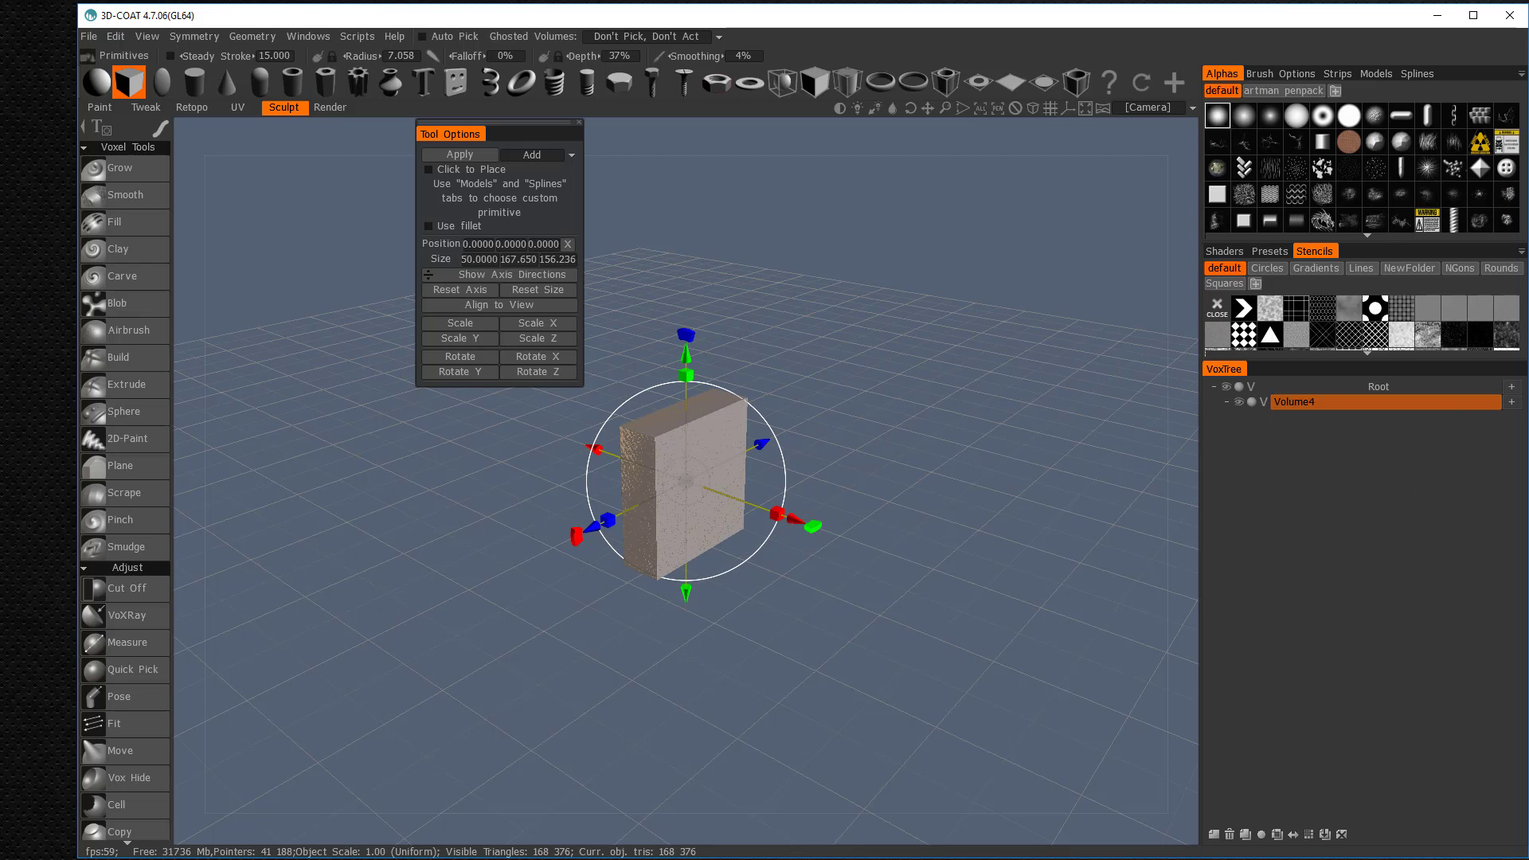
pyautogui.press('space')
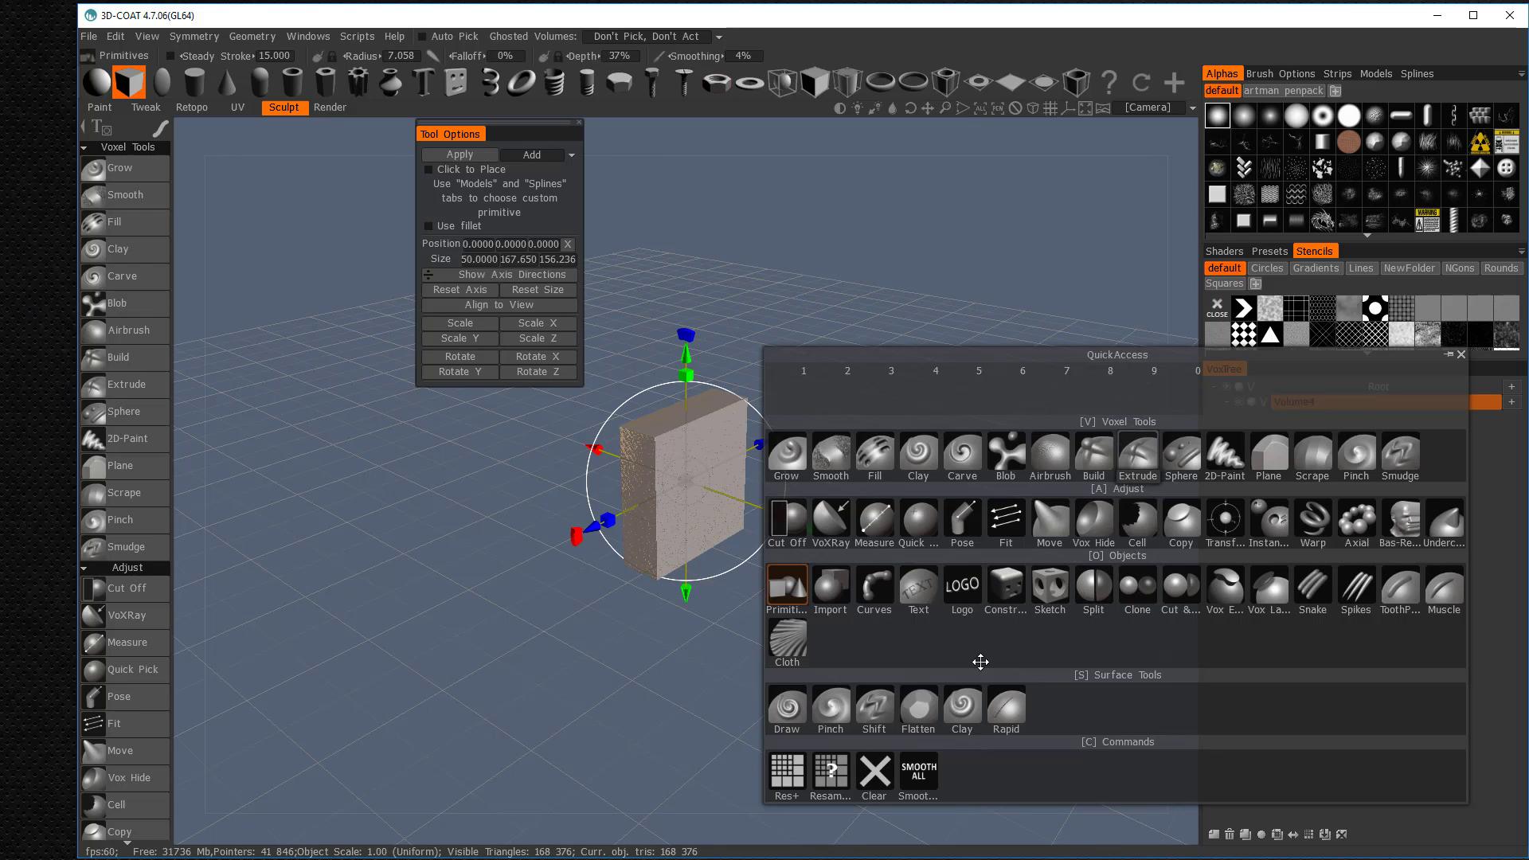
pyautogui.click(831, 776)
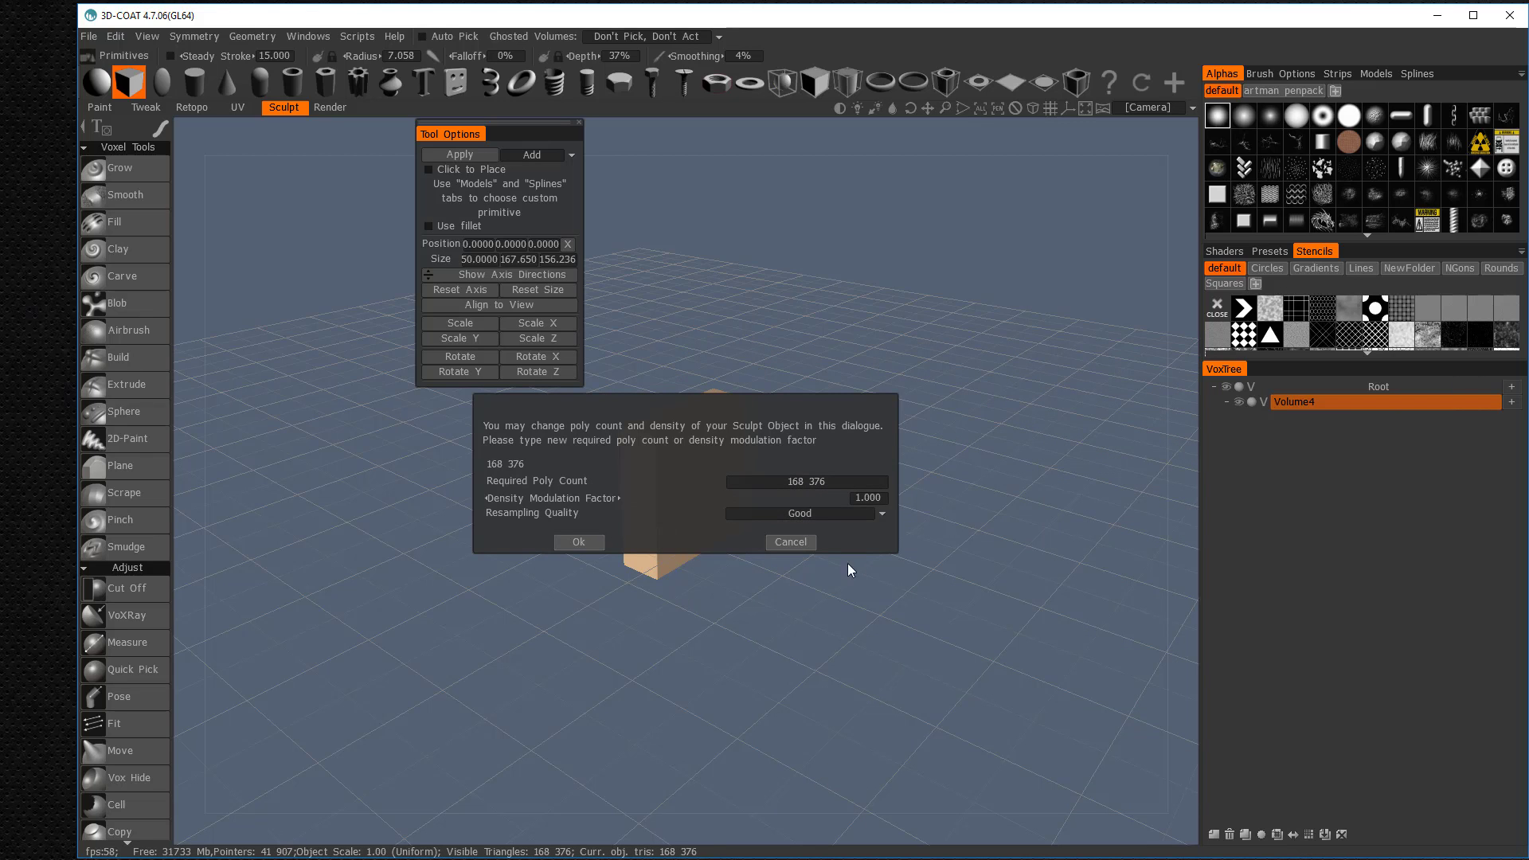
pyautogui.click(790, 543)
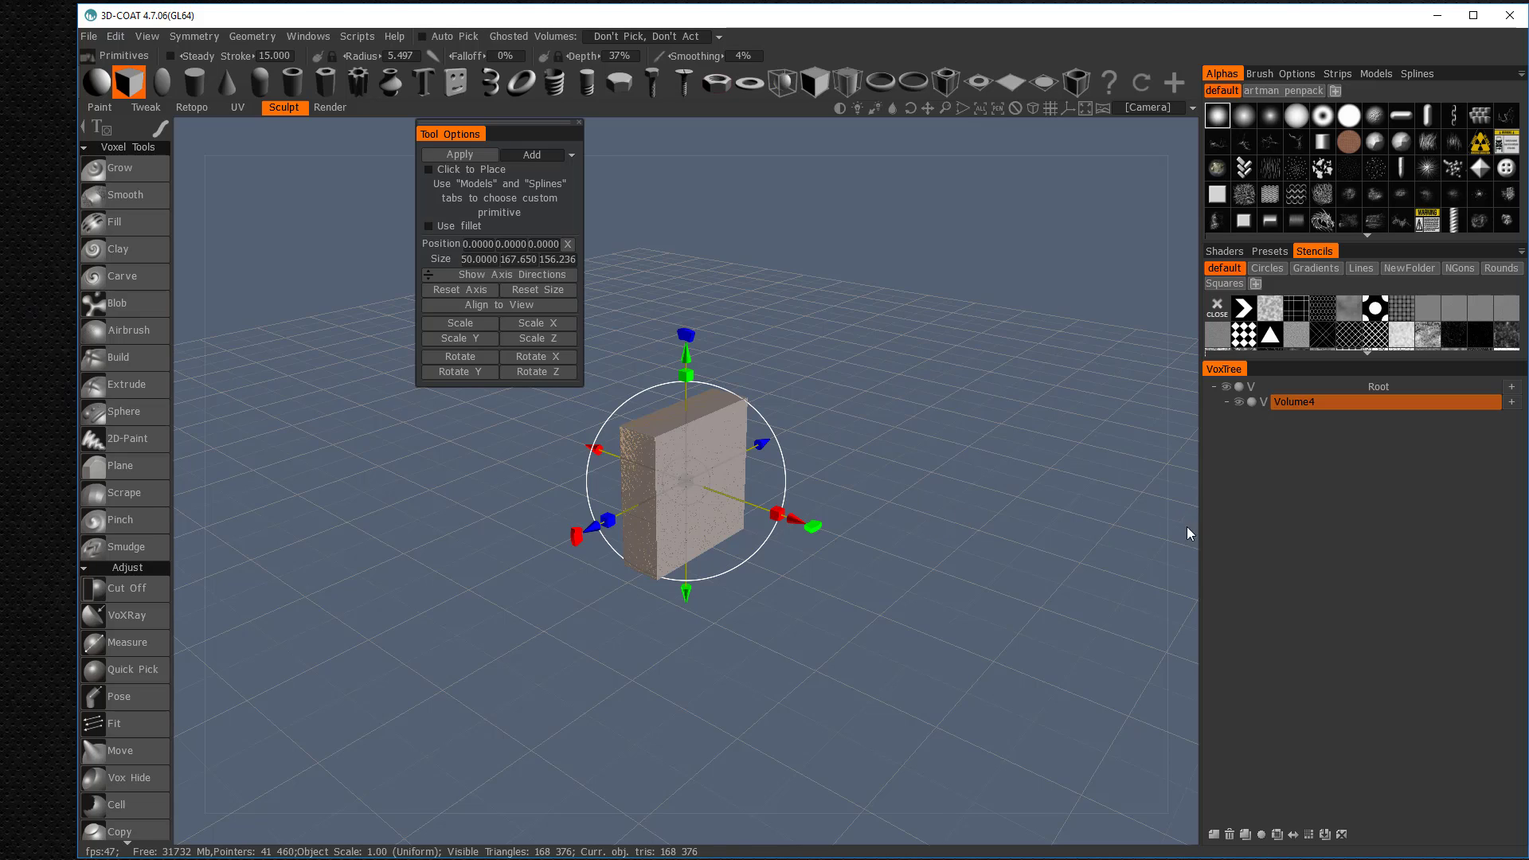
# Activate the Transform tool on the slab and increase the voxel volume's resolution one level
pyautogui.moveTo(1187, 527); pyautogui.dragTo(1195, 669, button='right')
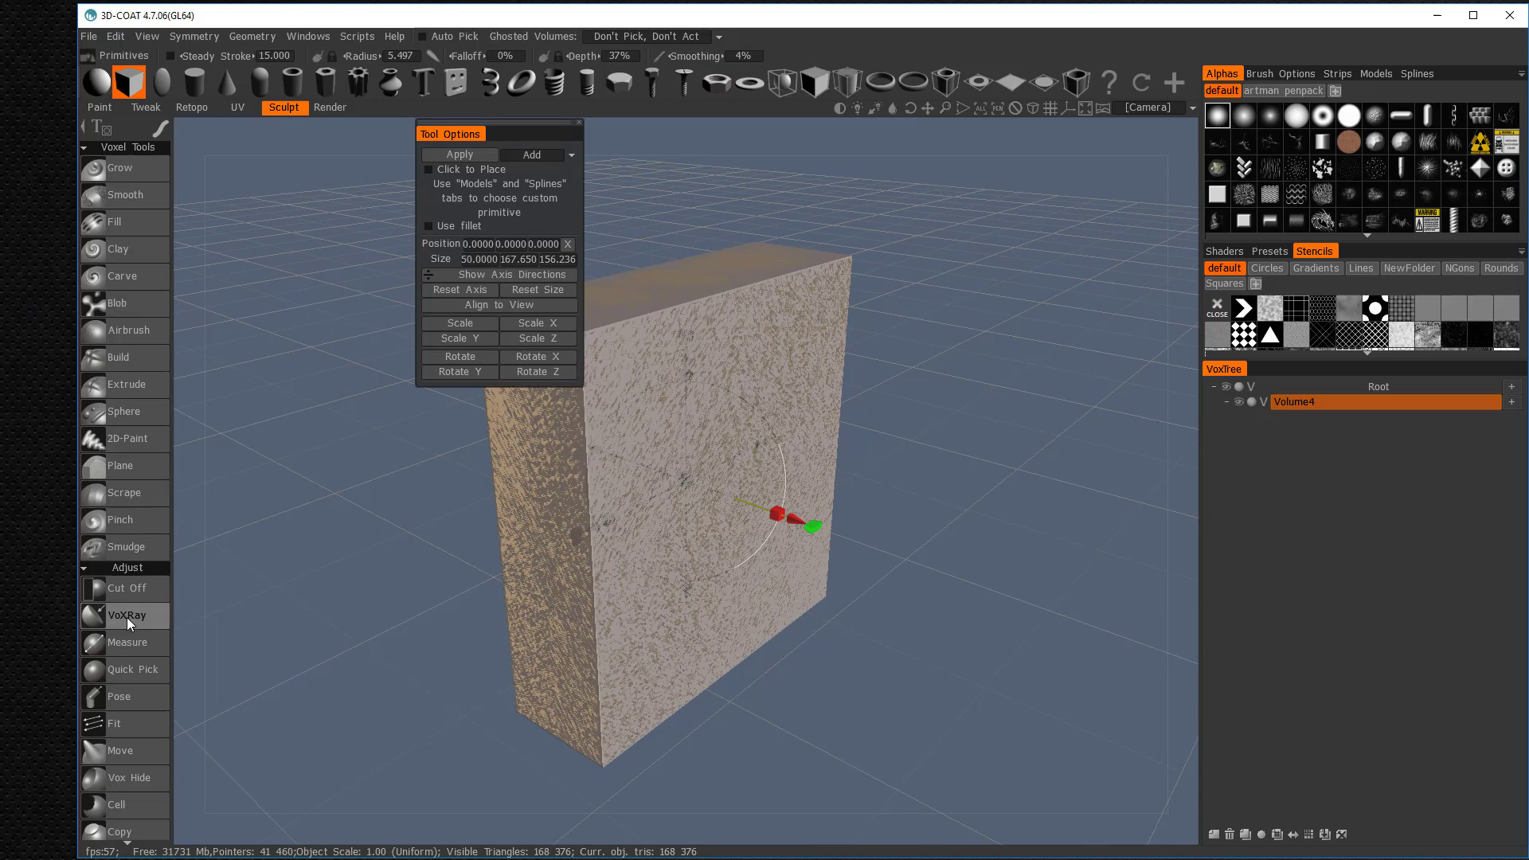
pyautogui.scroll(-3, 110, 645)
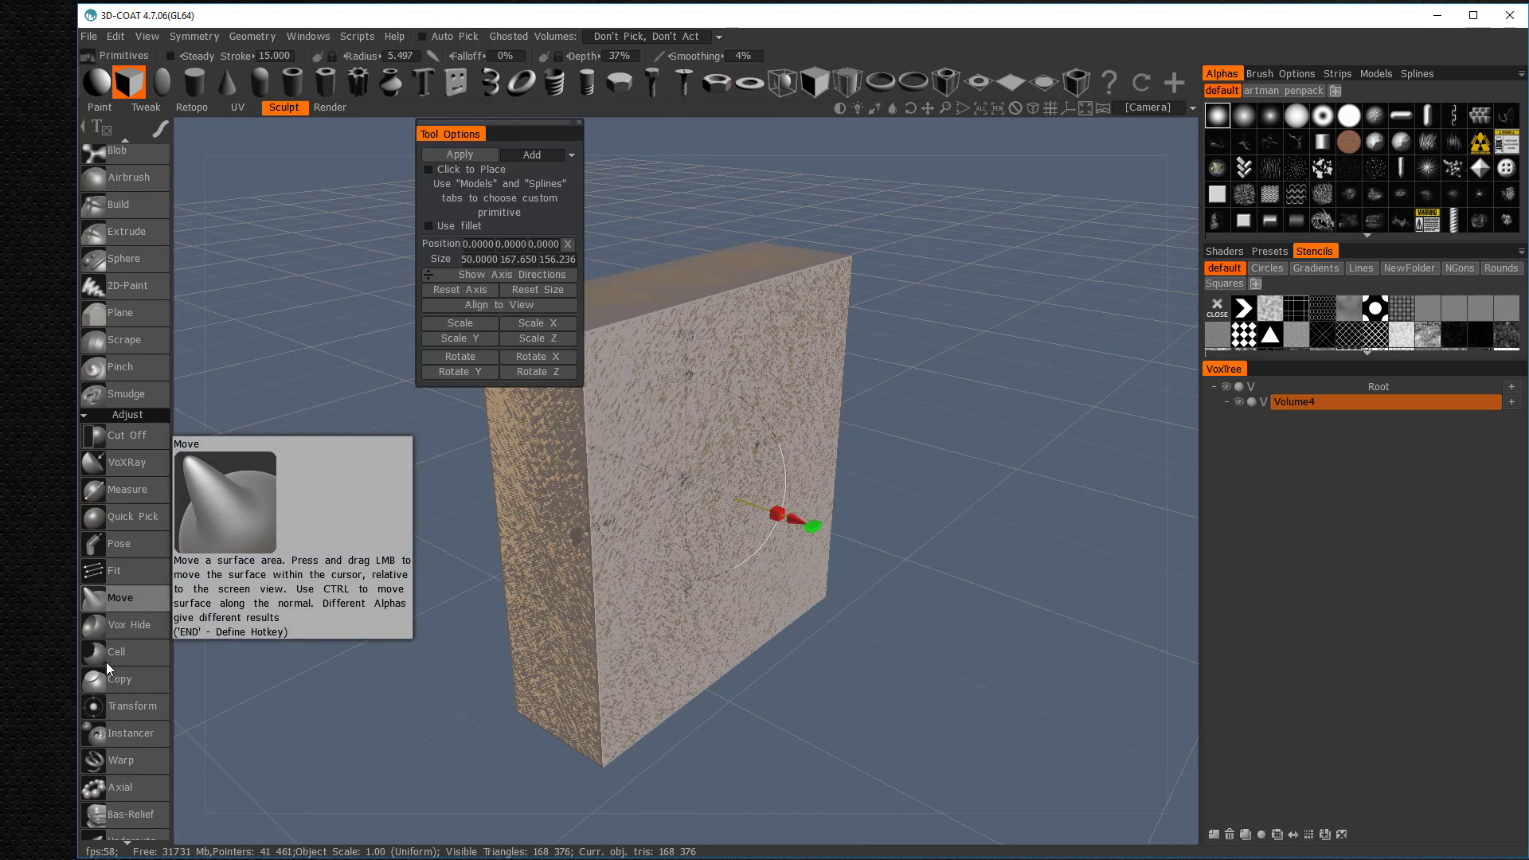
pyautogui.click(144, 710)
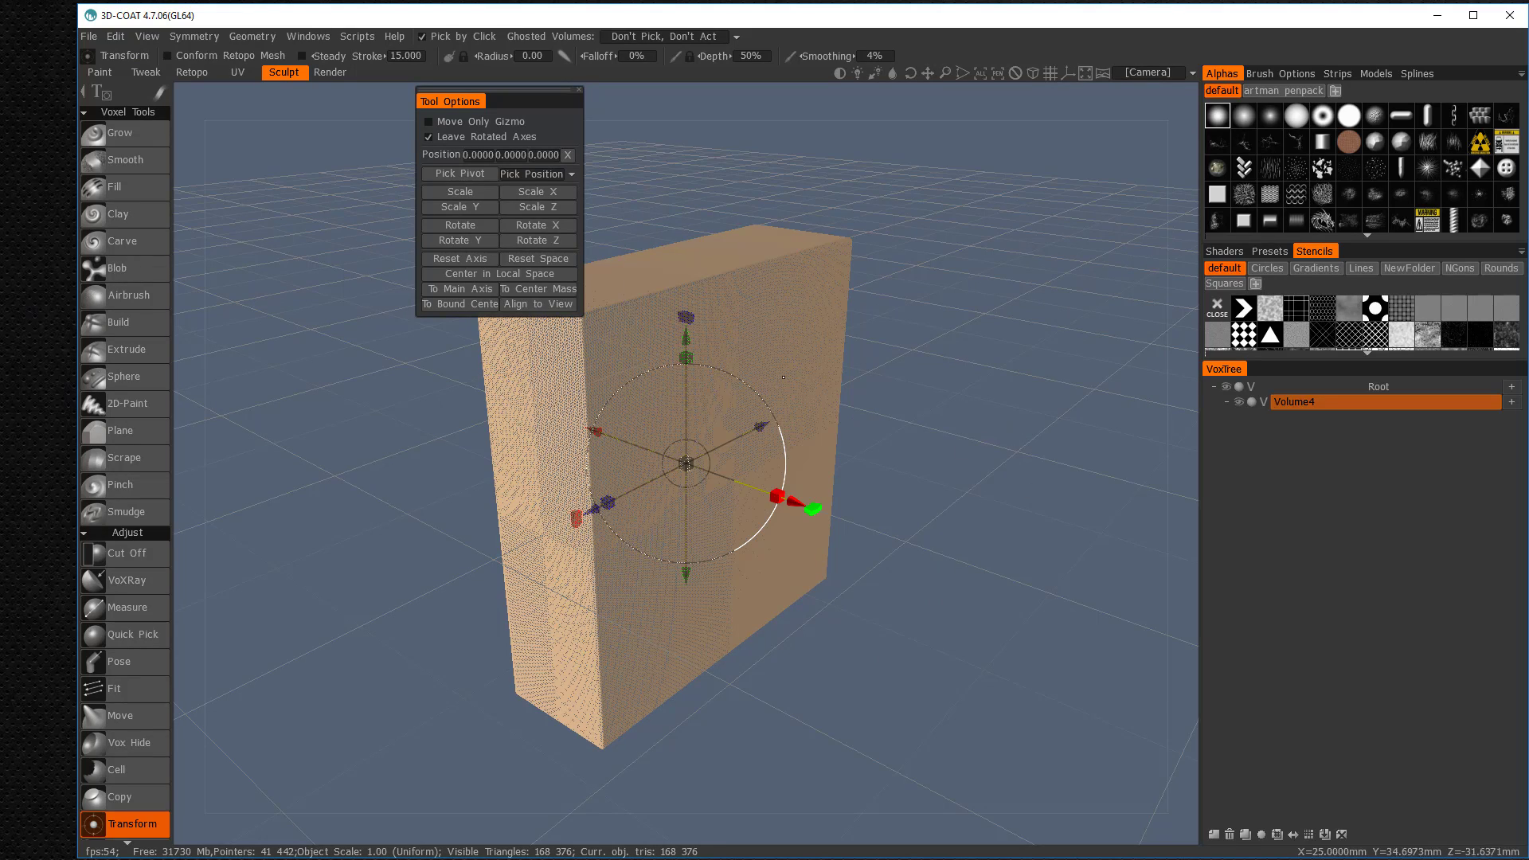
pyautogui.moveTo(1192, 448)
pyautogui.mouseDown(button='right')
pyautogui.moveTo(1190, 546)
pyautogui.moveTo(1185, 422)
pyautogui.moveTo(1185, 453)
pyautogui.mouseUp(button='right')
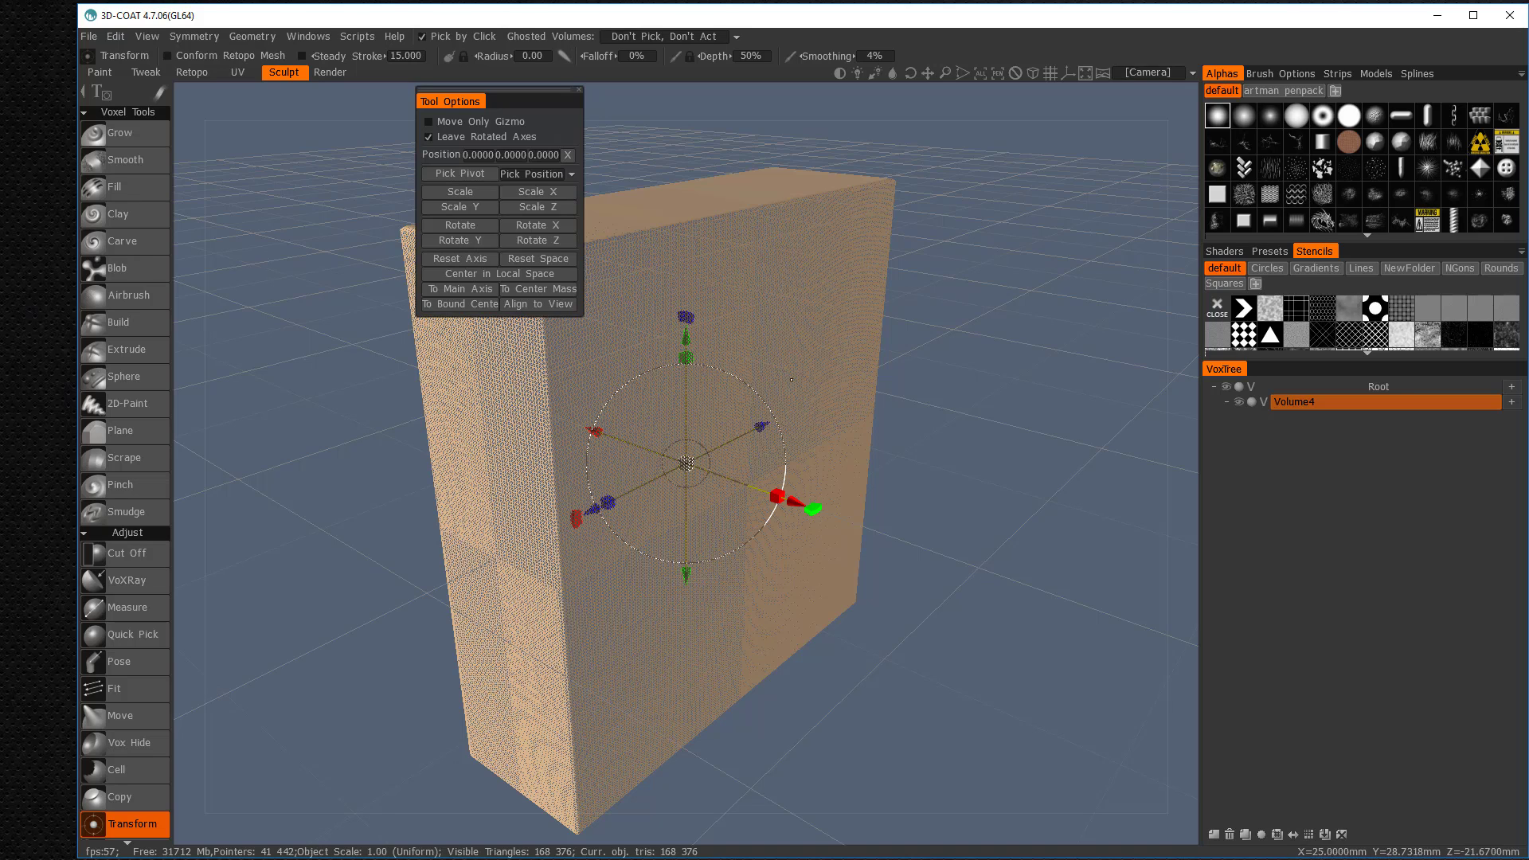
pyautogui.click(1309, 835)
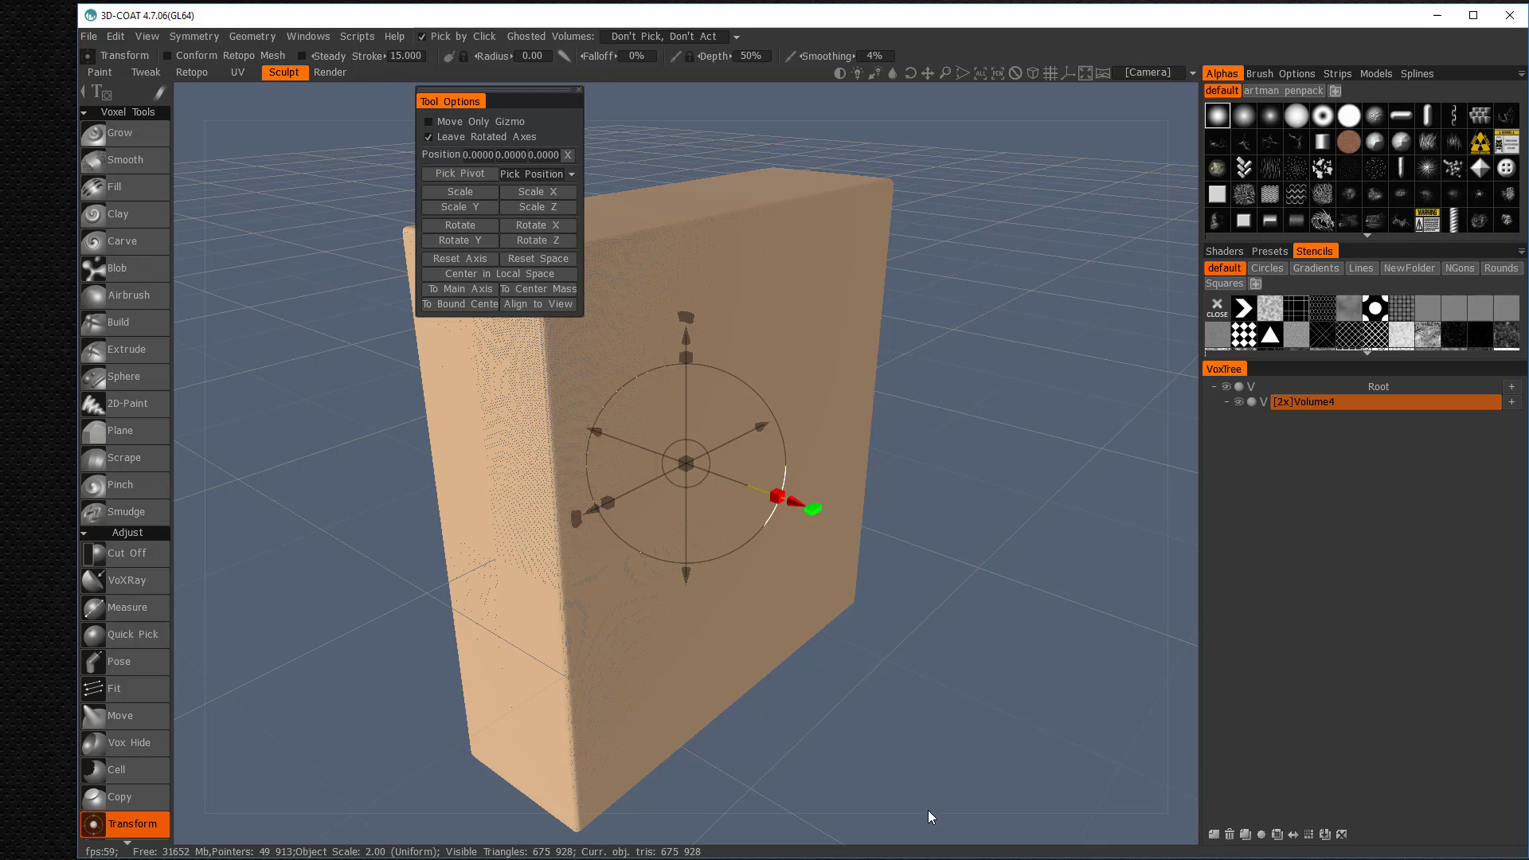
# Resample the slab with a density modulation factor of 0.250, for a required poly count of 42 245
pyautogui.press('space')
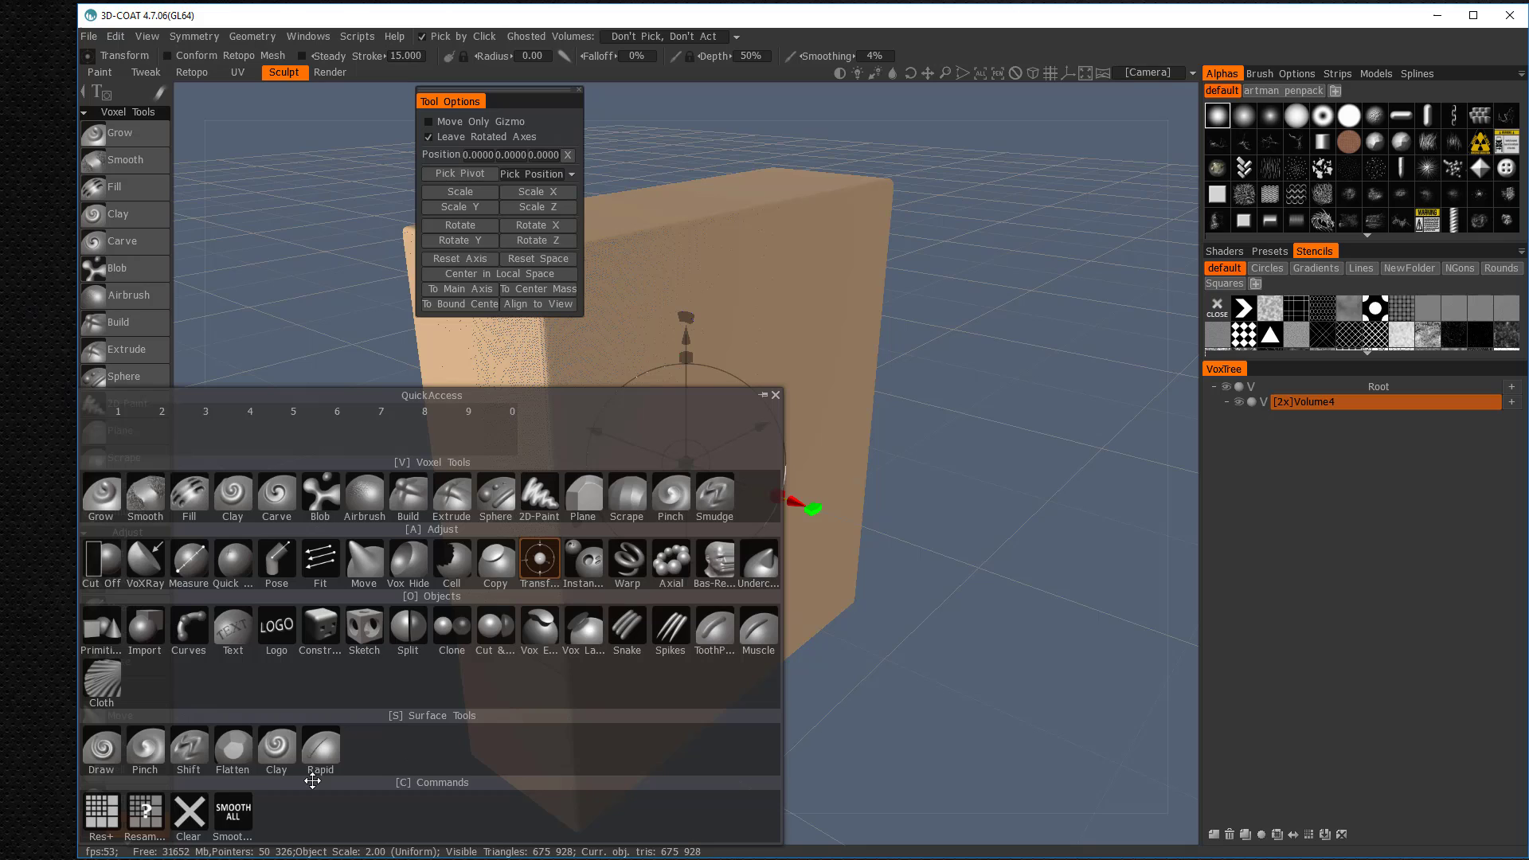
pyautogui.click(144, 814)
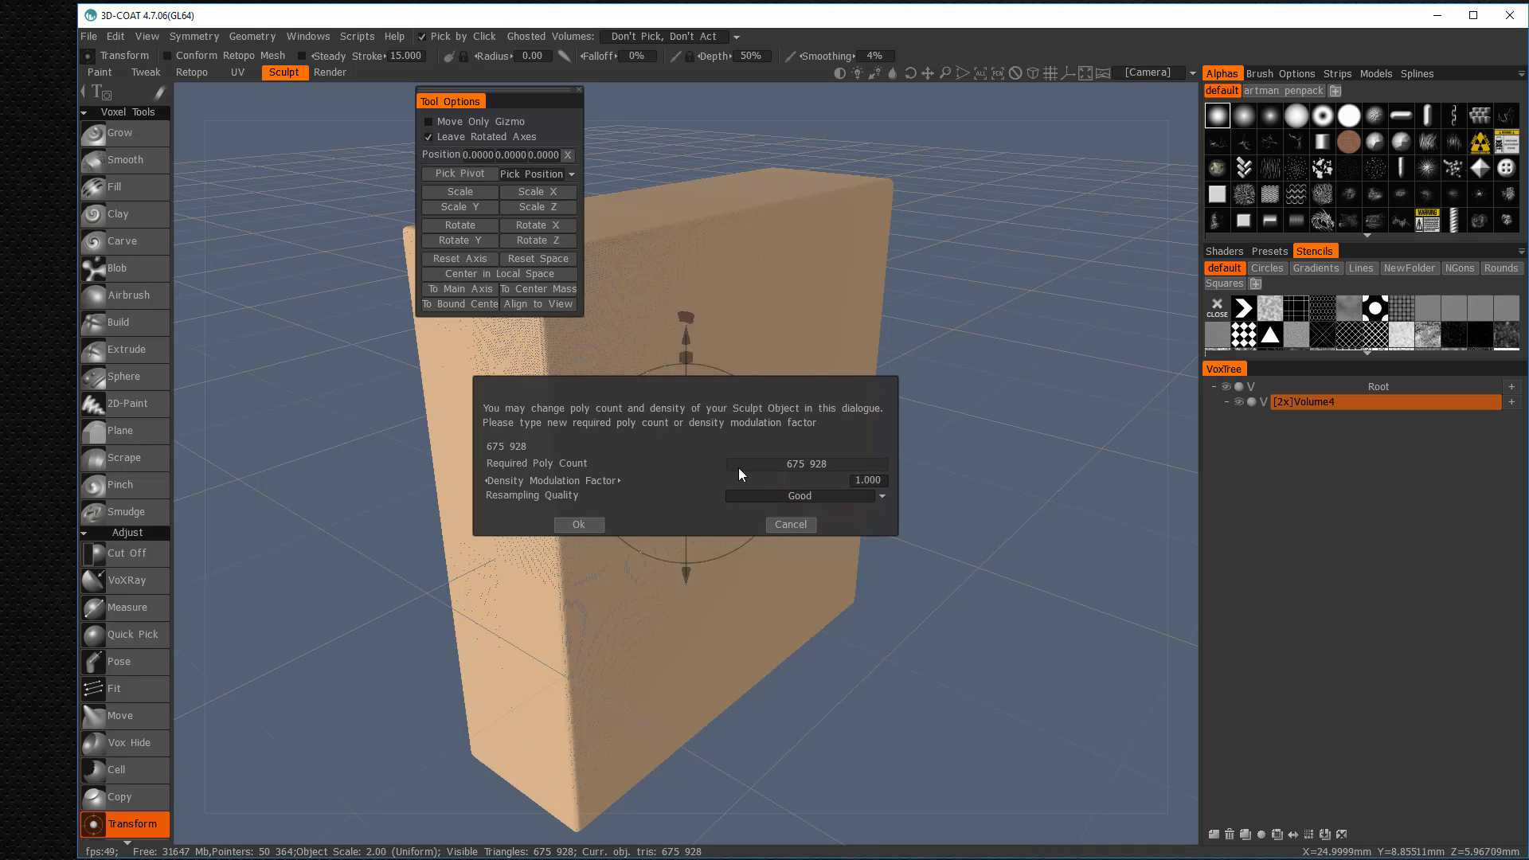
pyautogui.click(801, 462)
pyautogui.click(686, 466)
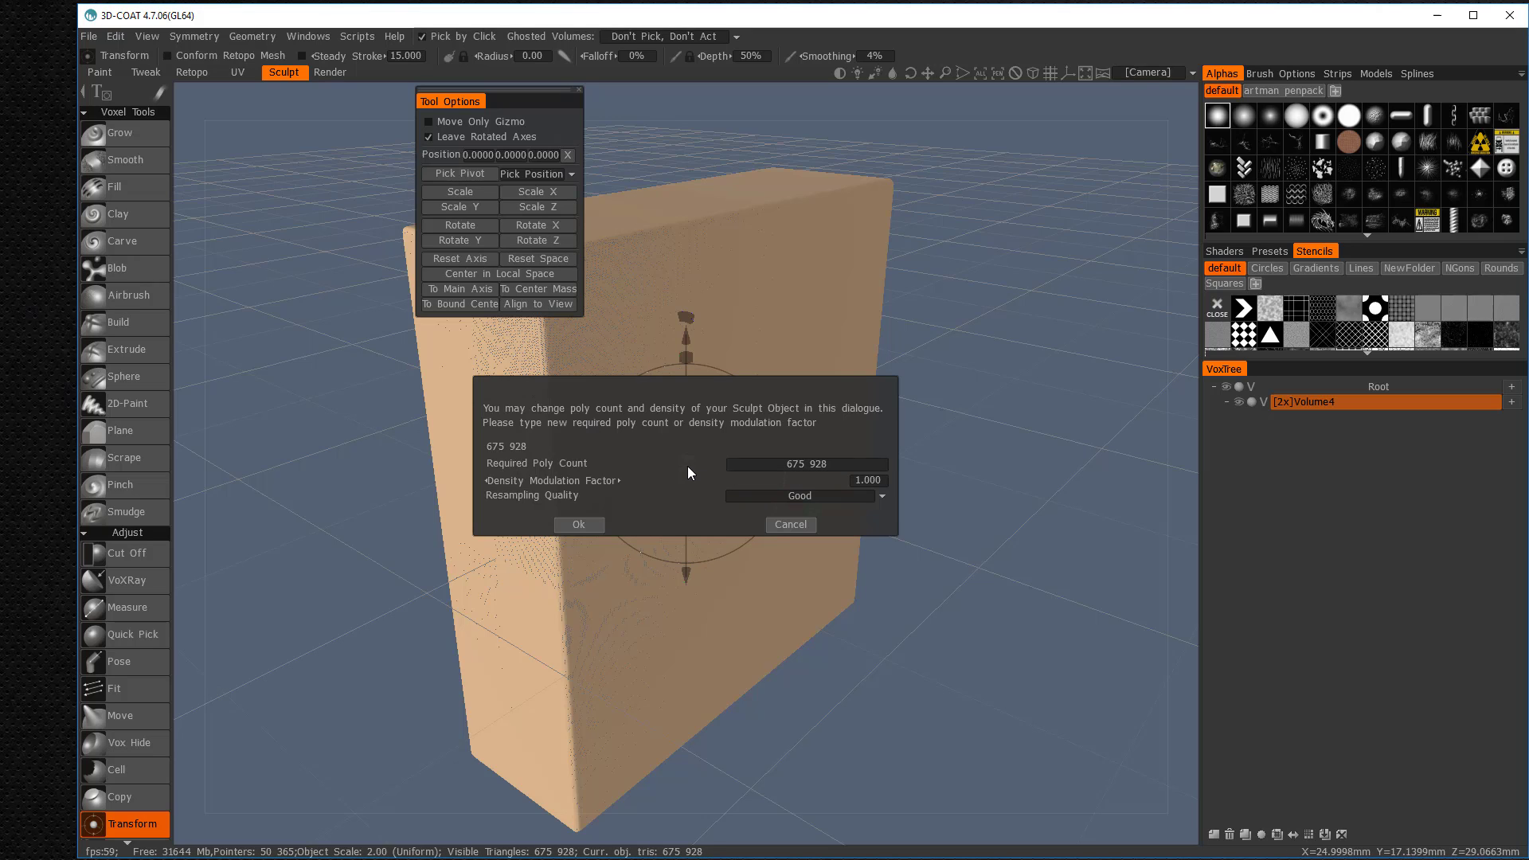
pyautogui.moveTo(583, 480); pyautogui.dragTo(529, 480)
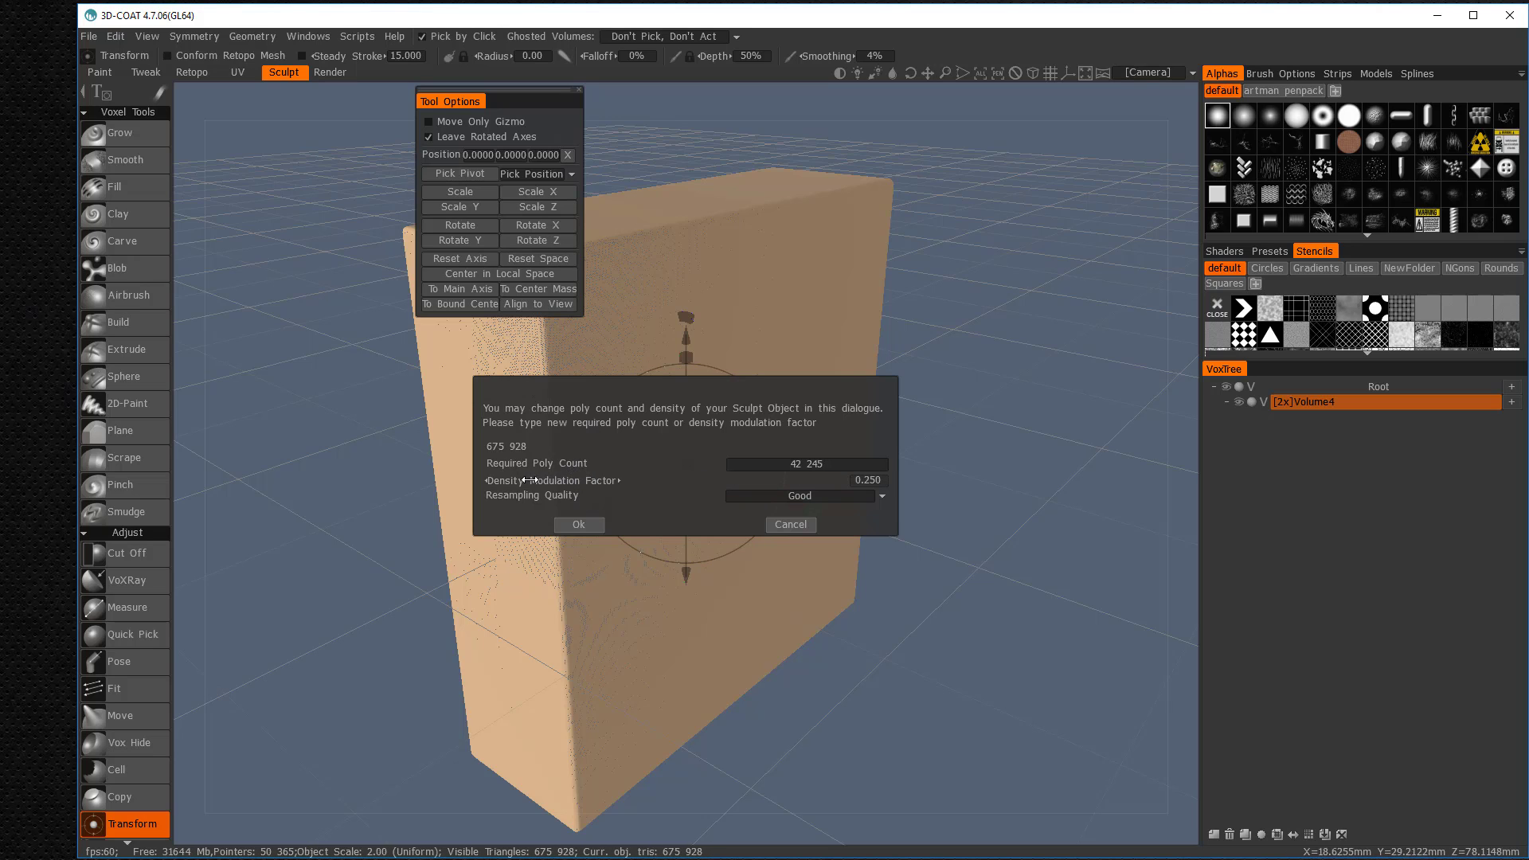
pyautogui.click(575, 525)
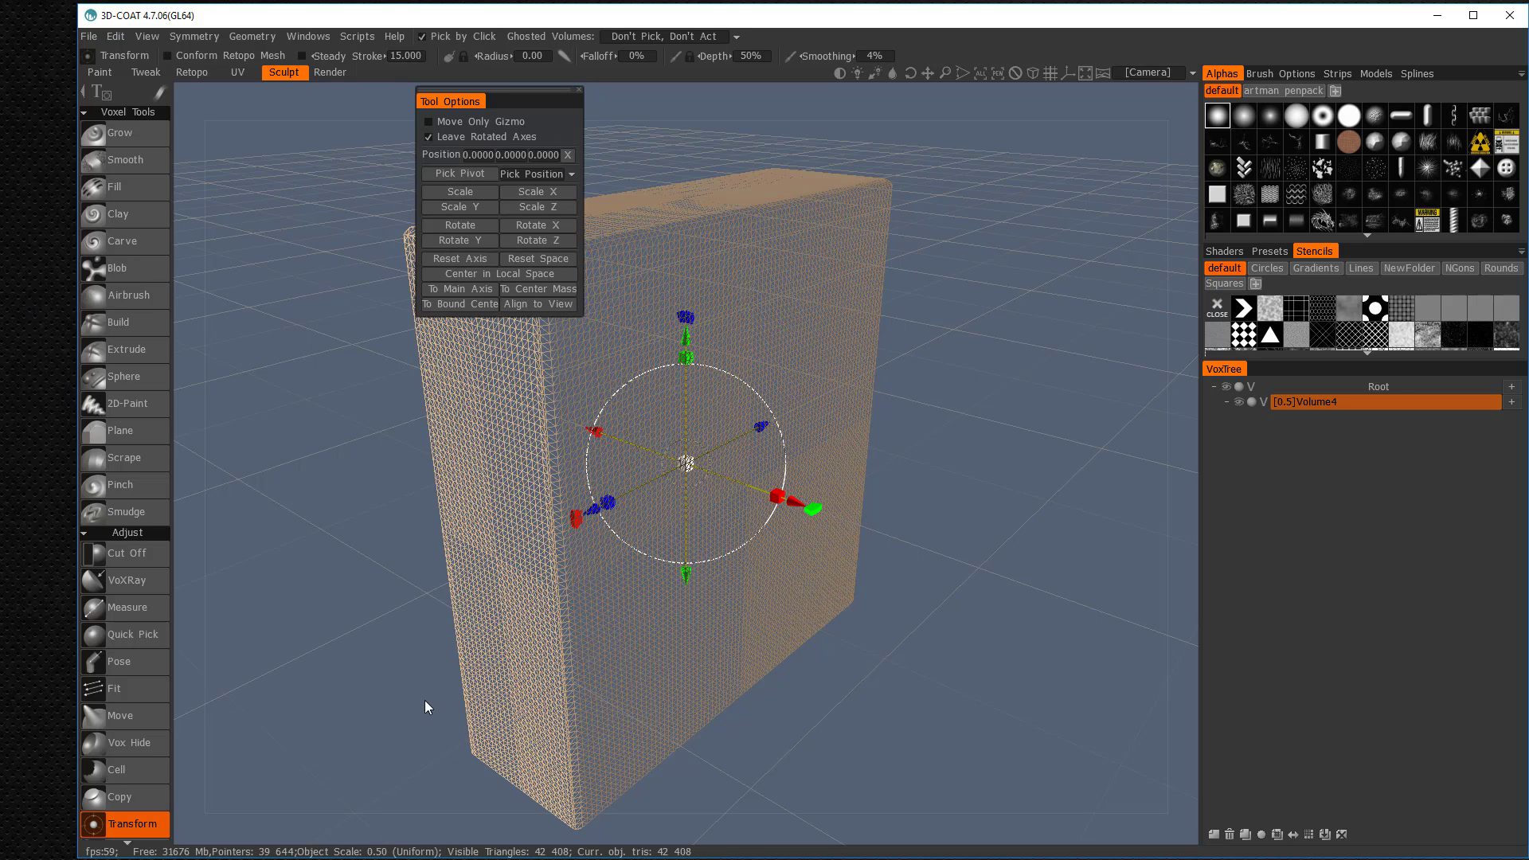
# Resample the slab again at a density modulation factor of 0.250, reducing the required poly count to 2 650
pyautogui.press('space')
pyautogui.click(201, 828)
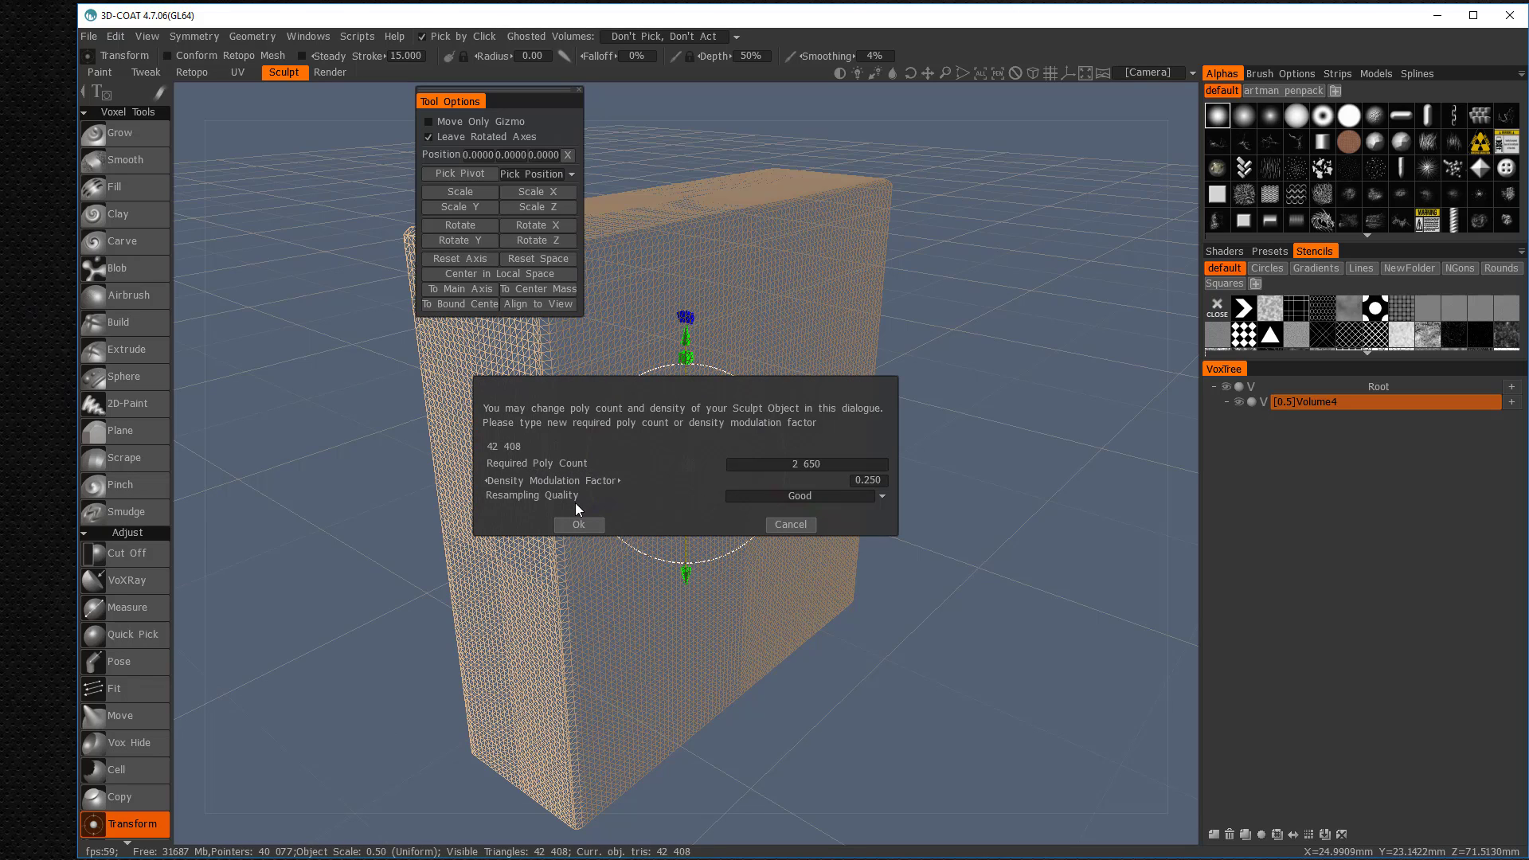
pyautogui.click(578, 524)
# Activate the voxel Extrude tool and switch the viewport to orthographic projection
pyautogui.moveTo(1025, 328); pyautogui.dragTo(1064, 346, button='middle')
pyautogui.moveTo(1168, 450); pyautogui.dragTo(1129, 436, button='middle')
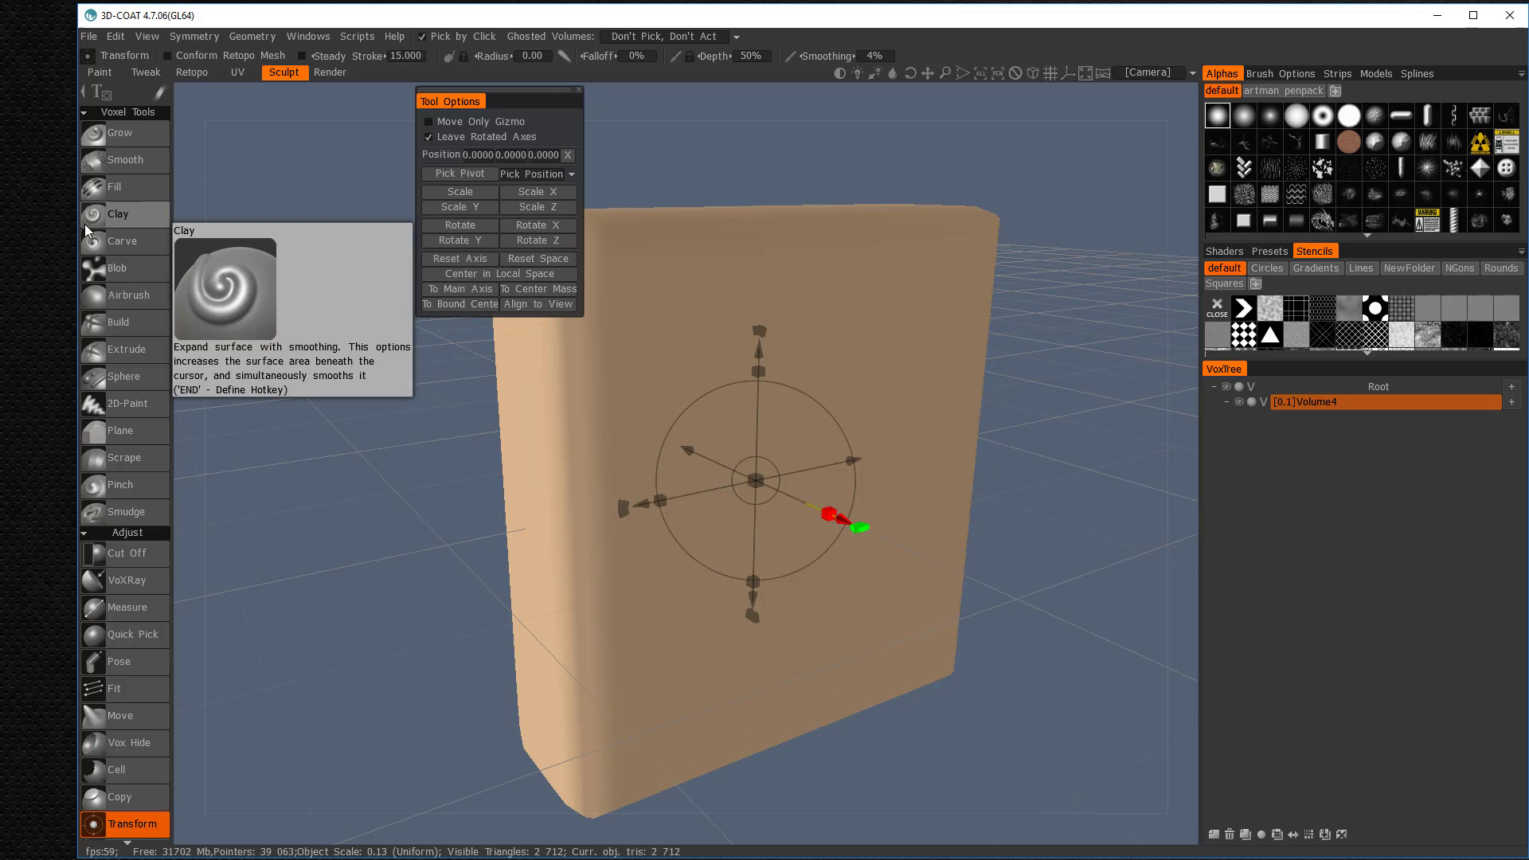
pyautogui.click(115, 351)
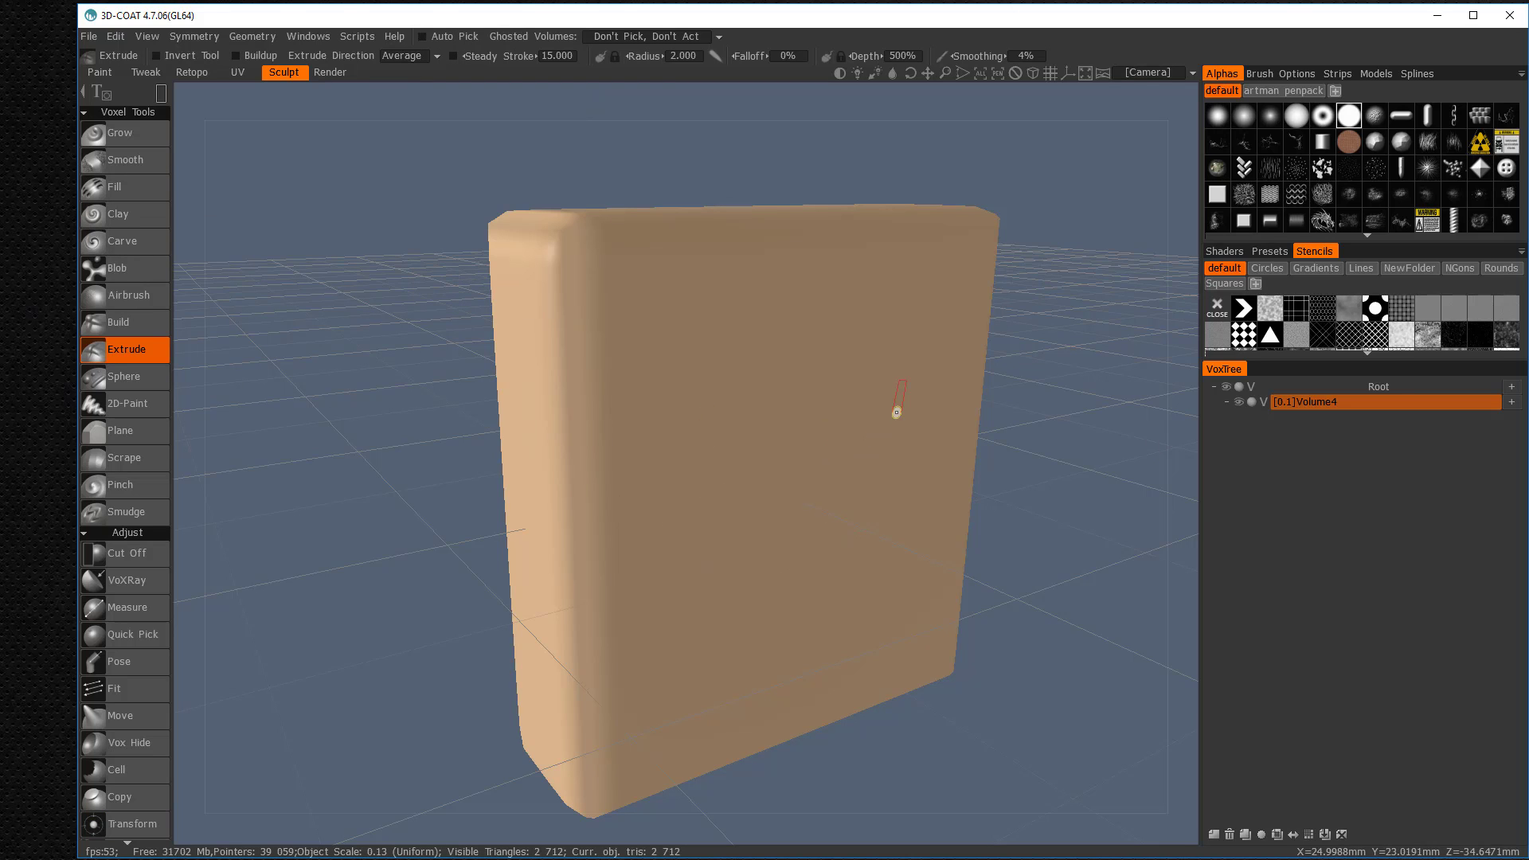
pyautogui.click(1033, 75)
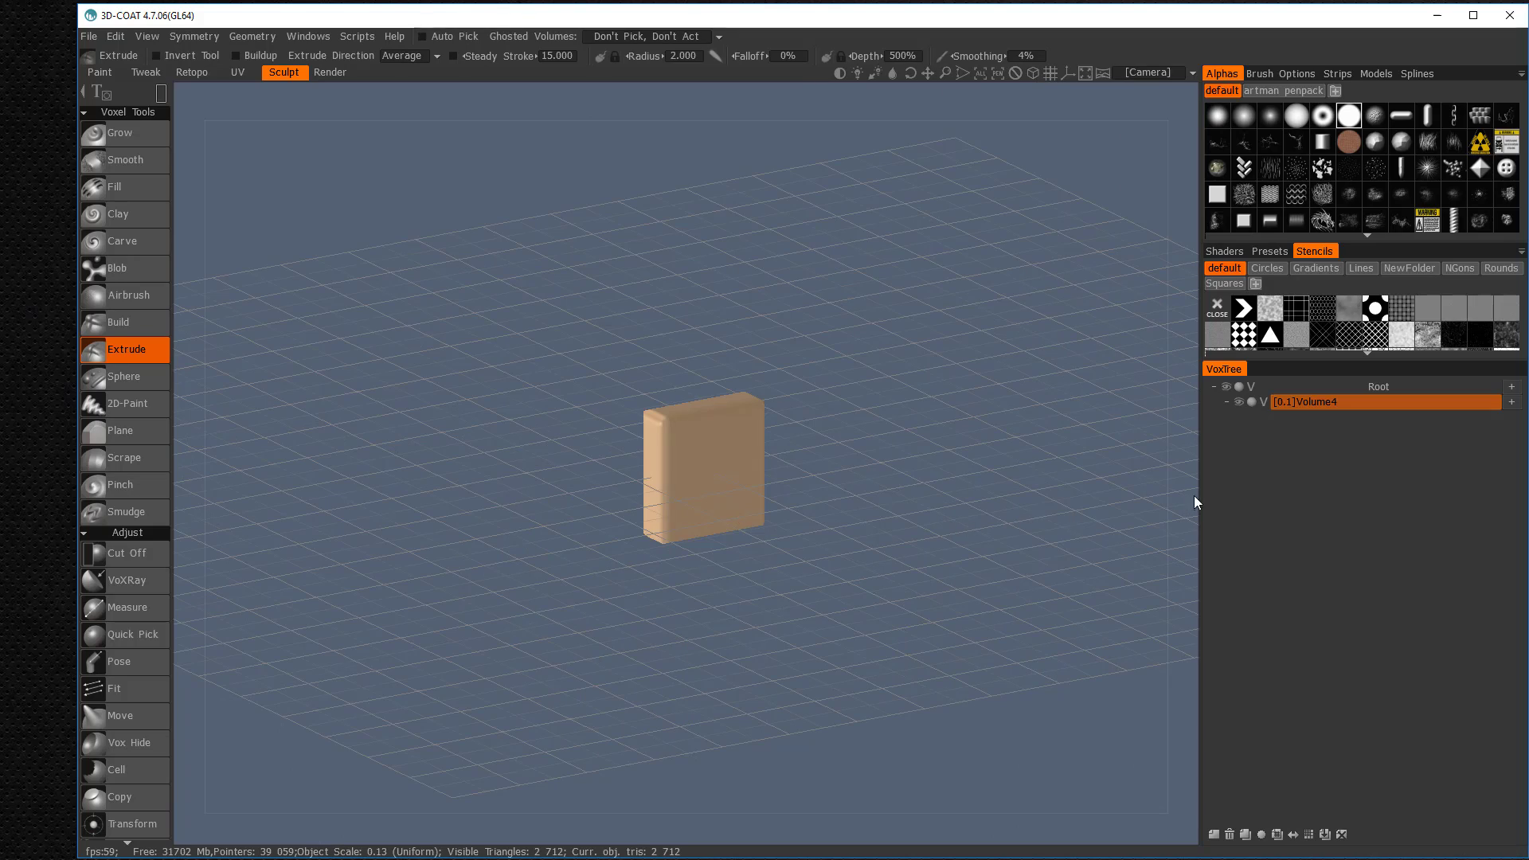
# Inspect the slab from several angles, snap to the Left view and enlarge its broad face
pyautogui.moveTo(1193, 497); pyautogui.dragTo(1079, 628, button='right')
pyautogui.scroll(4, 1115, 637)
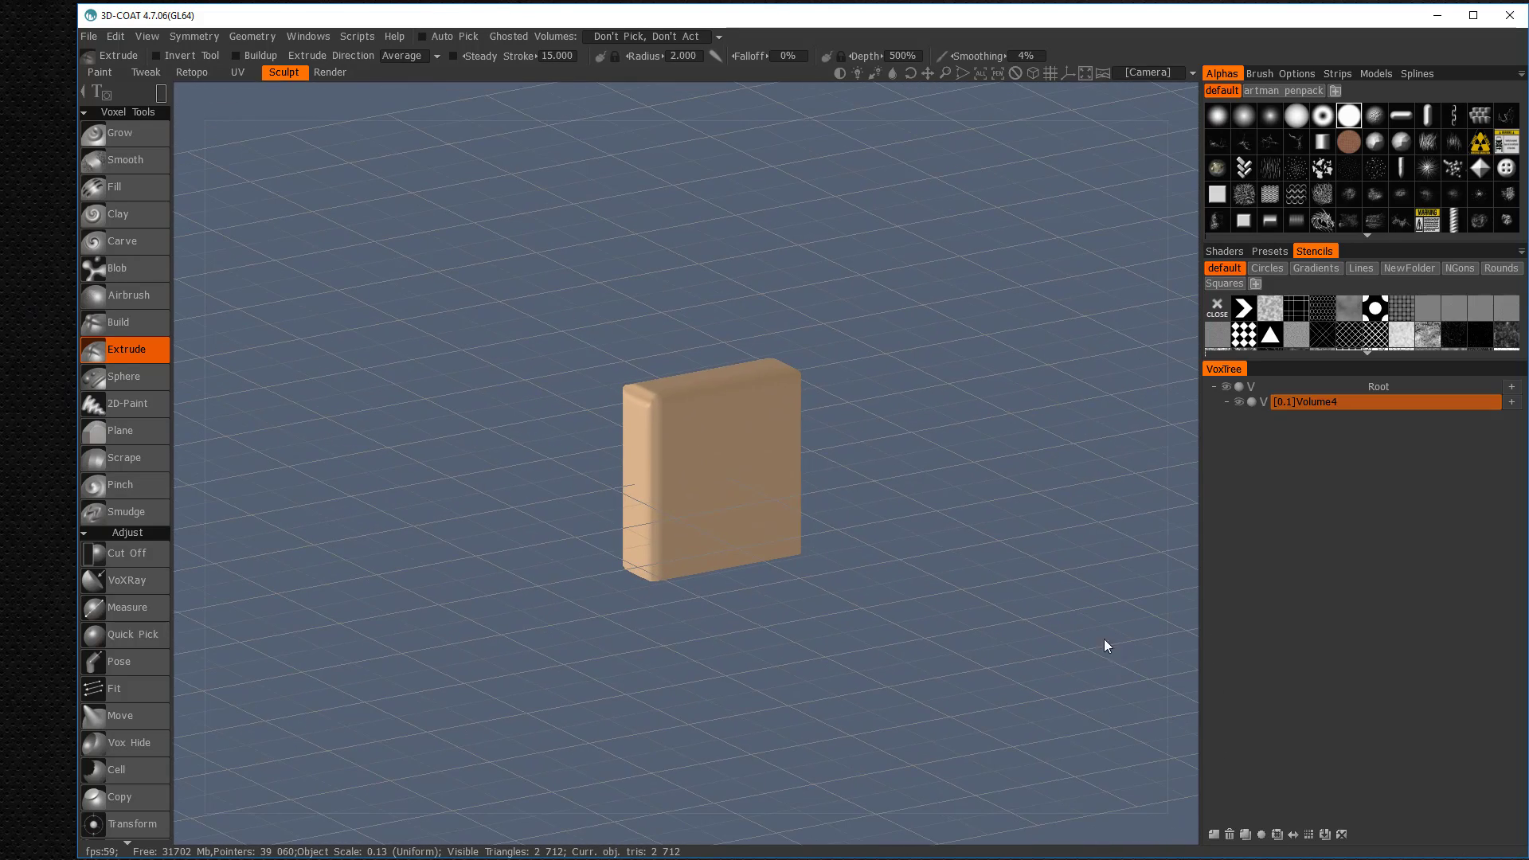
pyautogui.moveTo(1103, 639); pyautogui.dragTo(1082, 643, button='middle')
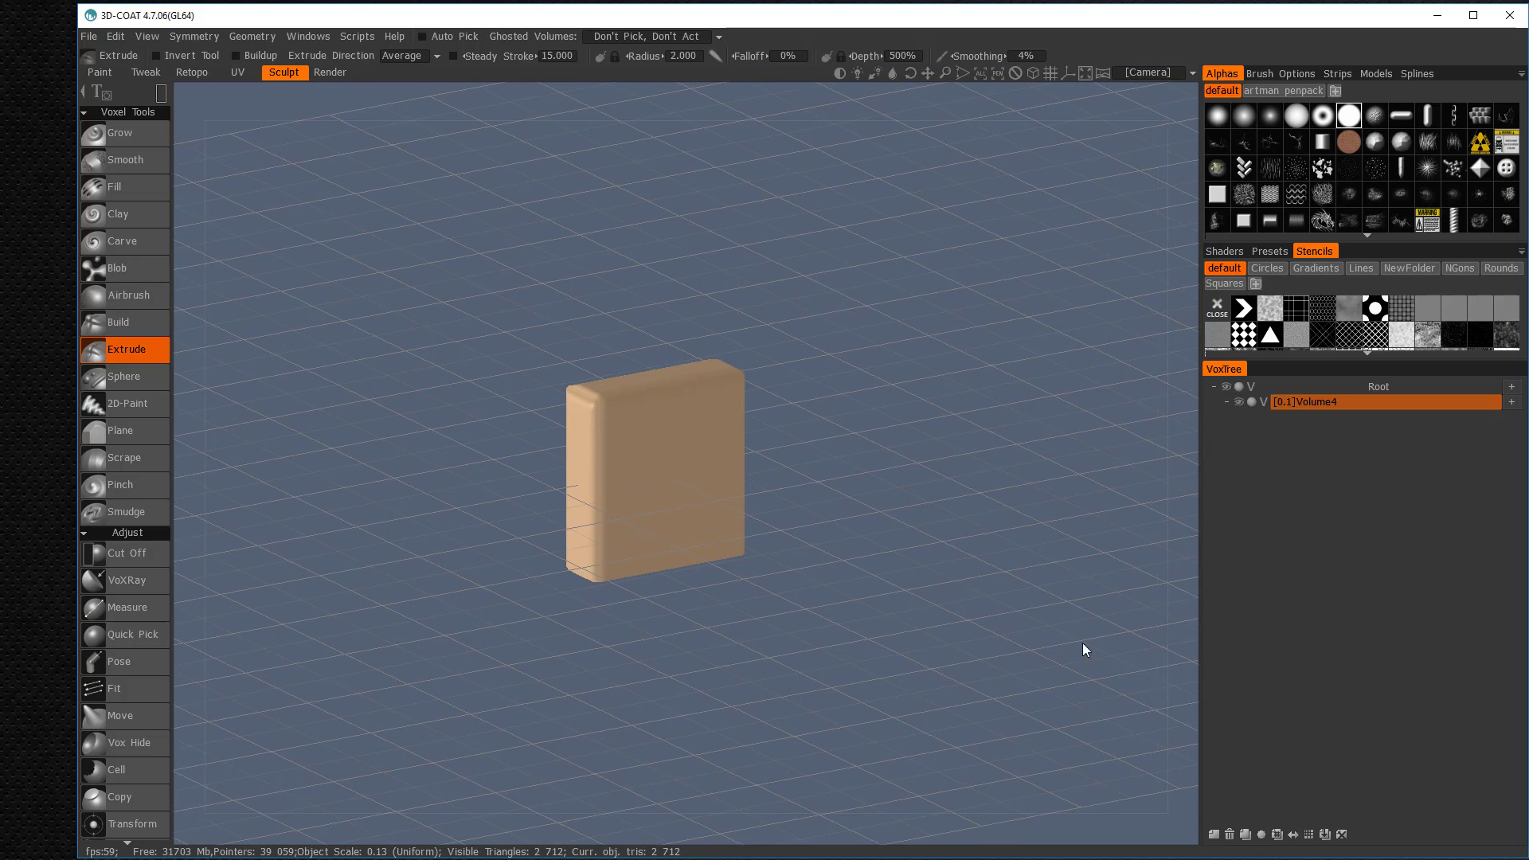
pyautogui.moveTo(1082, 642)
pyautogui.mouseDown()
pyautogui.moveTo(1055, 645)
pyautogui.moveTo(1133, 637)
pyautogui.moveTo(1055, 638)
pyautogui.mouseUp()
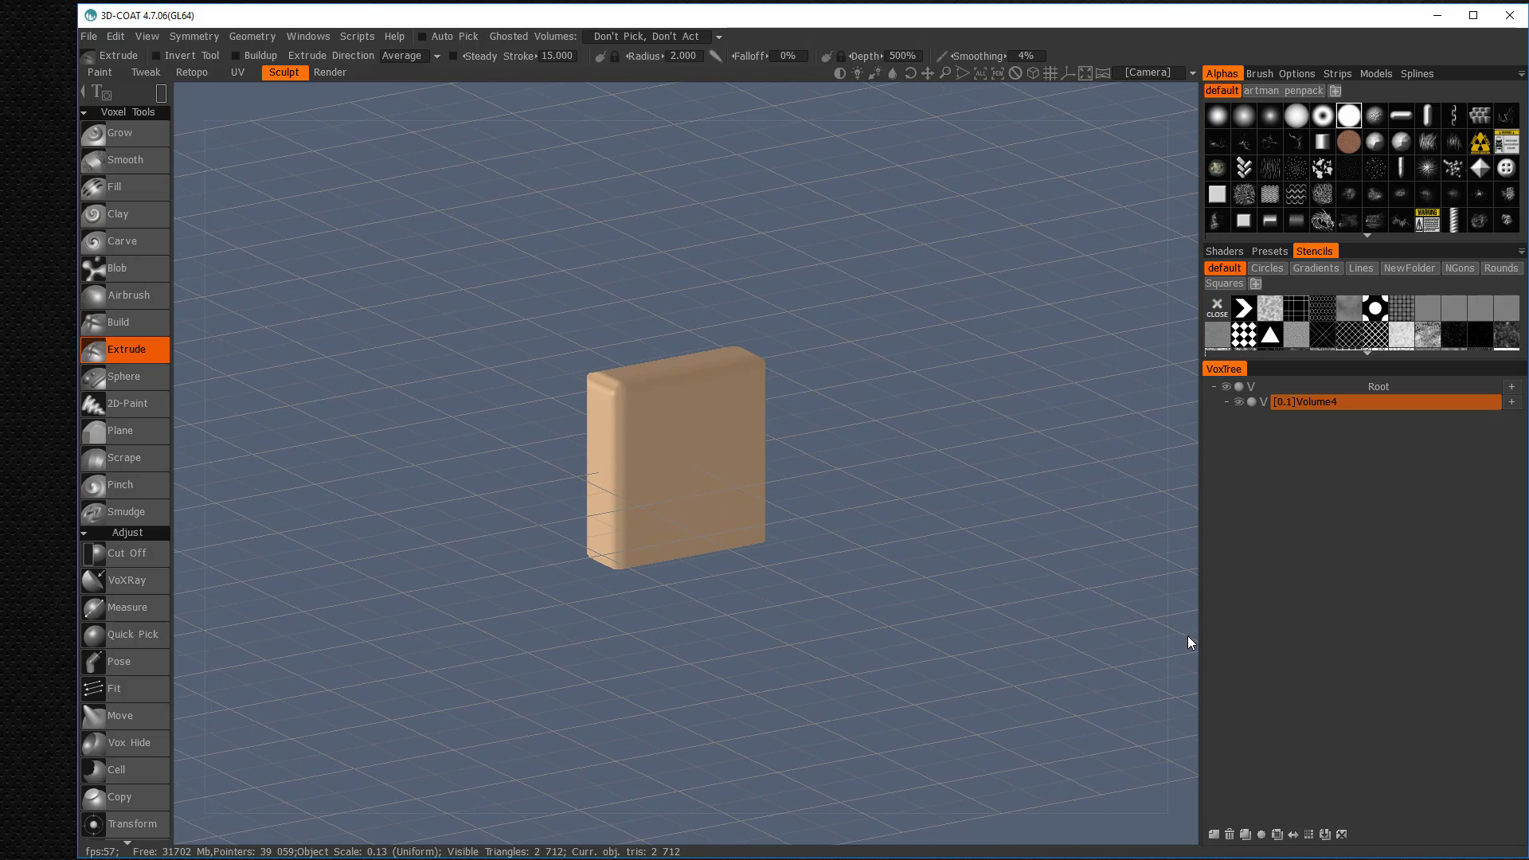
pyautogui.moveTo(1178, 645)
pyautogui.mouseDown()
pyautogui.moveTo(1091, 648)
pyautogui.moveTo(1096, 612)
pyautogui.mouseUp()
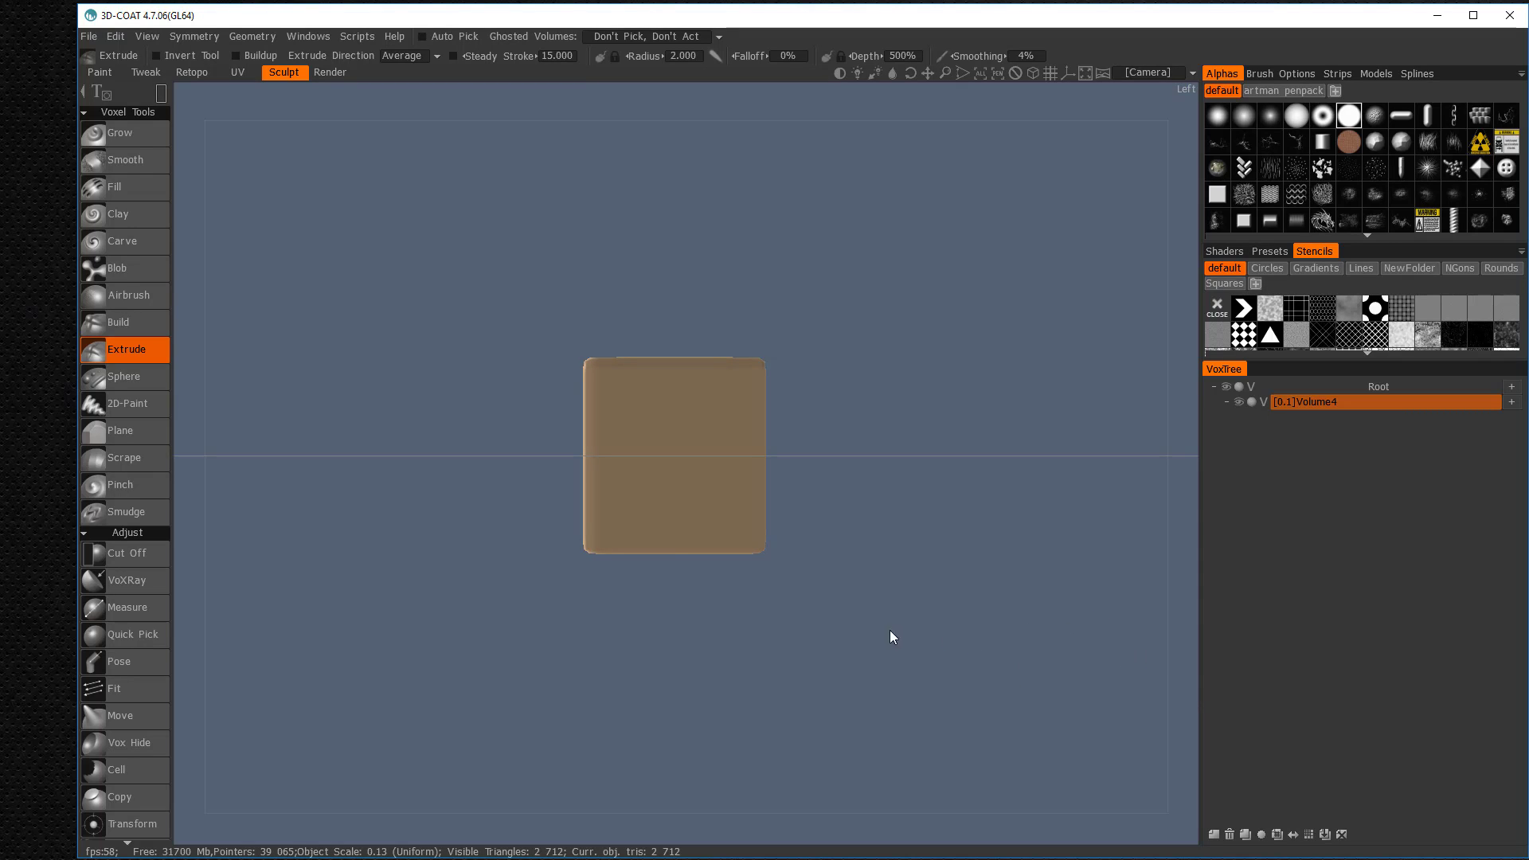
pyautogui.moveTo(877, 627); pyautogui.dragTo(945, 646)
pyautogui.moveTo(844, 642); pyautogui.dragTo(777, 681)
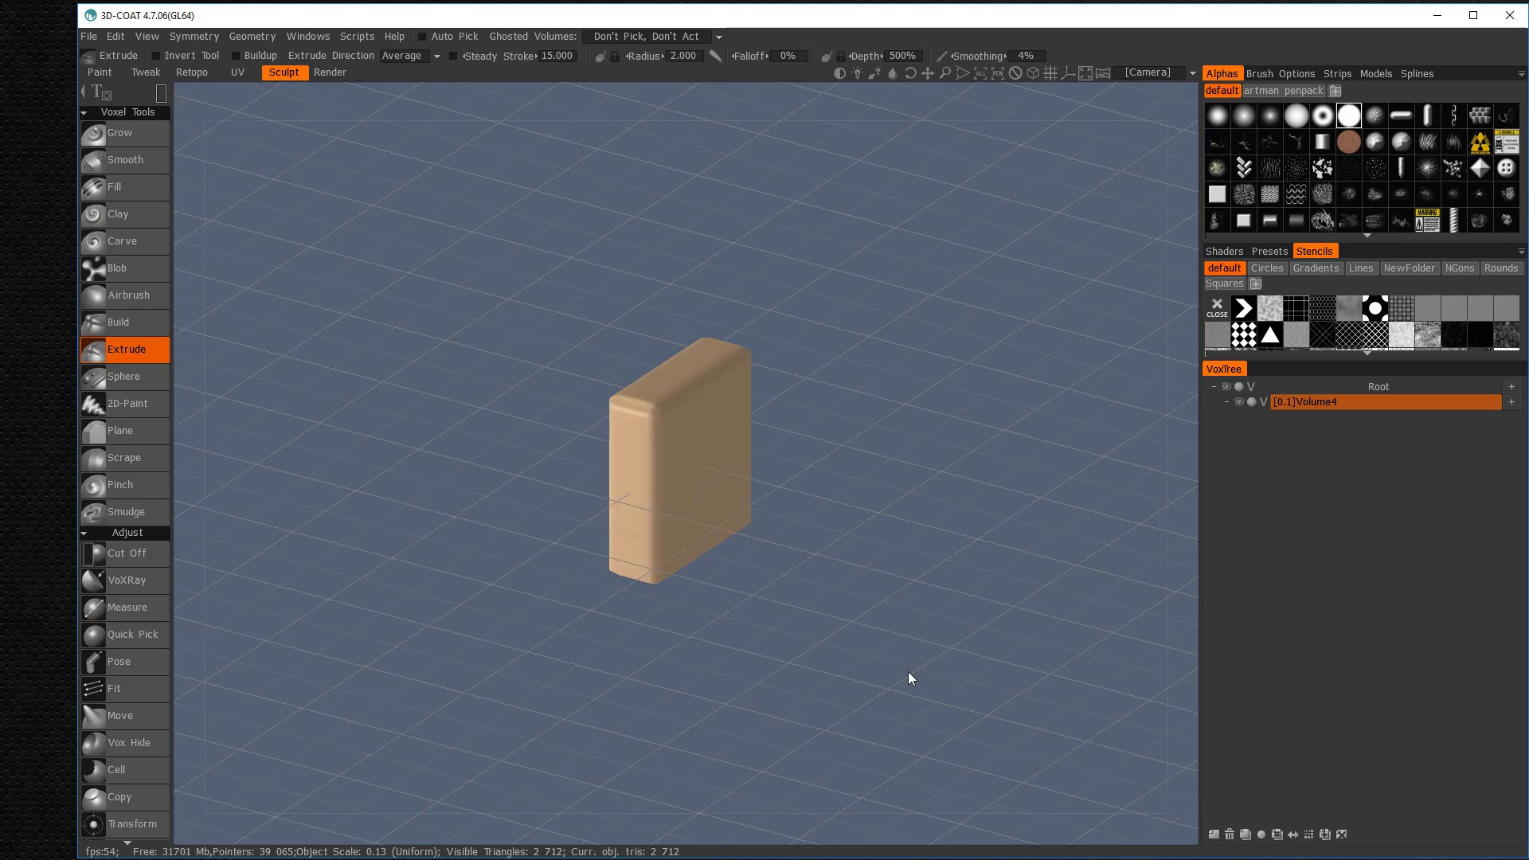
pyautogui.moveTo(907, 671); pyautogui.dragTo(774, 649)
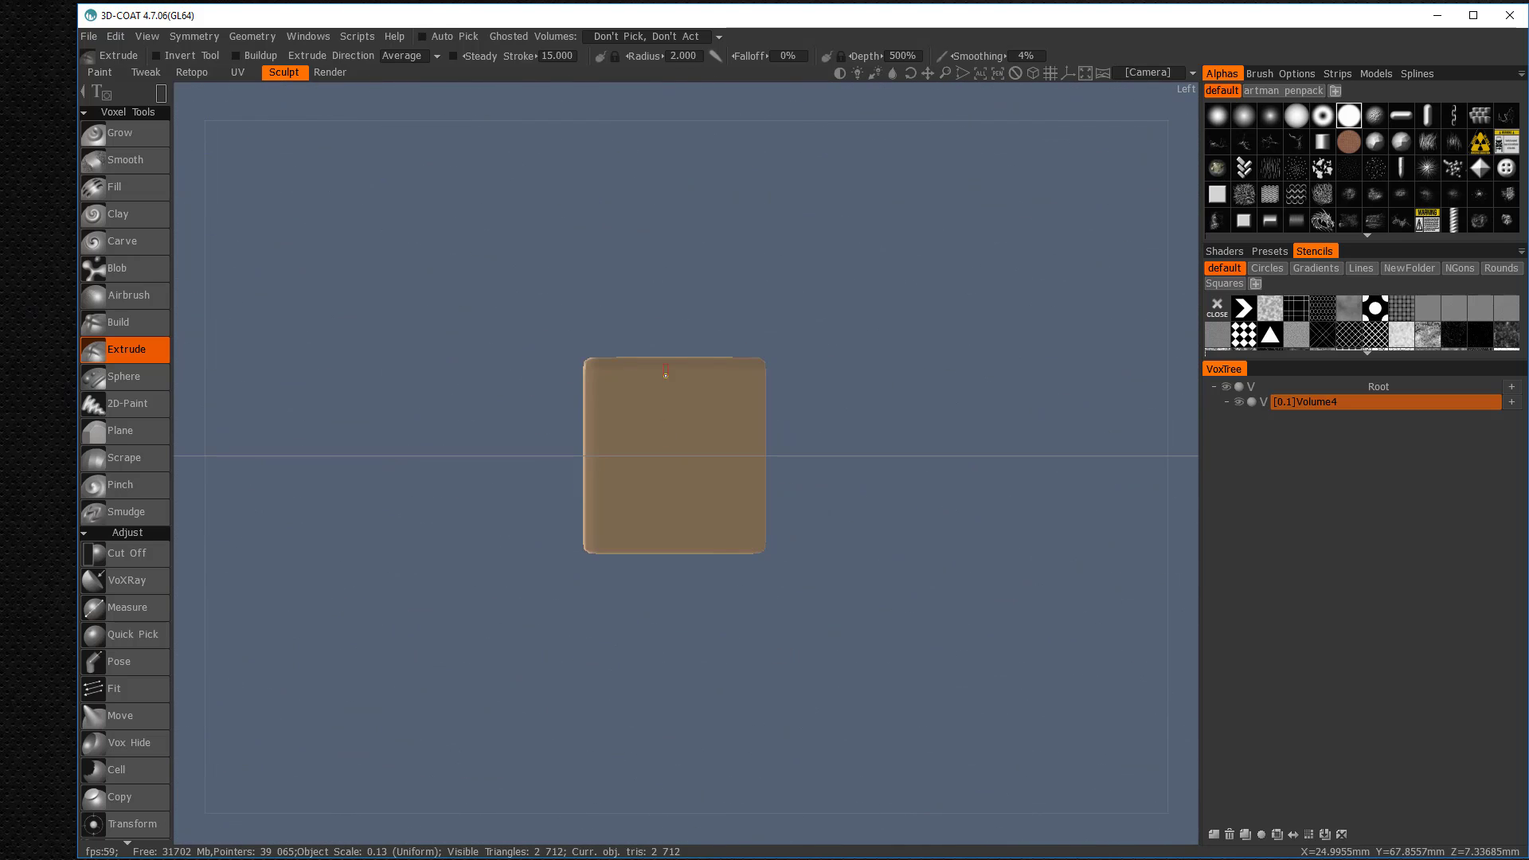
pyautogui.moveTo(1030, 548); pyautogui.dragTo(1125, 805, button='right')
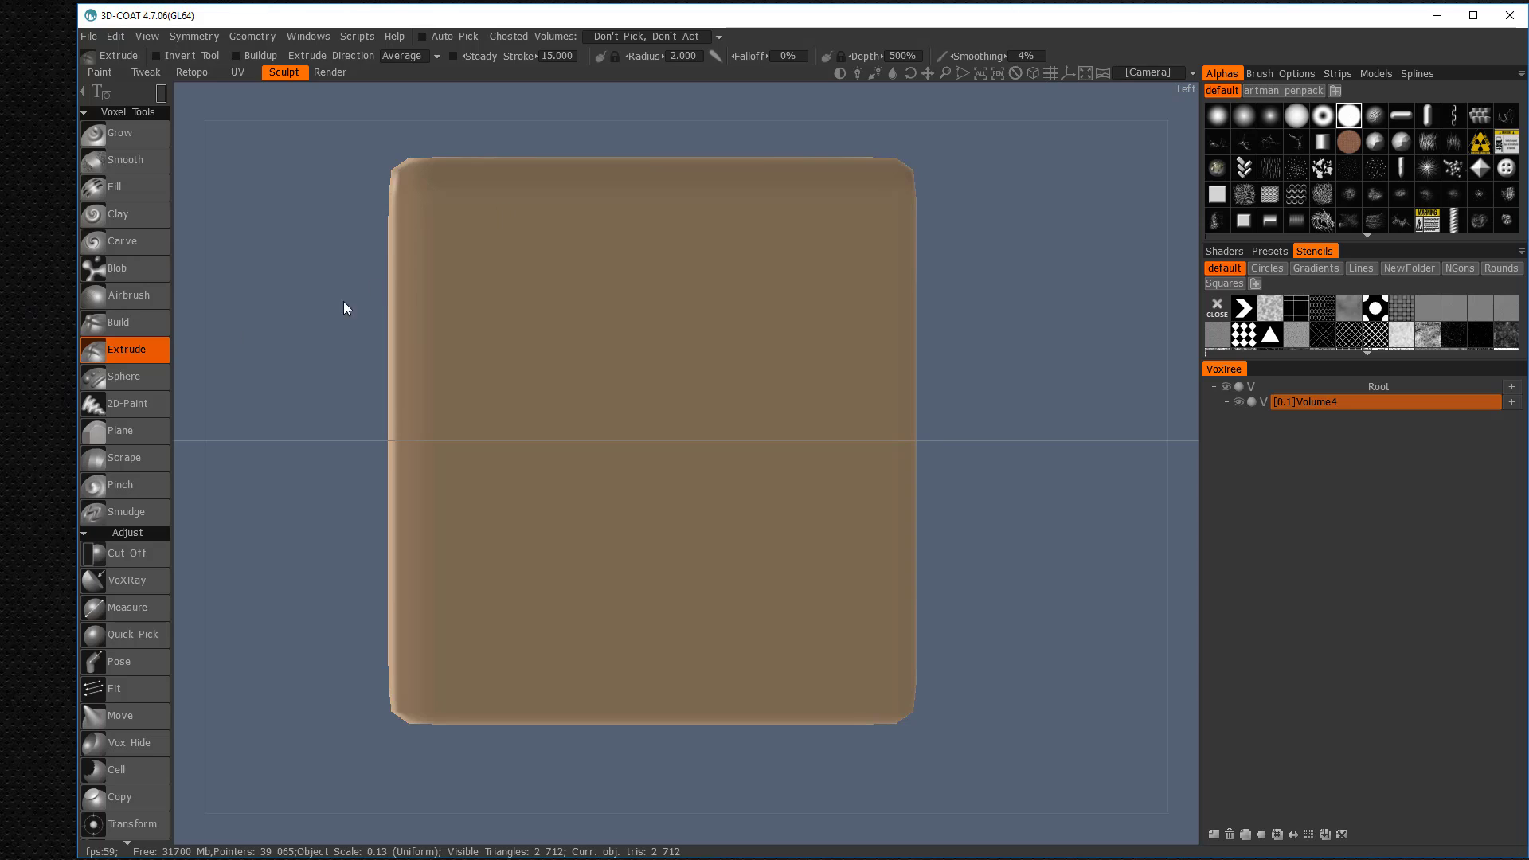
# Try an Extrude stroke near the centre of the slab's face with a brush radius of about 16.7, and undo it
pyautogui.click(112, 350)
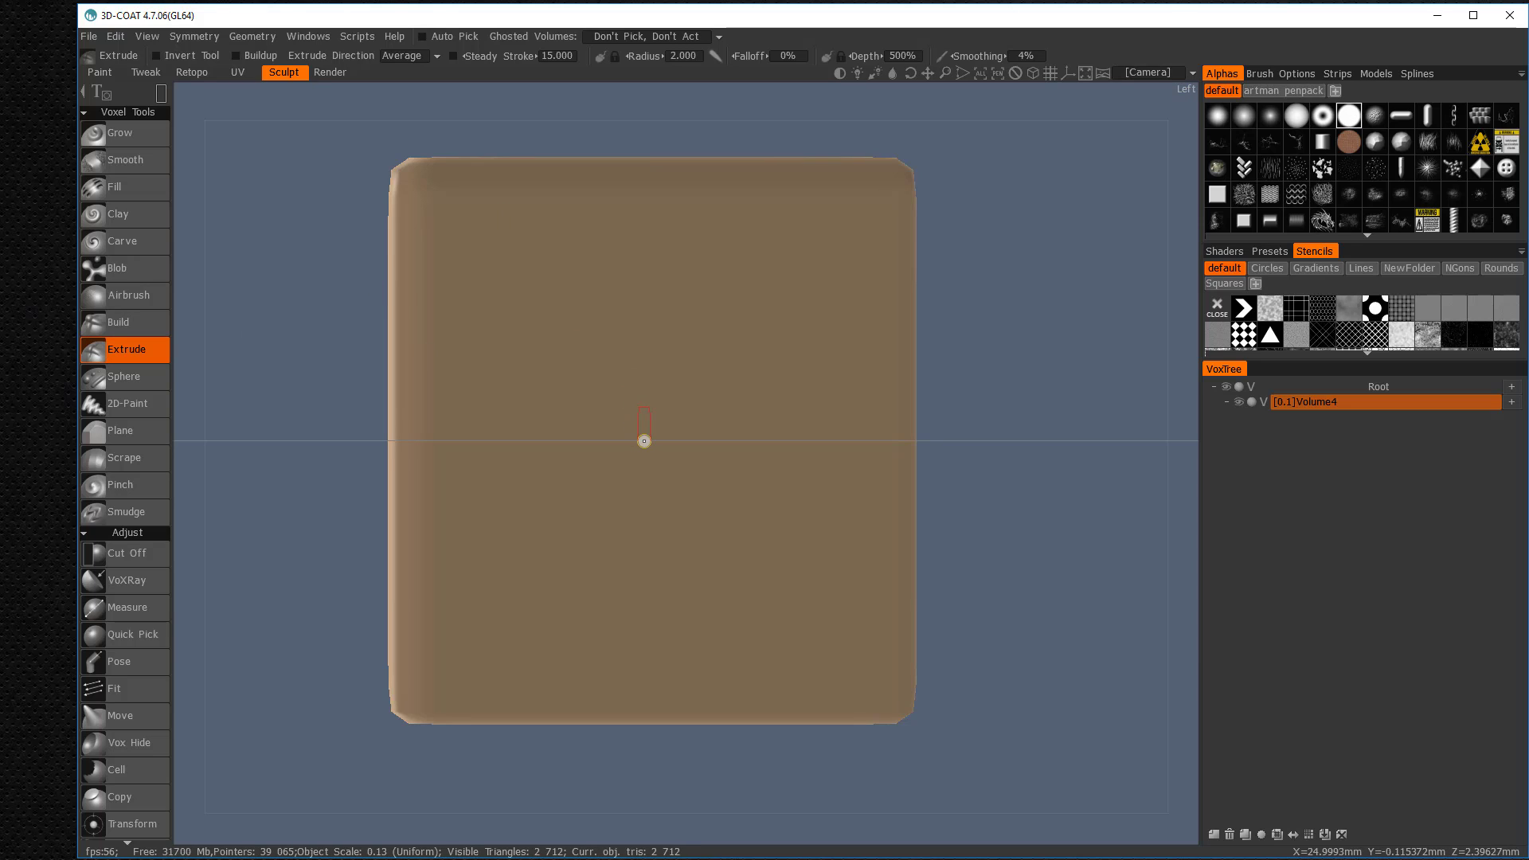
pyautogui.scroll(5, 645, 438)
pyautogui.moveTo(643, 415)
pyautogui.mouseDown(button='right')
pyautogui.moveTo(698, 458)
pyautogui.moveTo(683, 459)
pyautogui.moveTo(667, 513)
pyautogui.mouseUp(button='right')
pyautogui.moveTo(695, 515)
pyautogui.mouseDown()
pyautogui.moveTo(676, 443)
pyautogui.moveTo(672, 481)
pyautogui.moveTo(650, 473)
pyautogui.mouseUp()
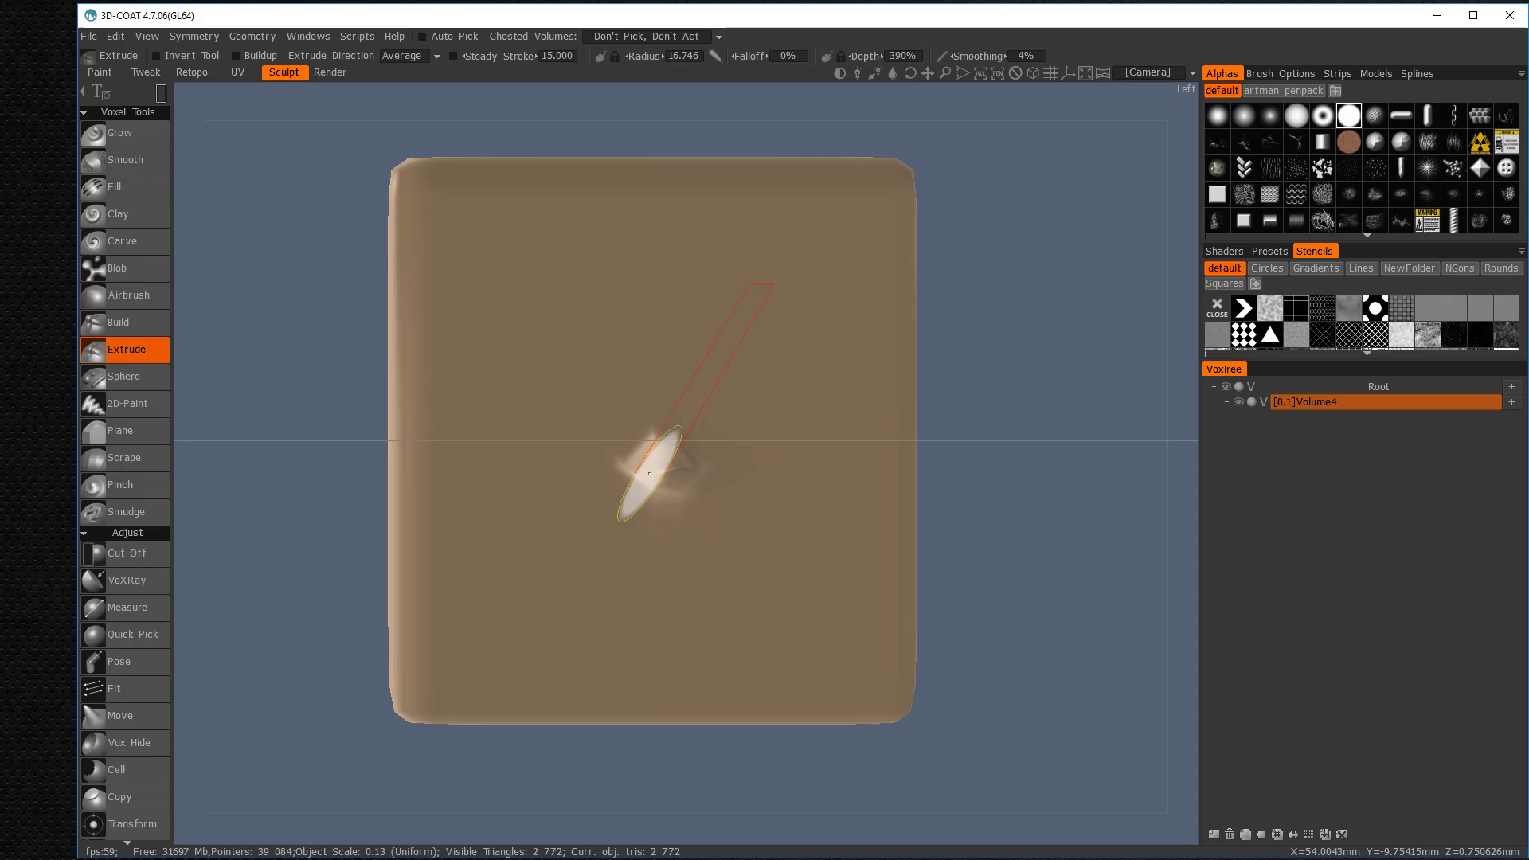
pyautogui.hotkey('ctrl', 'z')
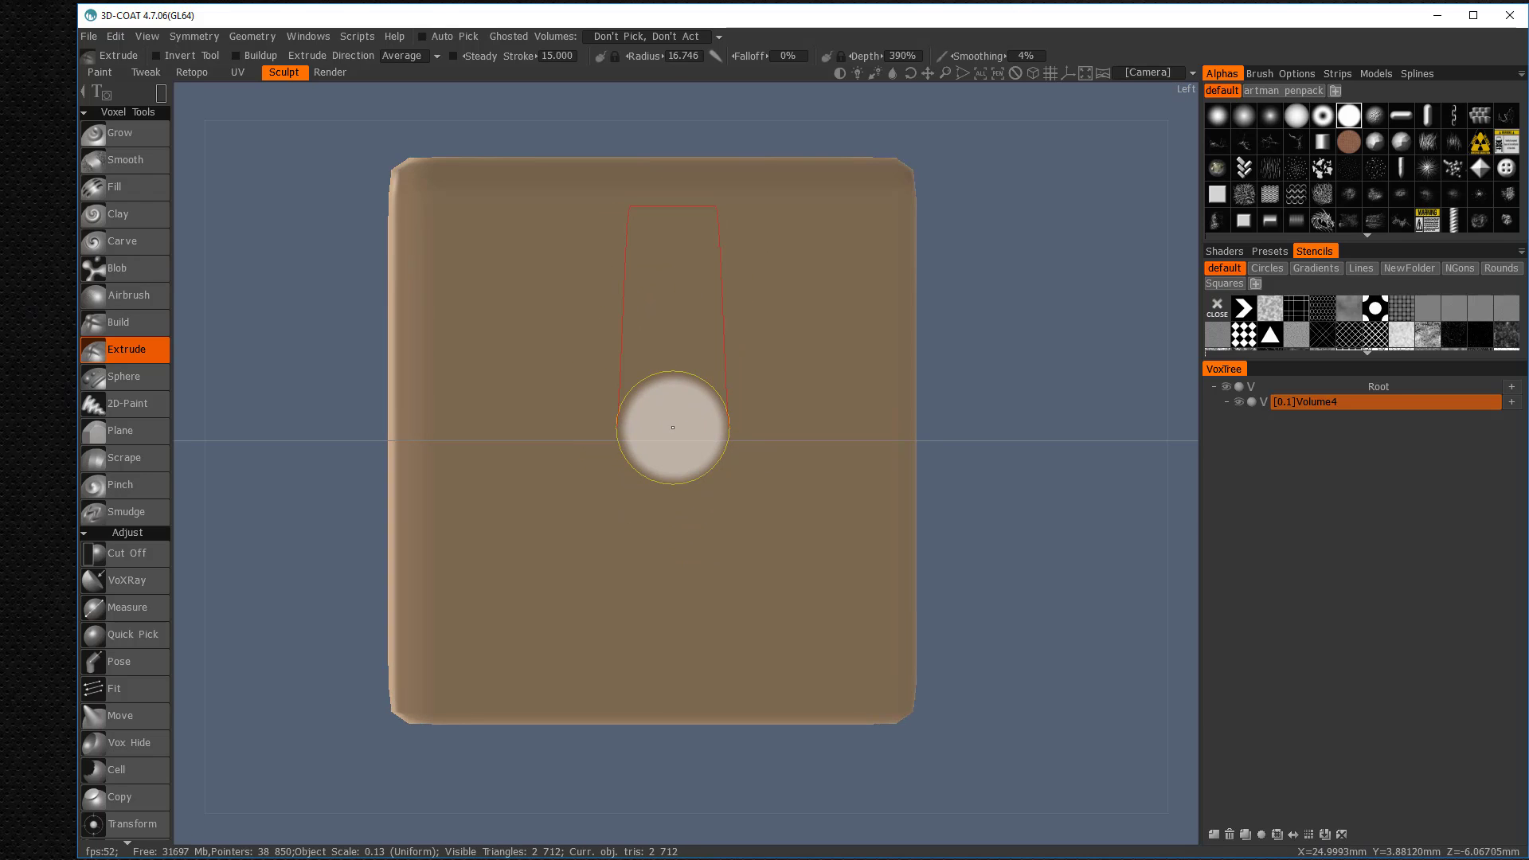
# Set the Extrude brush to a radius of about 24.3 and a depth of about 327% over the slab's face
pyautogui.moveTo(672, 432)
pyautogui.mouseDown(button='right')
pyautogui.moveTo(652, 437)
pyautogui.moveTo(716, 385)
pyautogui.moveTo(705, 392)
pyautogui.mouseUp(button='right')
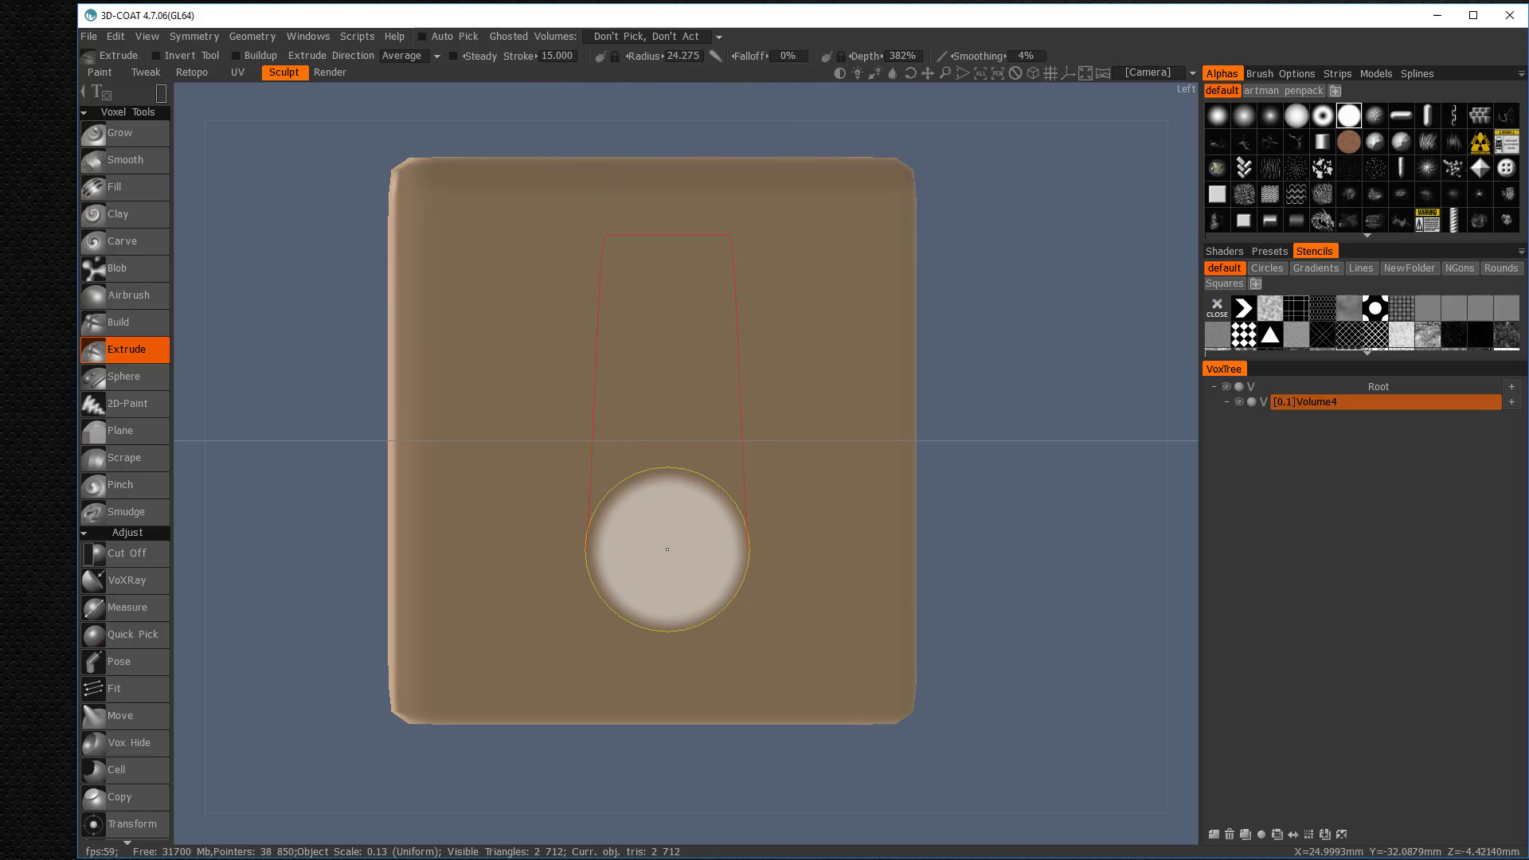
pyautogui.moveTo(668, 550)
pyautogui.mouseDown(button='right')
pyautogui.moveTo(634, 527)
pyautogui.moveTo(642, 567)
pyautogui.mouseUp(button='right')
pyautogui.moveTo(644, 554)
pyautogui.mouseDown(button='middle')
pyautogui.moveTo(645, 576)
pyautogui.moveTo(639, 502)
pyautogui.moveTo(650, 576)
pyautogui.mouseUp(button='middle')
pyautogui.moveTo(650, 532); pyautogui.dragTo(655, 458)
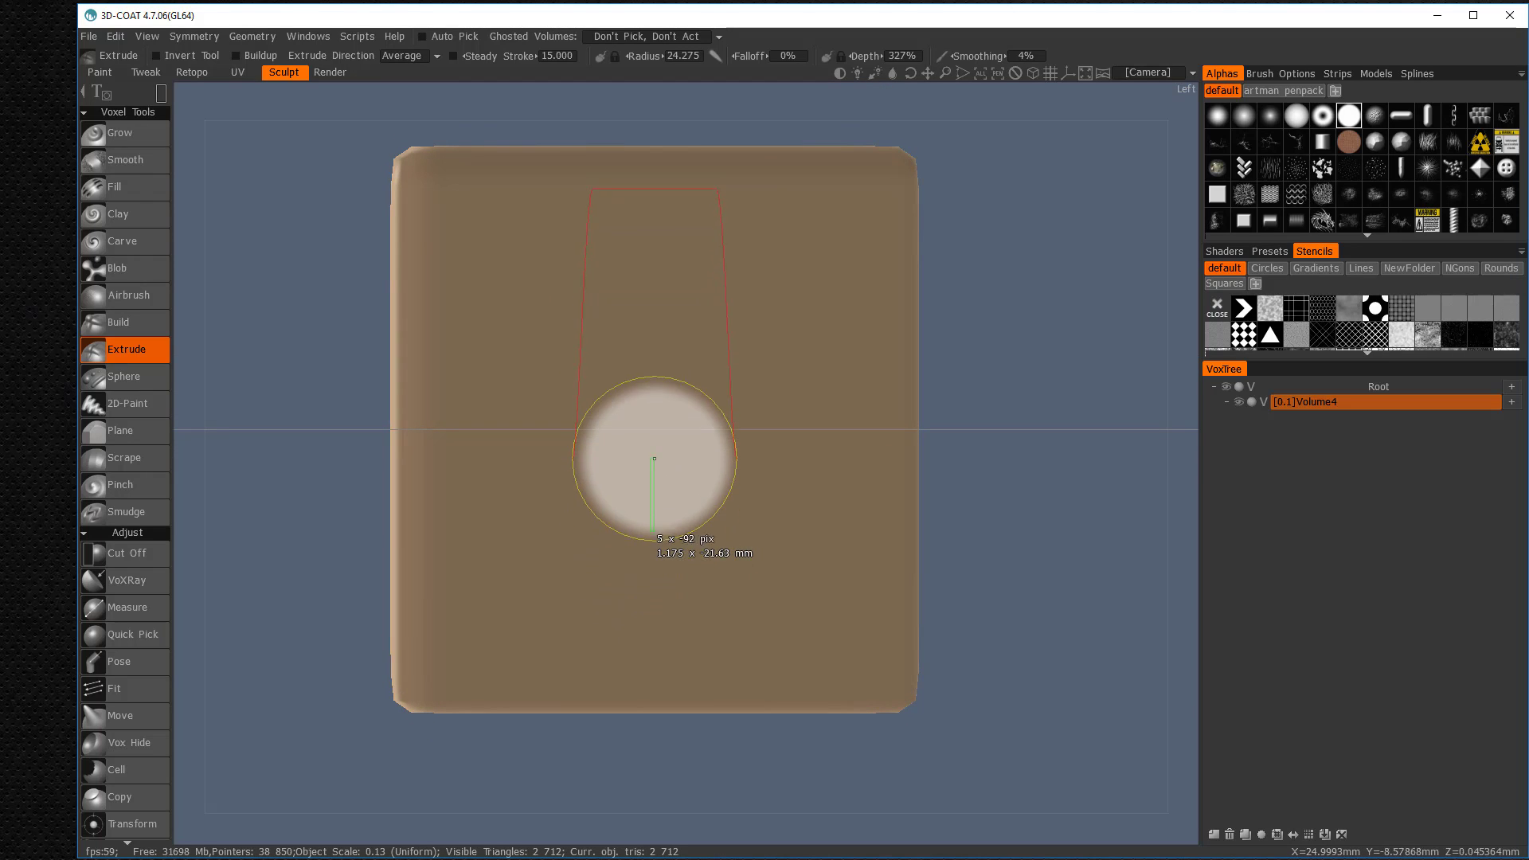
# Set the Extrude brush to a radius of about 28.4 and a depth of 62%
pyautogui.moveTo(654, 459)
pyautogui.mouseDown(button='right')
pyautogui.moveTo(654, 517)
pyautogui.moveTo(633, 503)
pyautogui.moveTo(660, 503)
pyautogui.mouseUp(button='right')
pyautogui.scroll(-4, 654, 517)
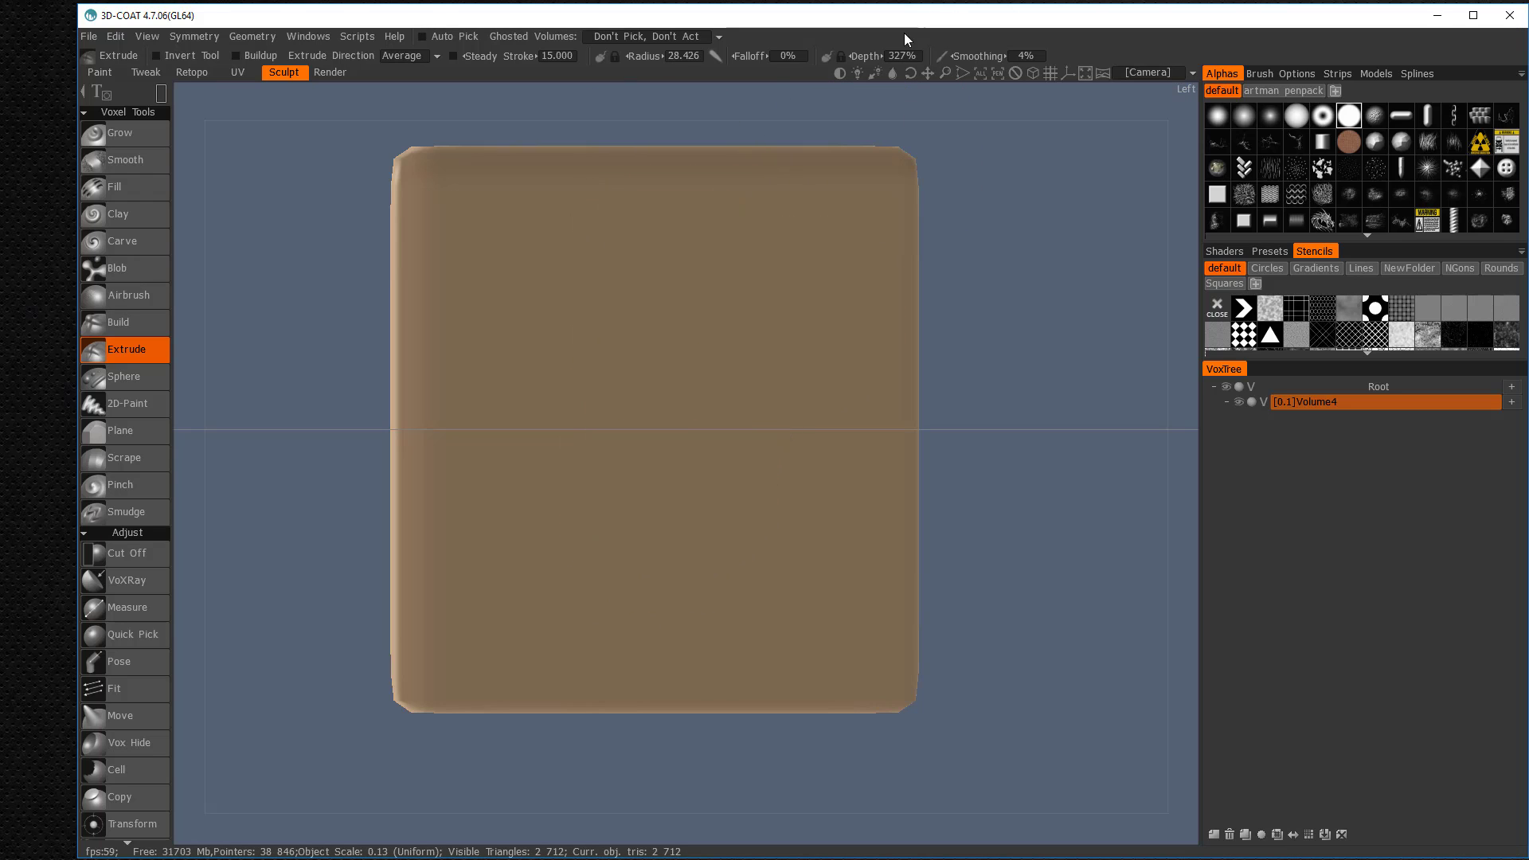
pyautogui.moveTo(839, 57); pyautogui.dragTo(830, 56)
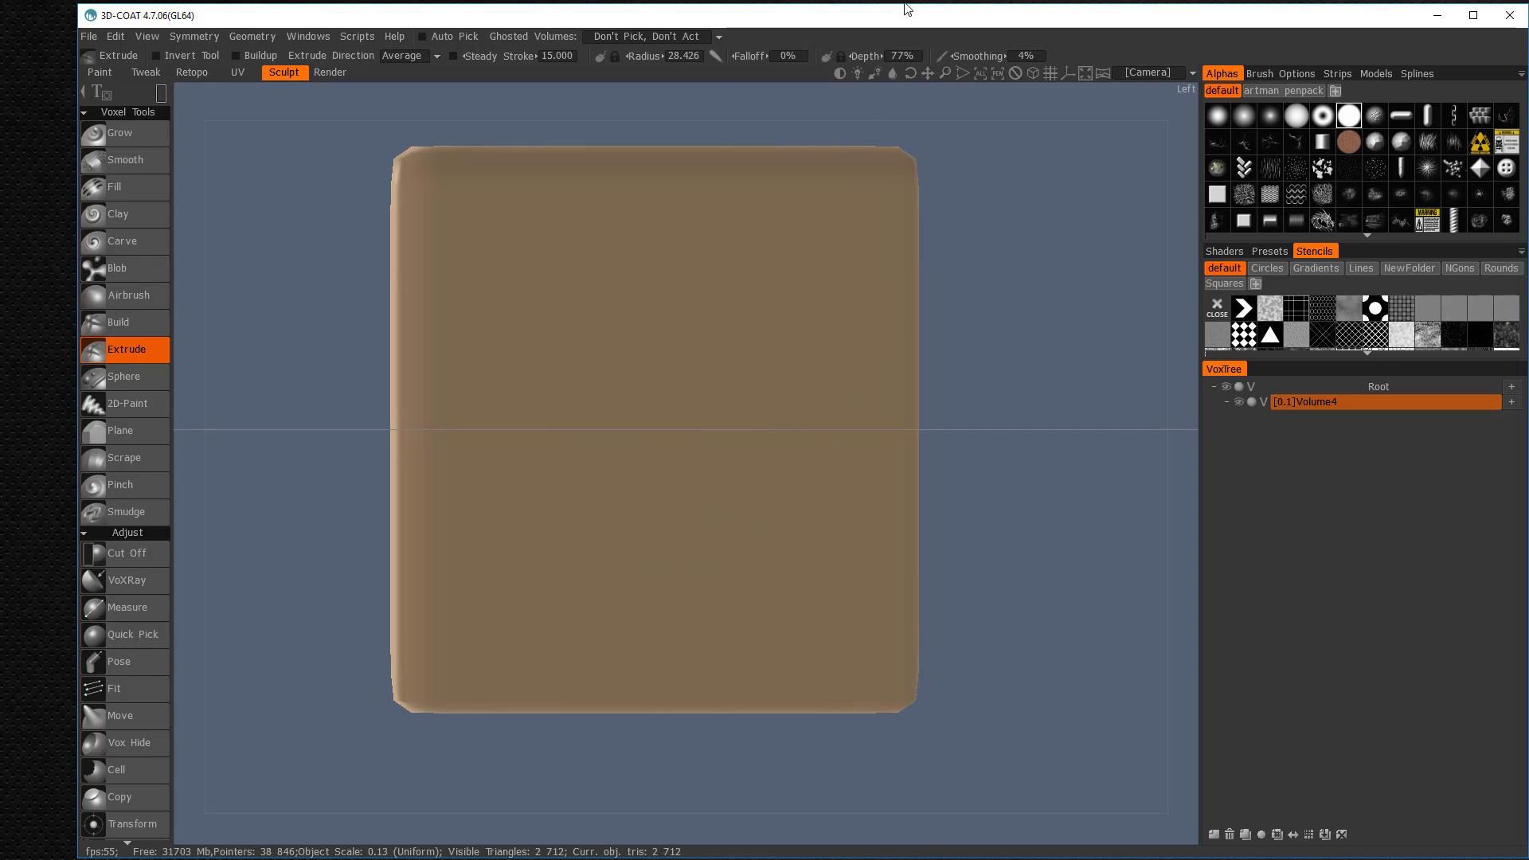
pyautogui.moveTo(853, 57); pyautogui.dragTo(843, 58)
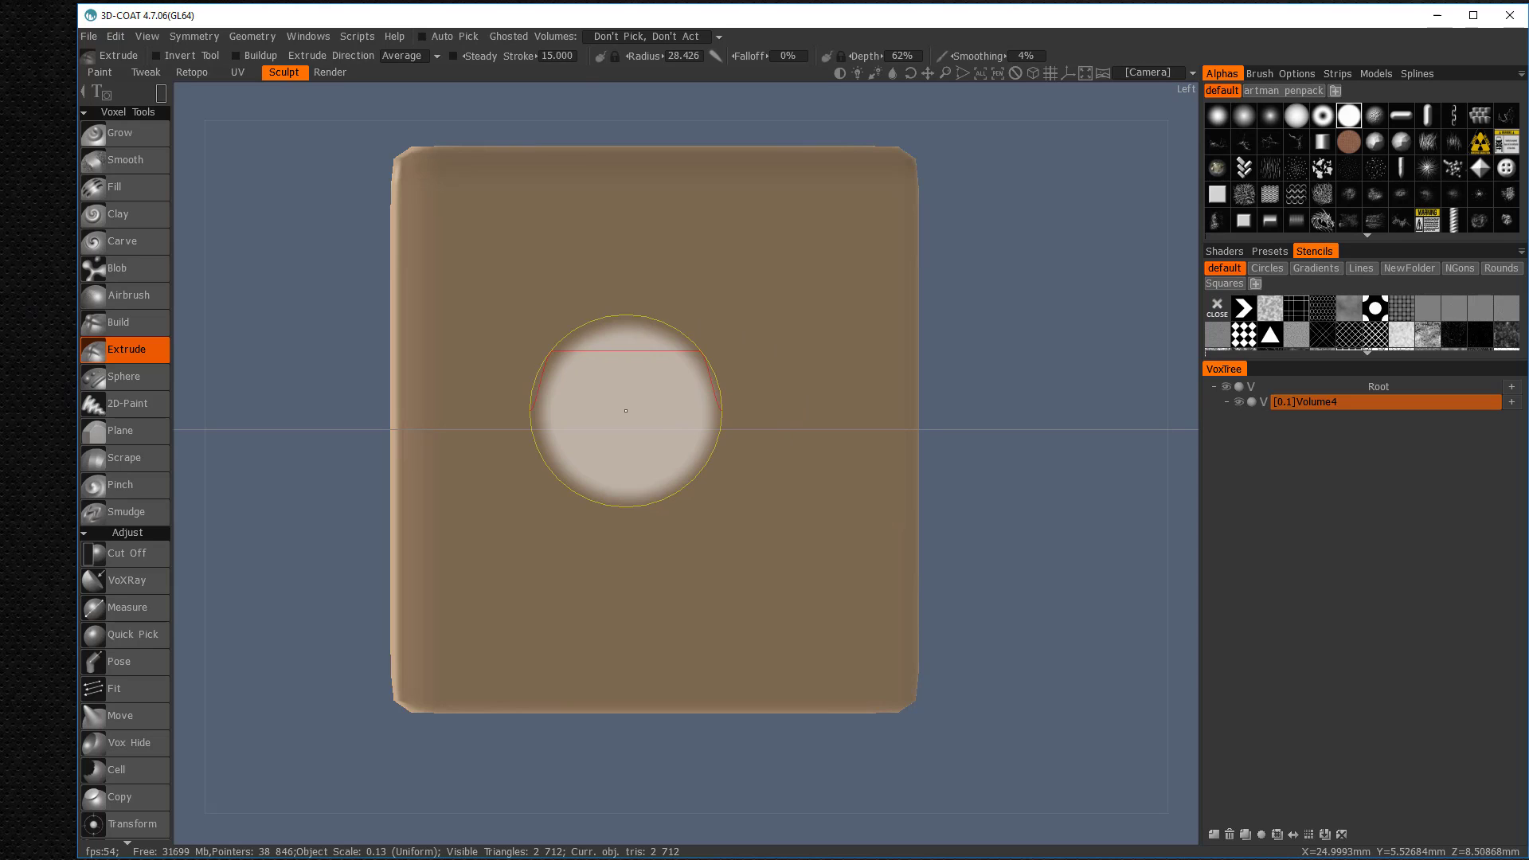
# Try a rectangular Extrude near the centre of the slab's face with a brush radius of about 24.4, and undo it
pyautogui.moveTo(626, 411)
pyautogui.mouseDown(button='right')
pyautogui.moveTo(644, 422)
pyautogui.moveTo(605, 416)
pyautogui.mouseUp(button='right')
pyautogui.moveTo(671, 434); pyautogui.dragTo(796, 559)
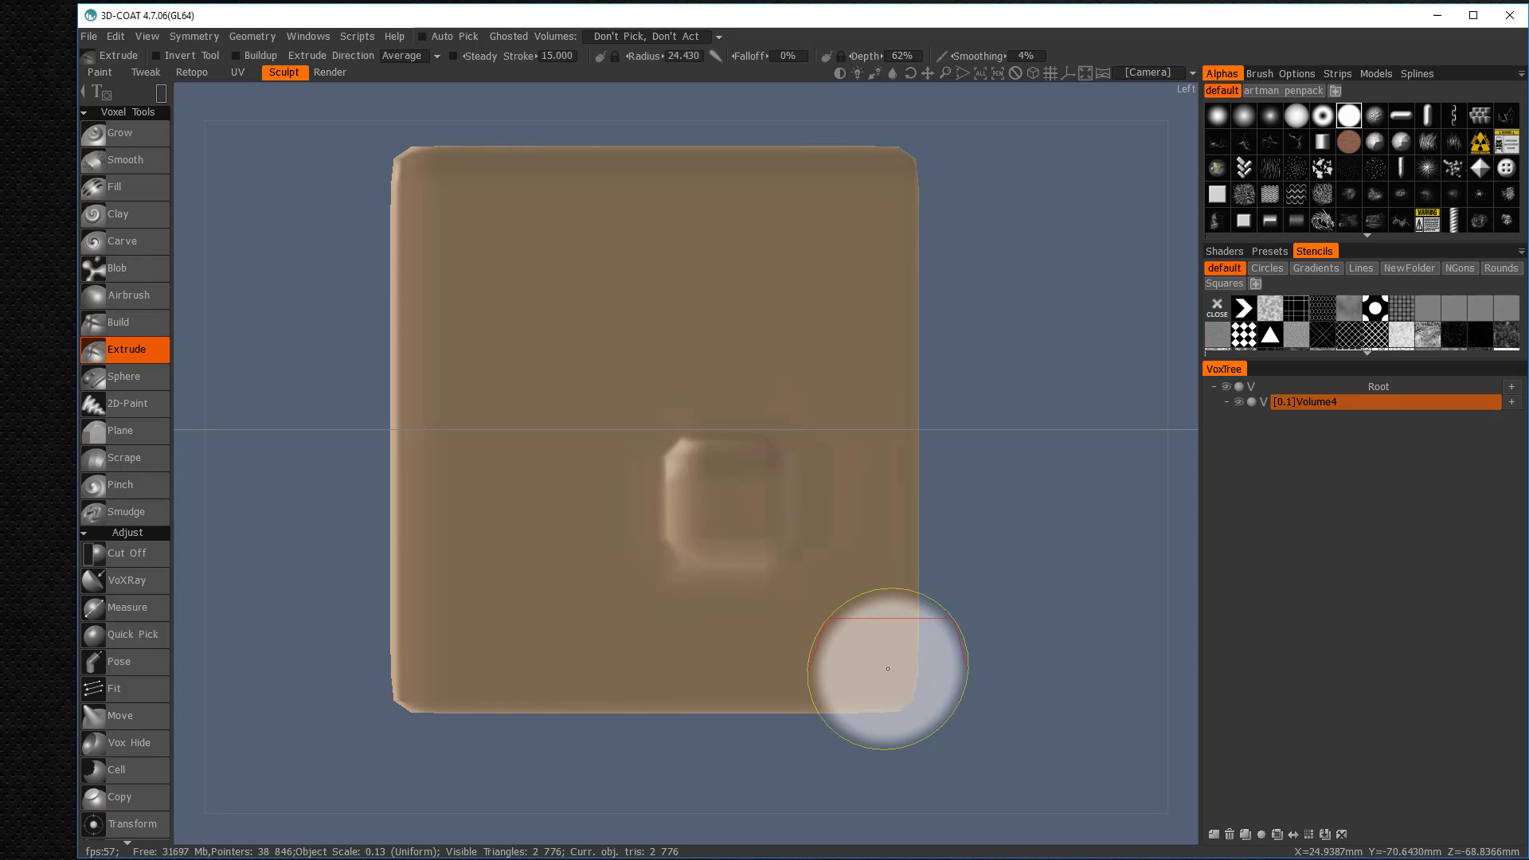
pyautogui.hotkey('ctrl', 'z')
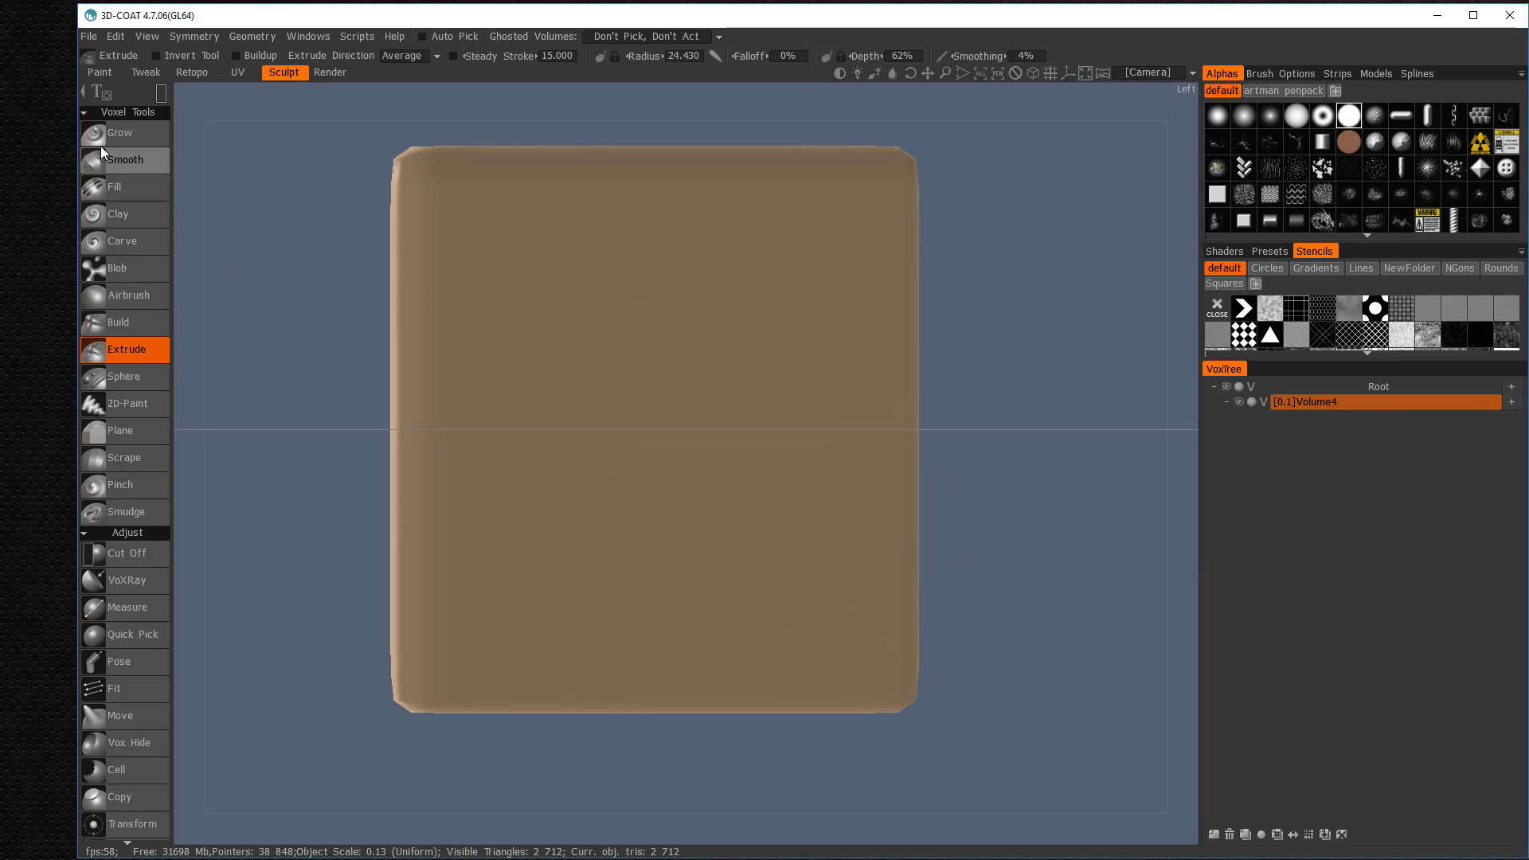
# Switch the Extrude stroke mode to a circle
pyautogui.moveTo(168, 93)
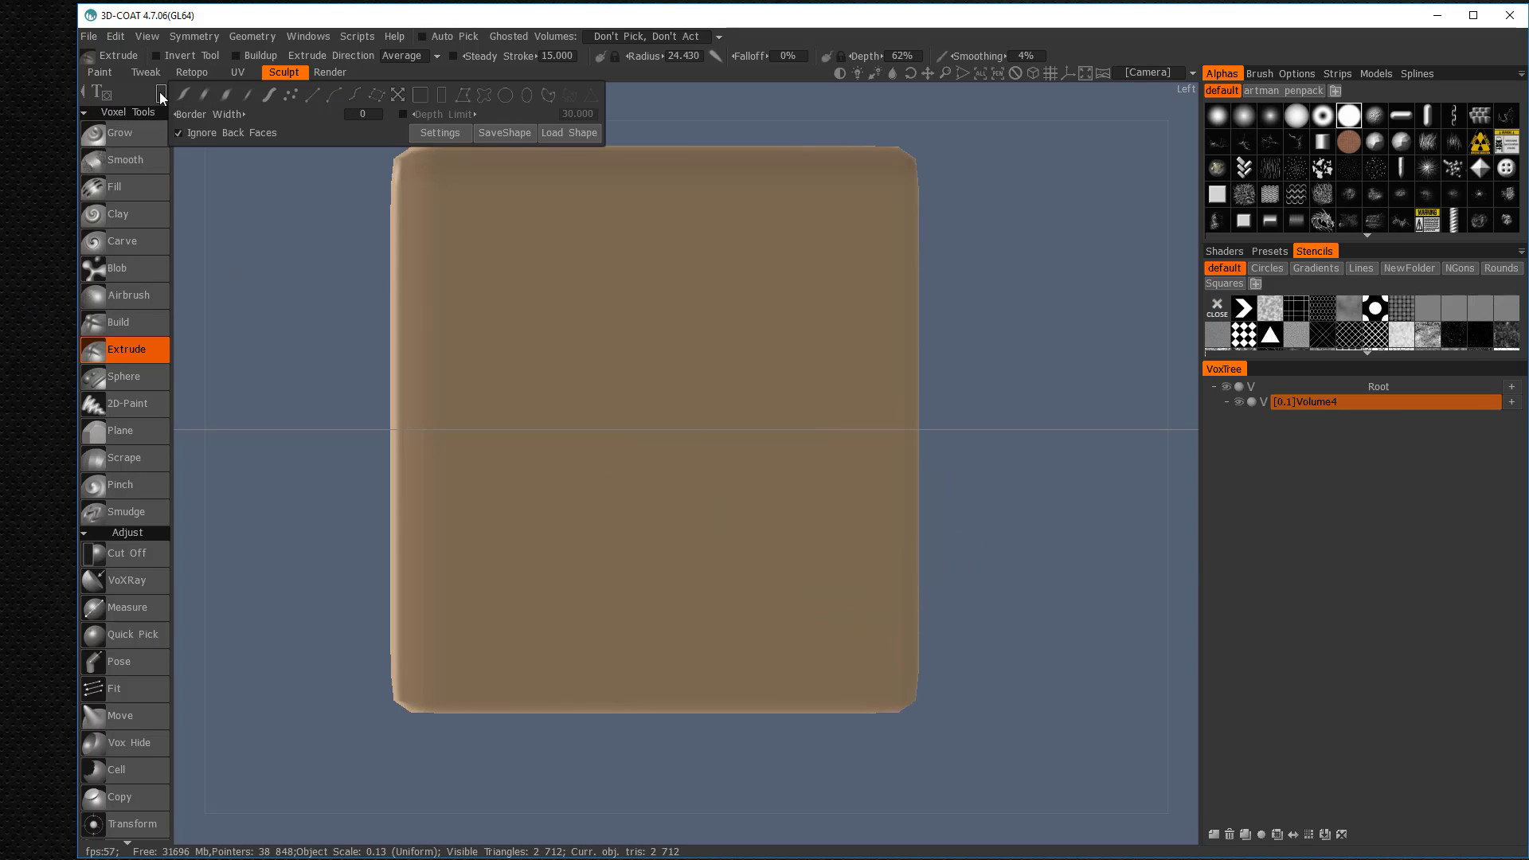
pyautogui.click(500, 97)
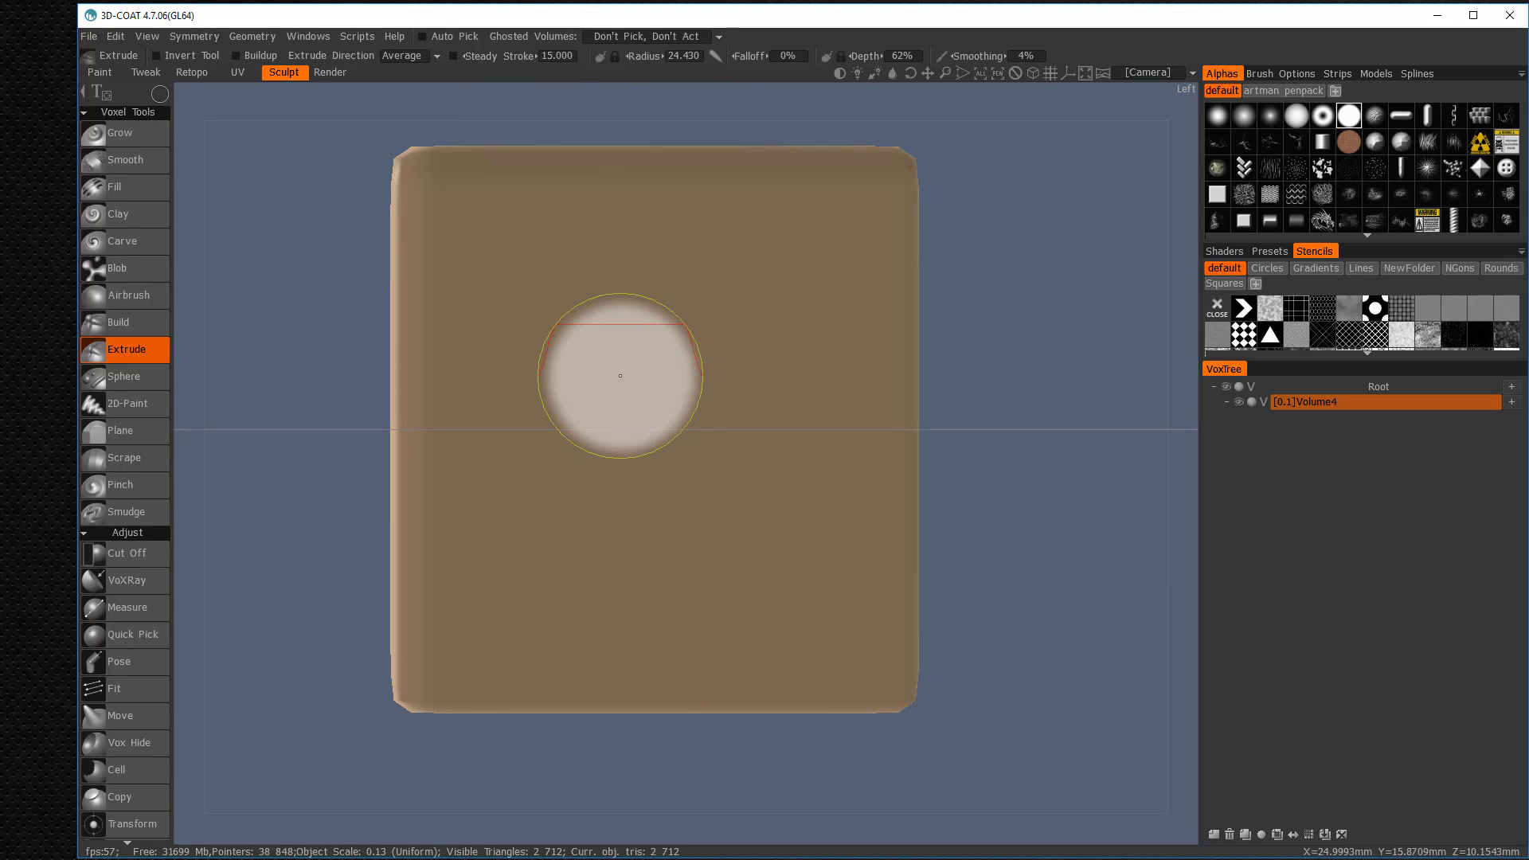
# Try extruding a circular area at the centre of the slab's face, check its wireframe from an angle, and undo it
pyautogui.moveTo(584, 392)
pyautogui.mouseDown()
pyautogui.moveTo(678, 517)
pyautogui.moveTo(643, 472)
pyautogui.moveTo(778, 561)
pyautogui.mouseUp()
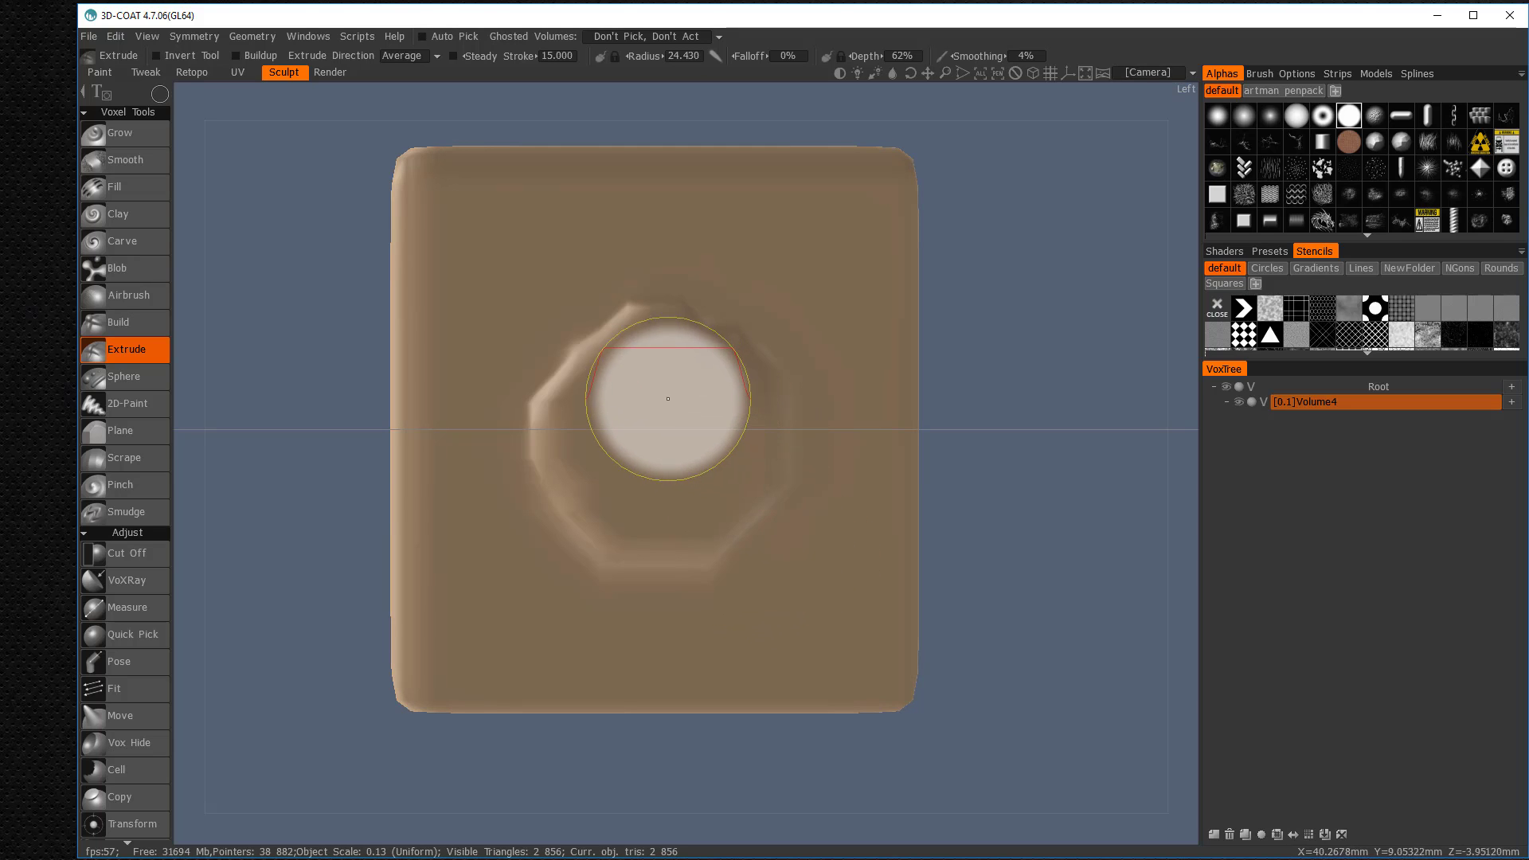
pyautogui.press('super')
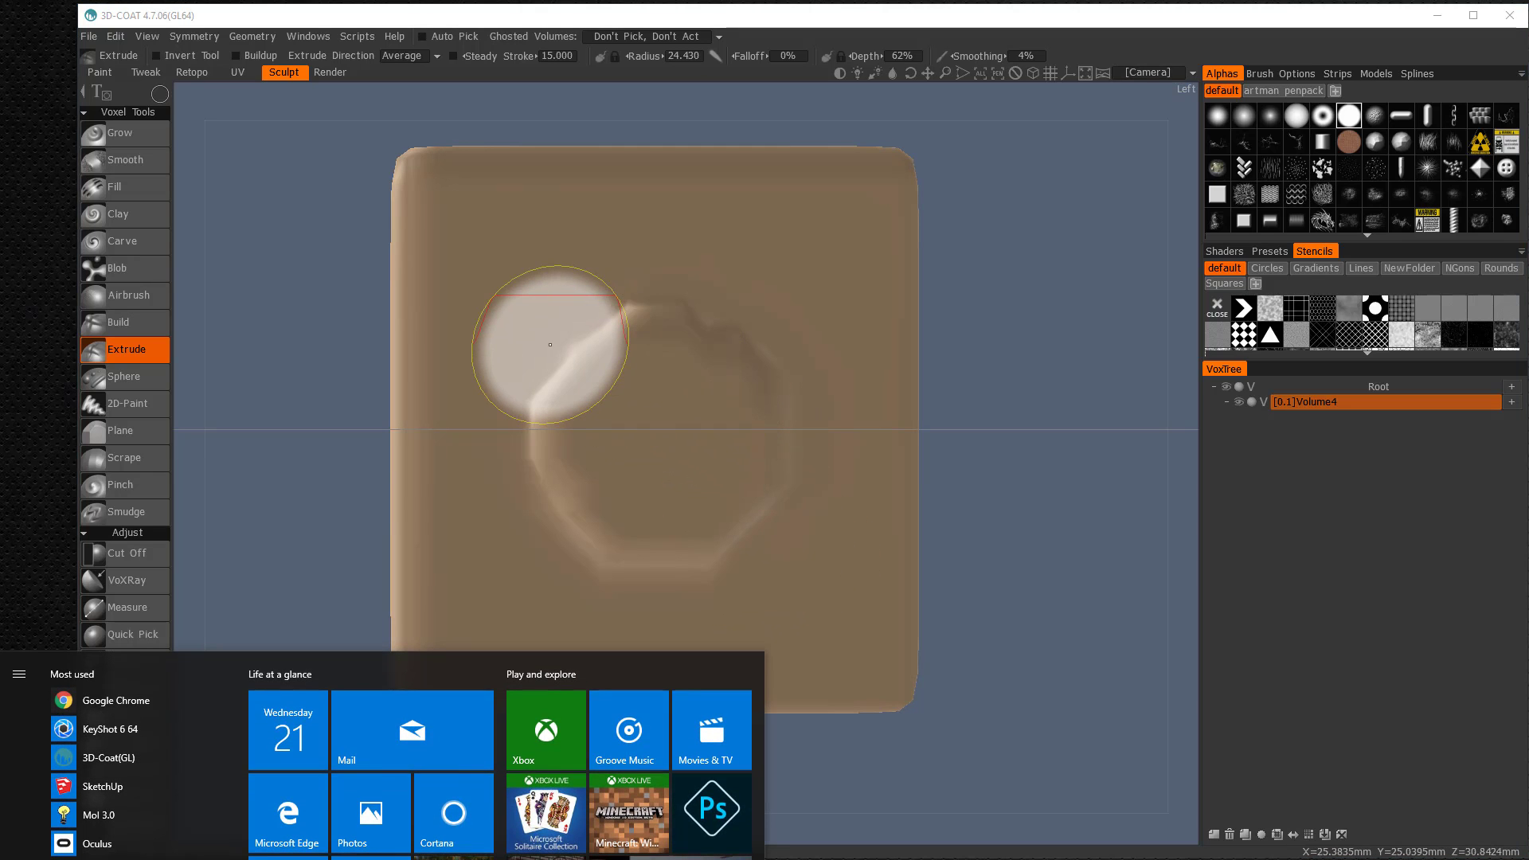
pyautogui.press('super')
pyautogui.moveTo(276, 351); pyautogui.dragTo(383, 418)
pyautogui.press('w')
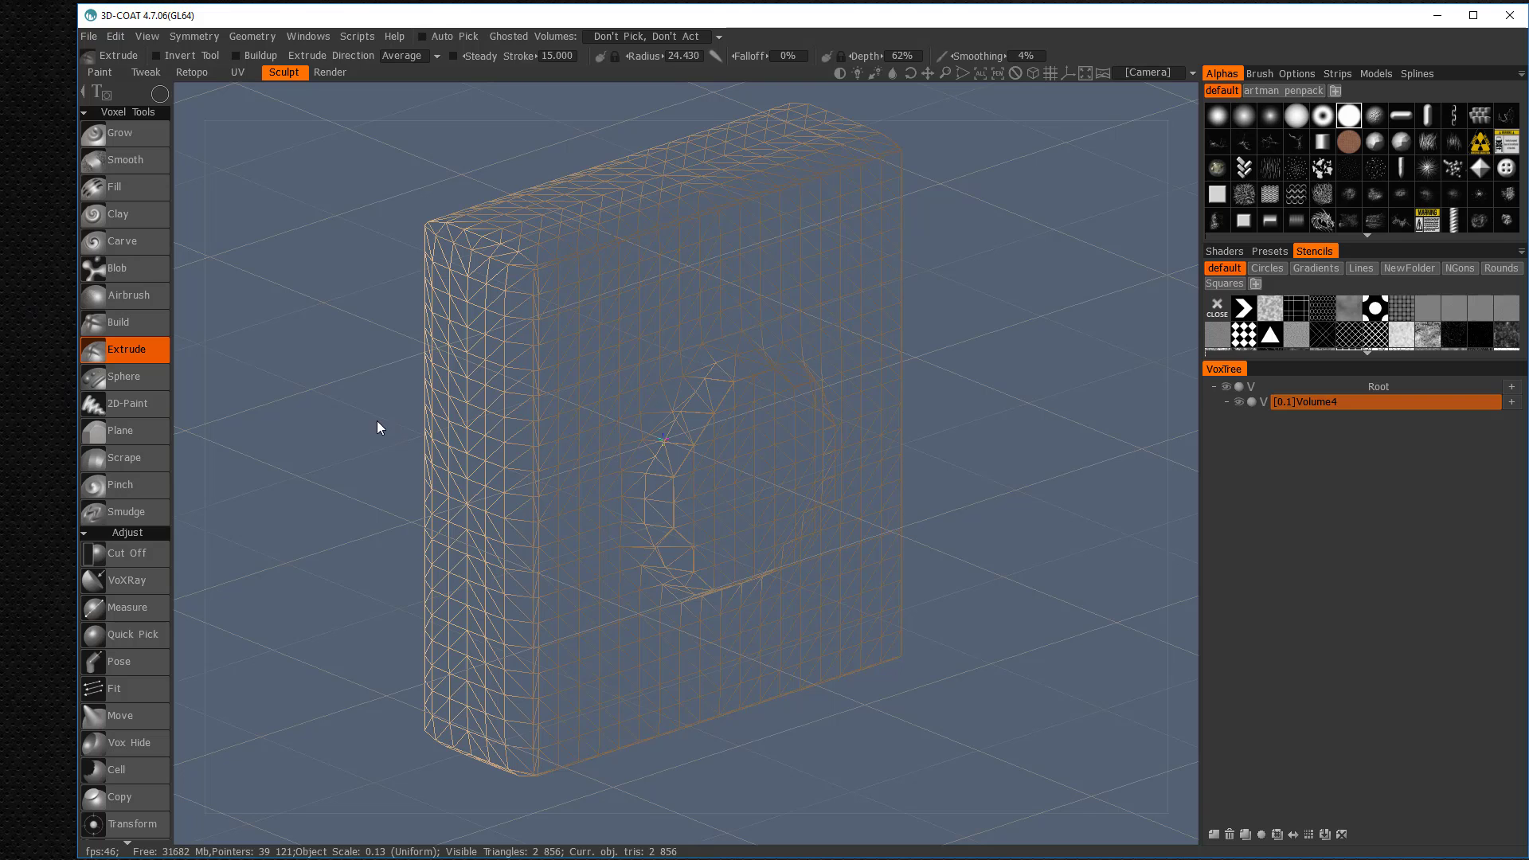
pyautogui.moveTo(378, 417); pyautogui.dragTo(227, 363)
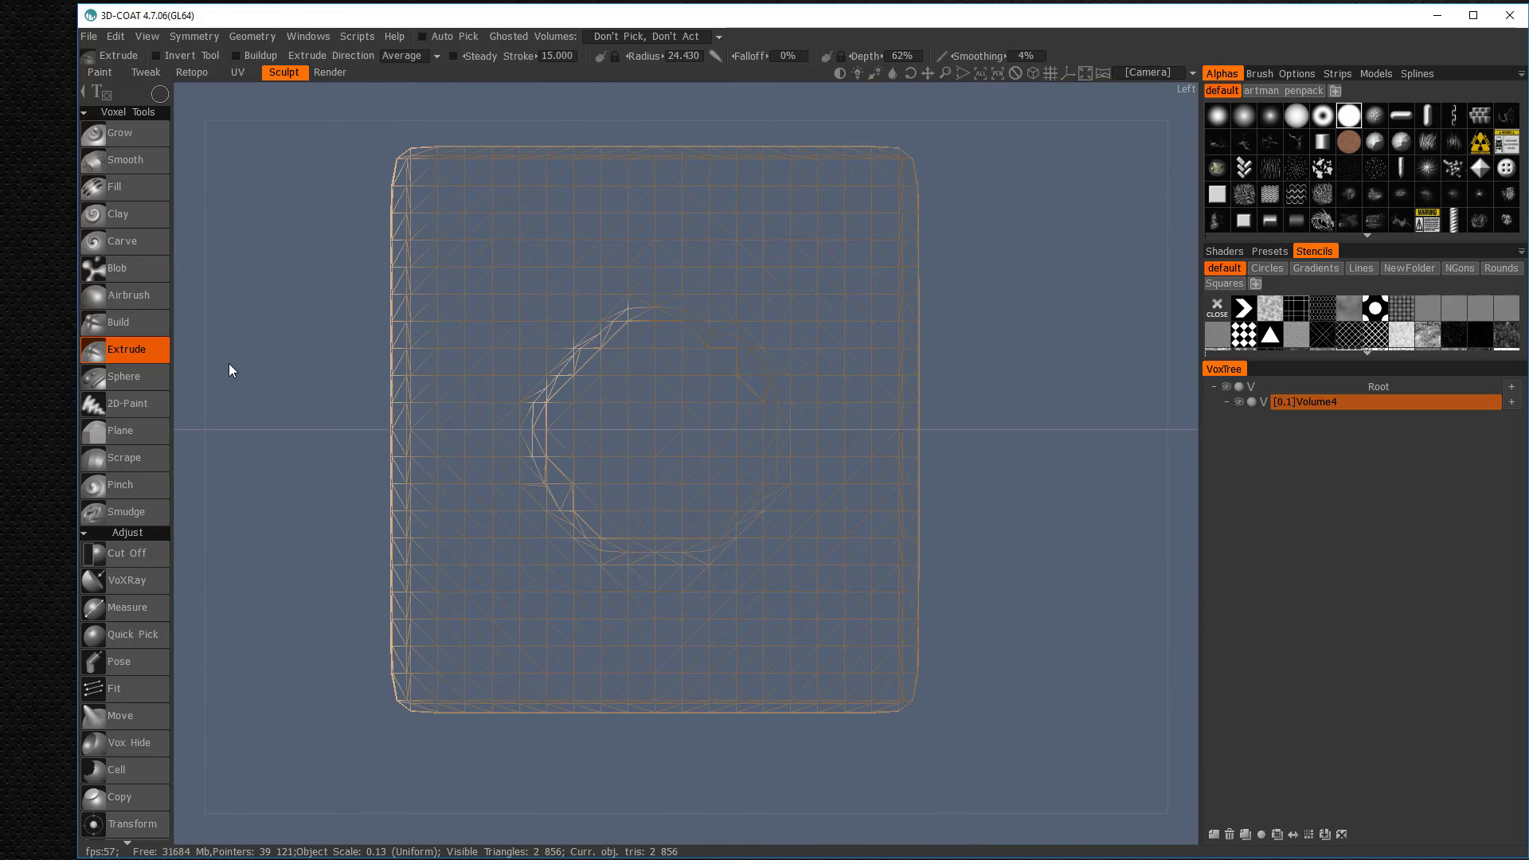
pyautogui.press('w')
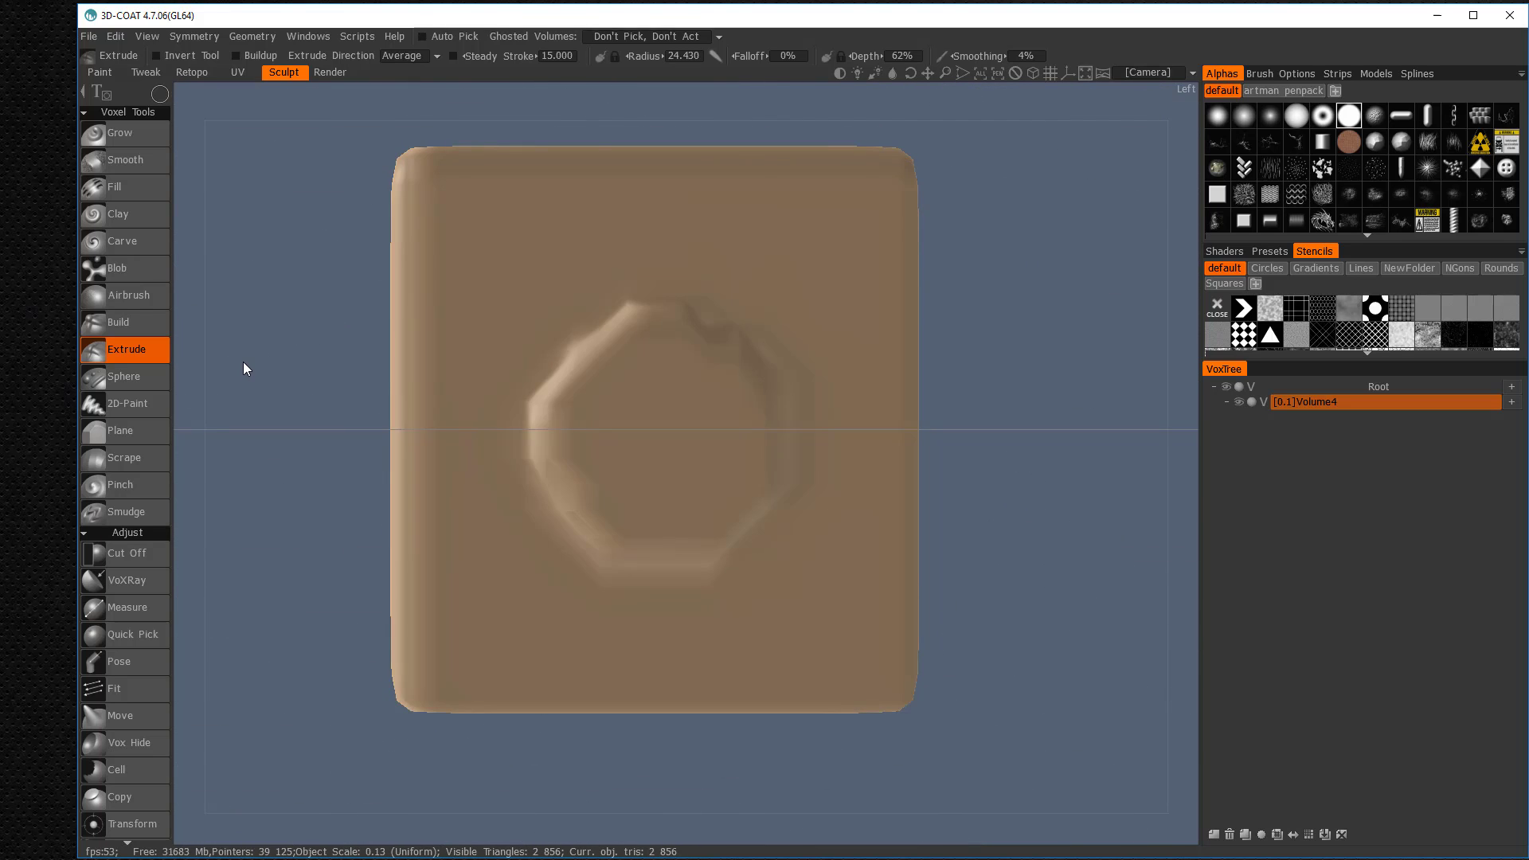
pyautogui.hotkey('ctrl', 'z')
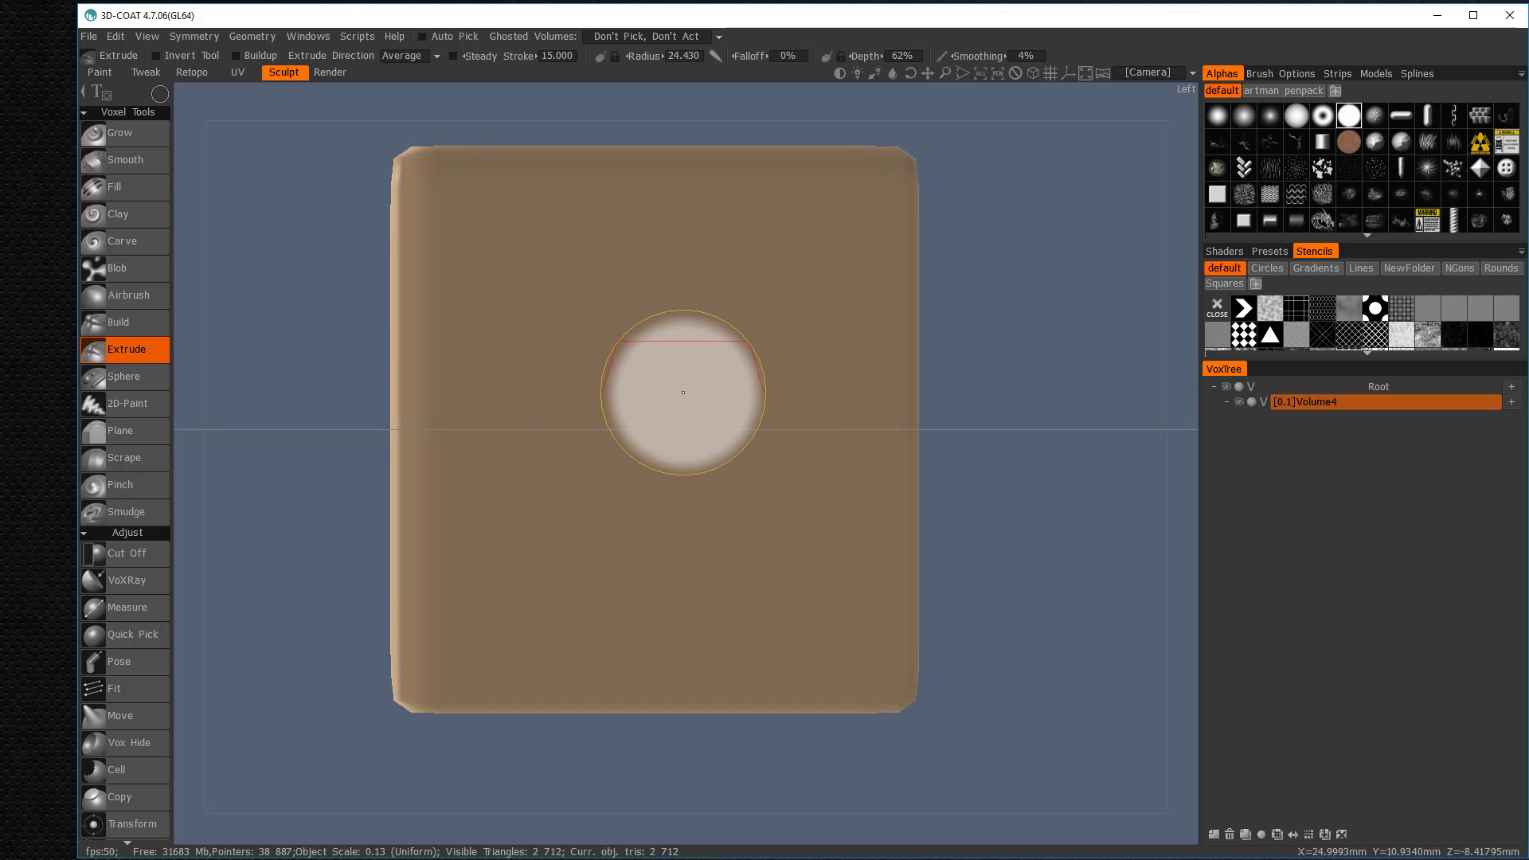
# Check the slab's wireframe and convert Volume4 from voxel to surface representation, returning to shaded display in the Left view
pyautogui.press('w')
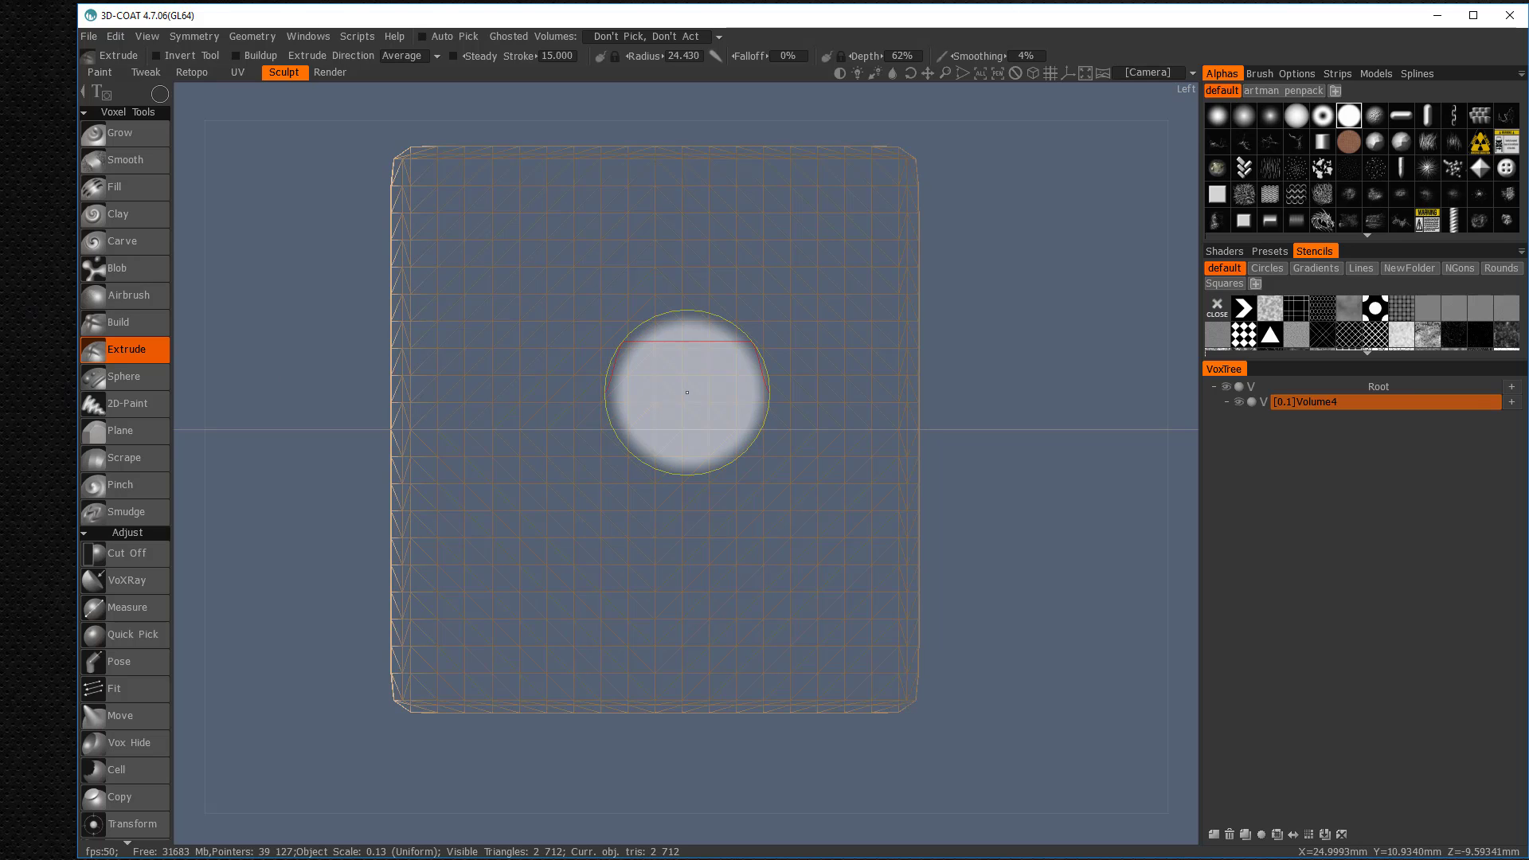
pyautogui.click(1263, 403)
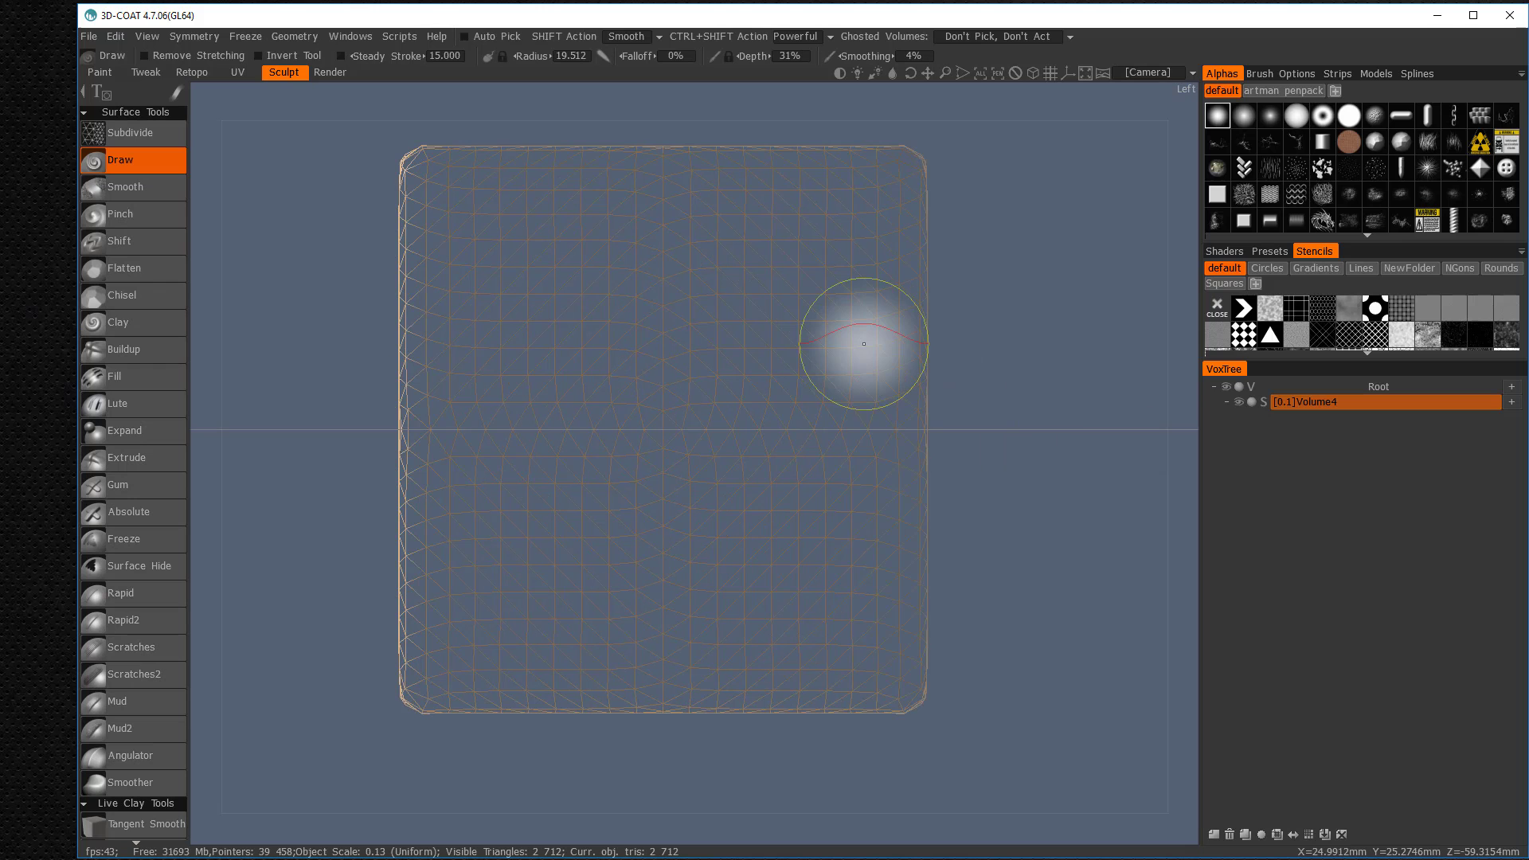
pyautogui.press('w')
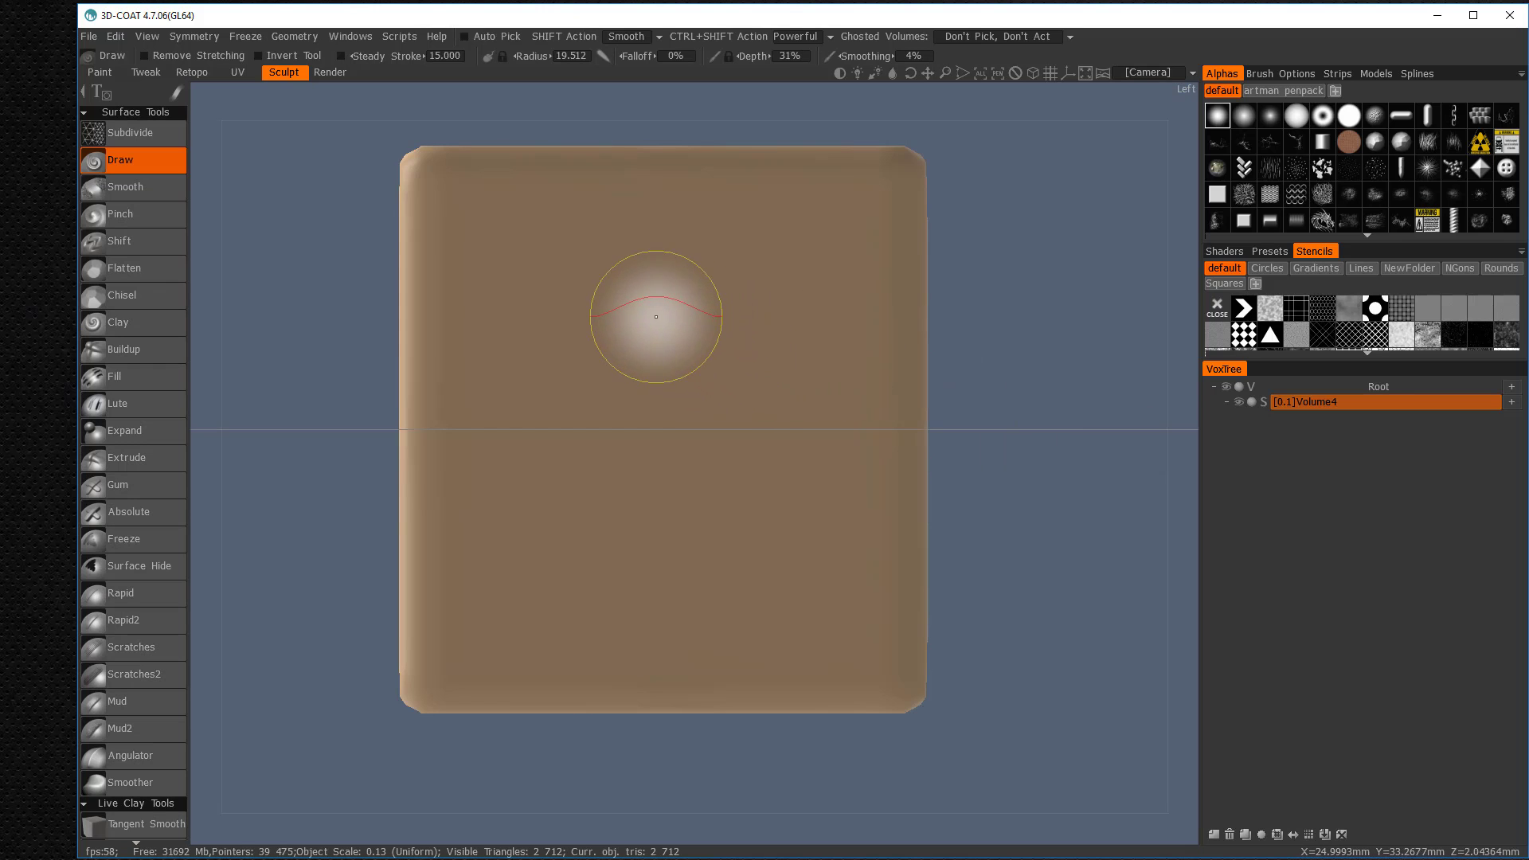
pyautogui.moveTo(655, 316)
pyautogui.keyDown('alt'); pyautogui.mouseDown()
pyautogui.moveTo(819, 398)
pyautogui.moveTo(976, 293)
pyautogui.moveTo(643, 319)
pyautogui.mouseUp(); pyautogui.keyUp('alt')
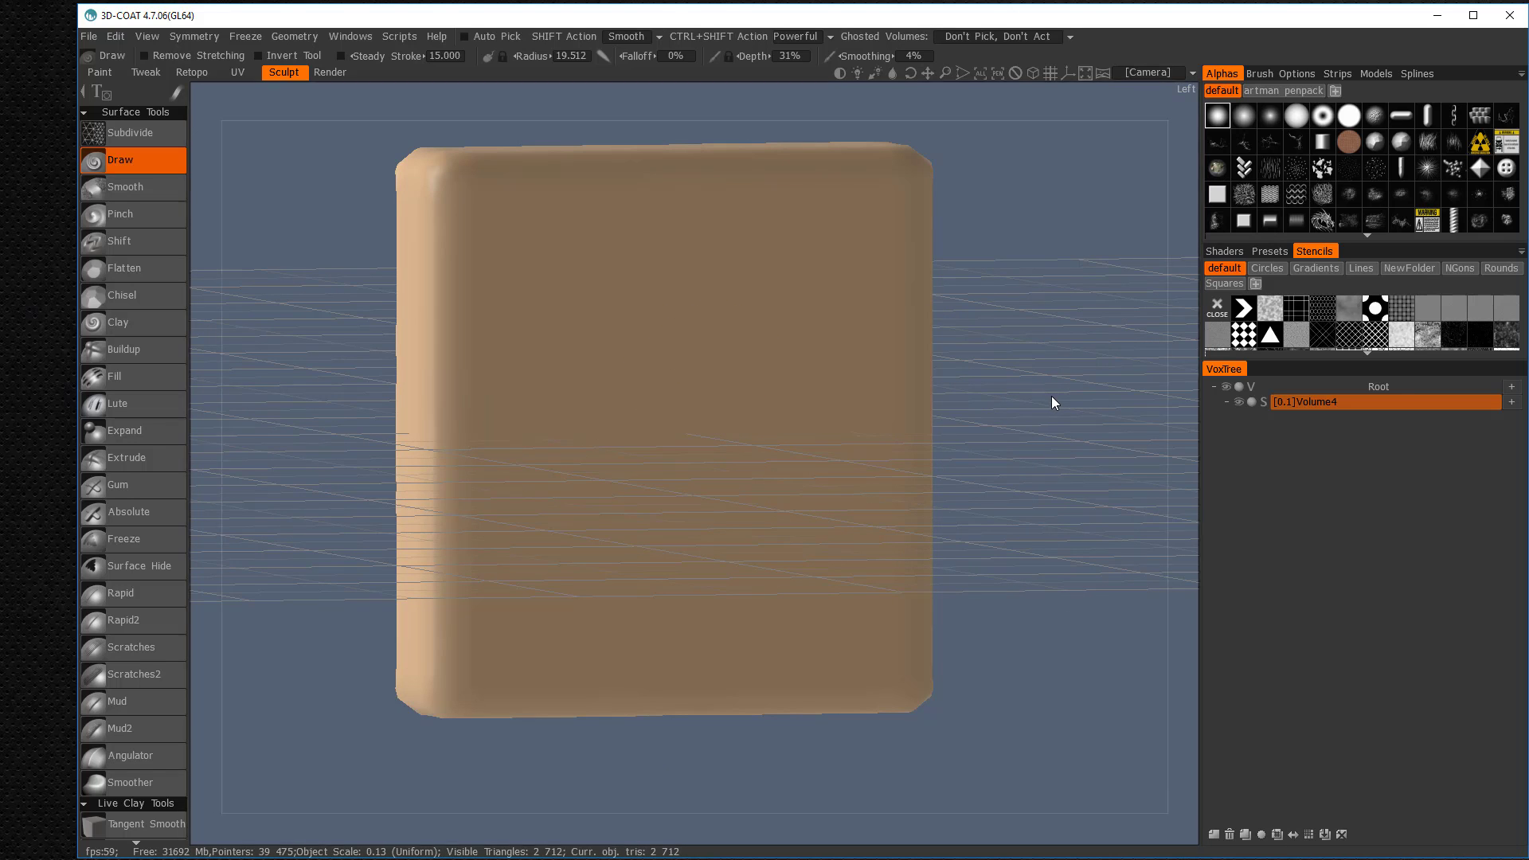
pyautogui.moveTo(1051, 395)
pyautogui.keyDown('alt'); pyautogui.mouseDown()
pyautogui.moveTo(989, 403)
pyautogui.moveTo(1036, 393)
pyautogui.mouseUp(); pyautogui.keyUp('alt')
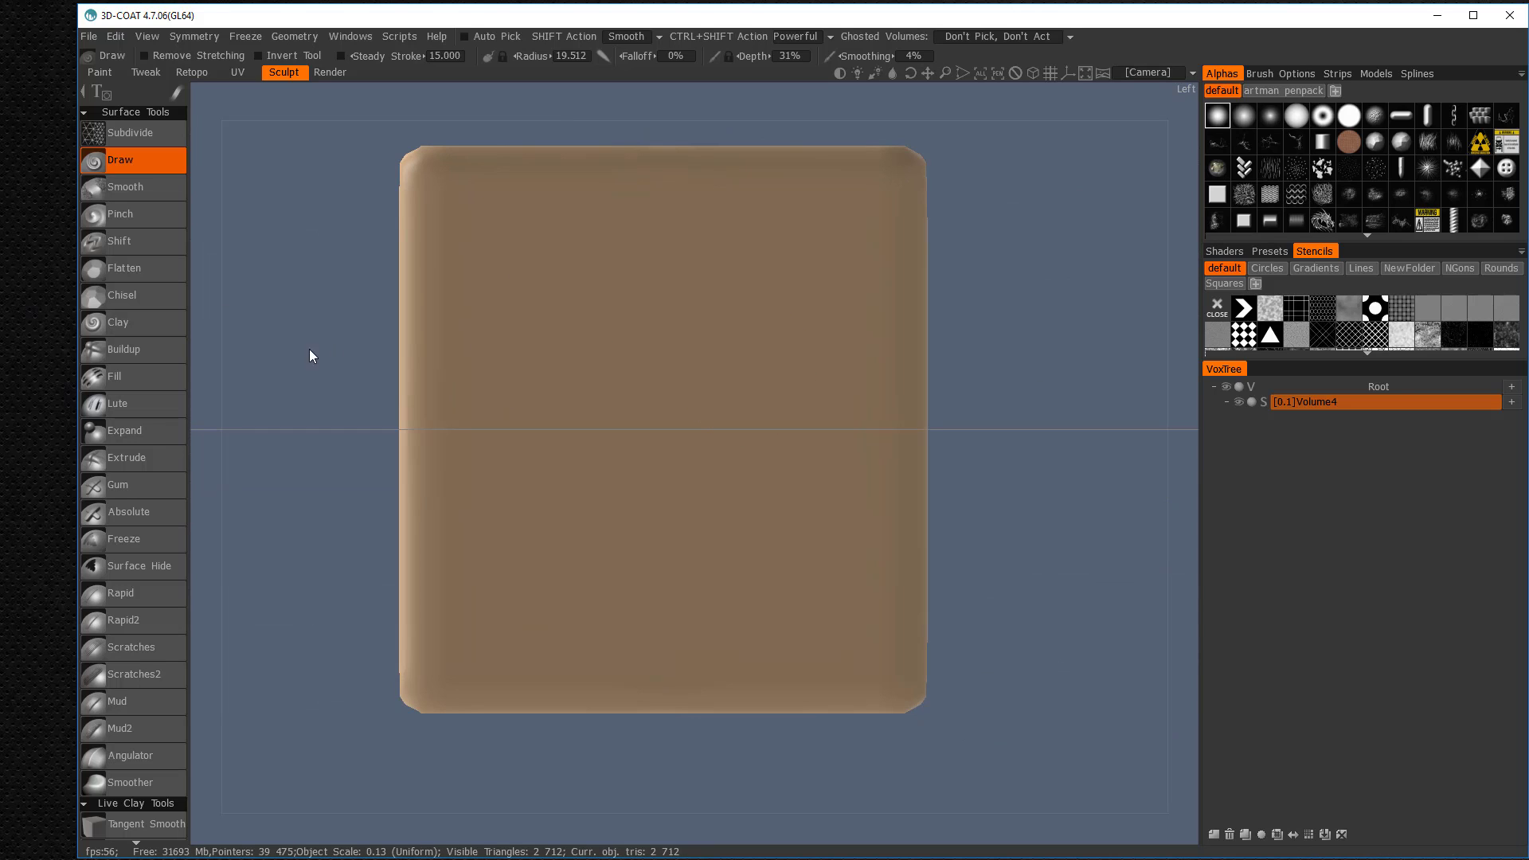
# Activate the LiveClay brush with the wireframe shown and set its radius to about 31.9
pyautogui.scroll(-2, 116, 726)
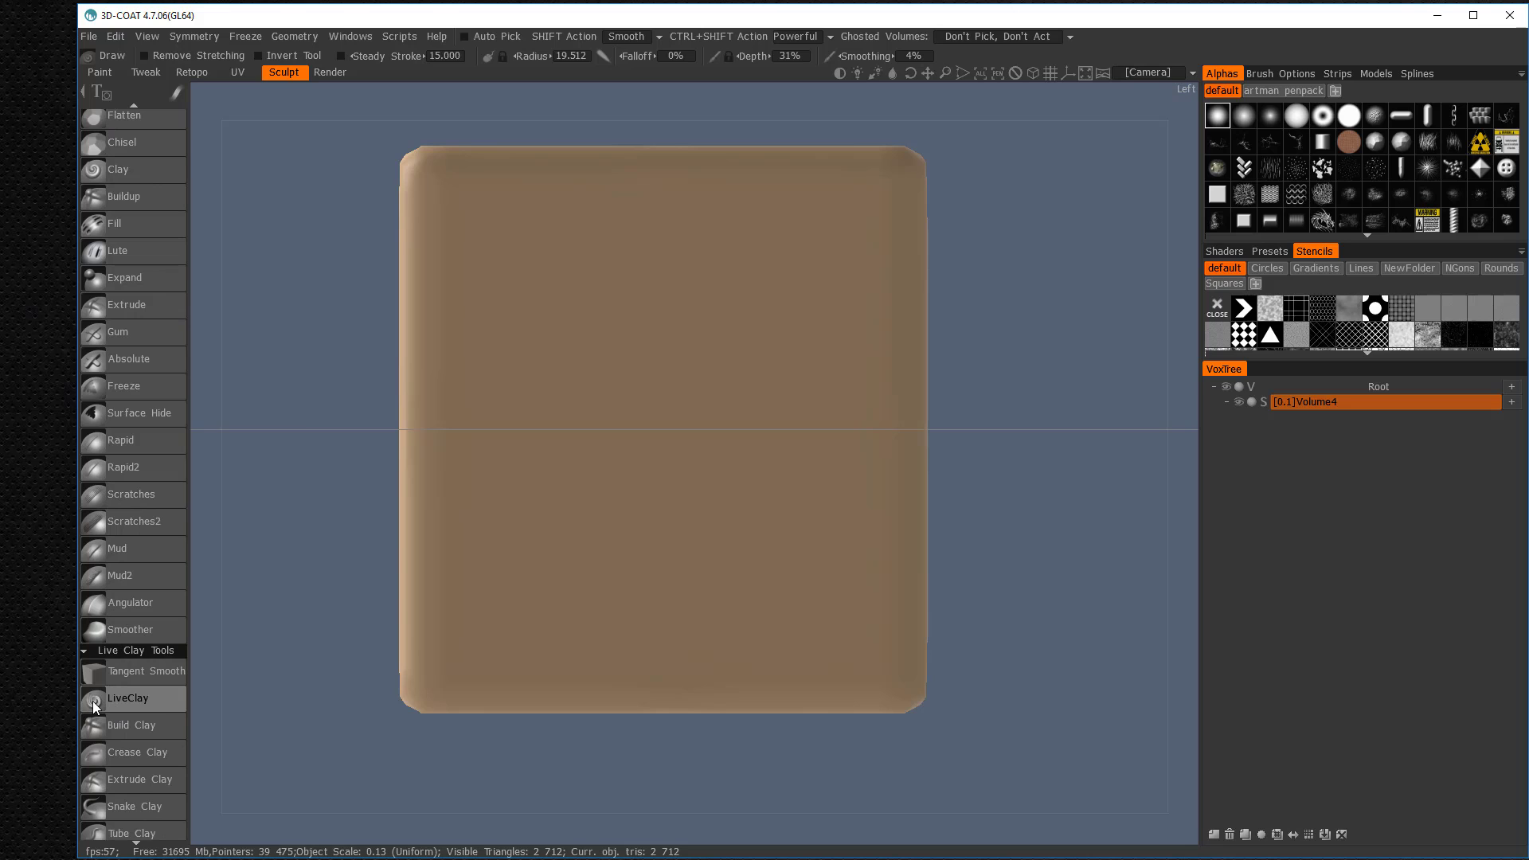
pyautogui.click(91, 699)
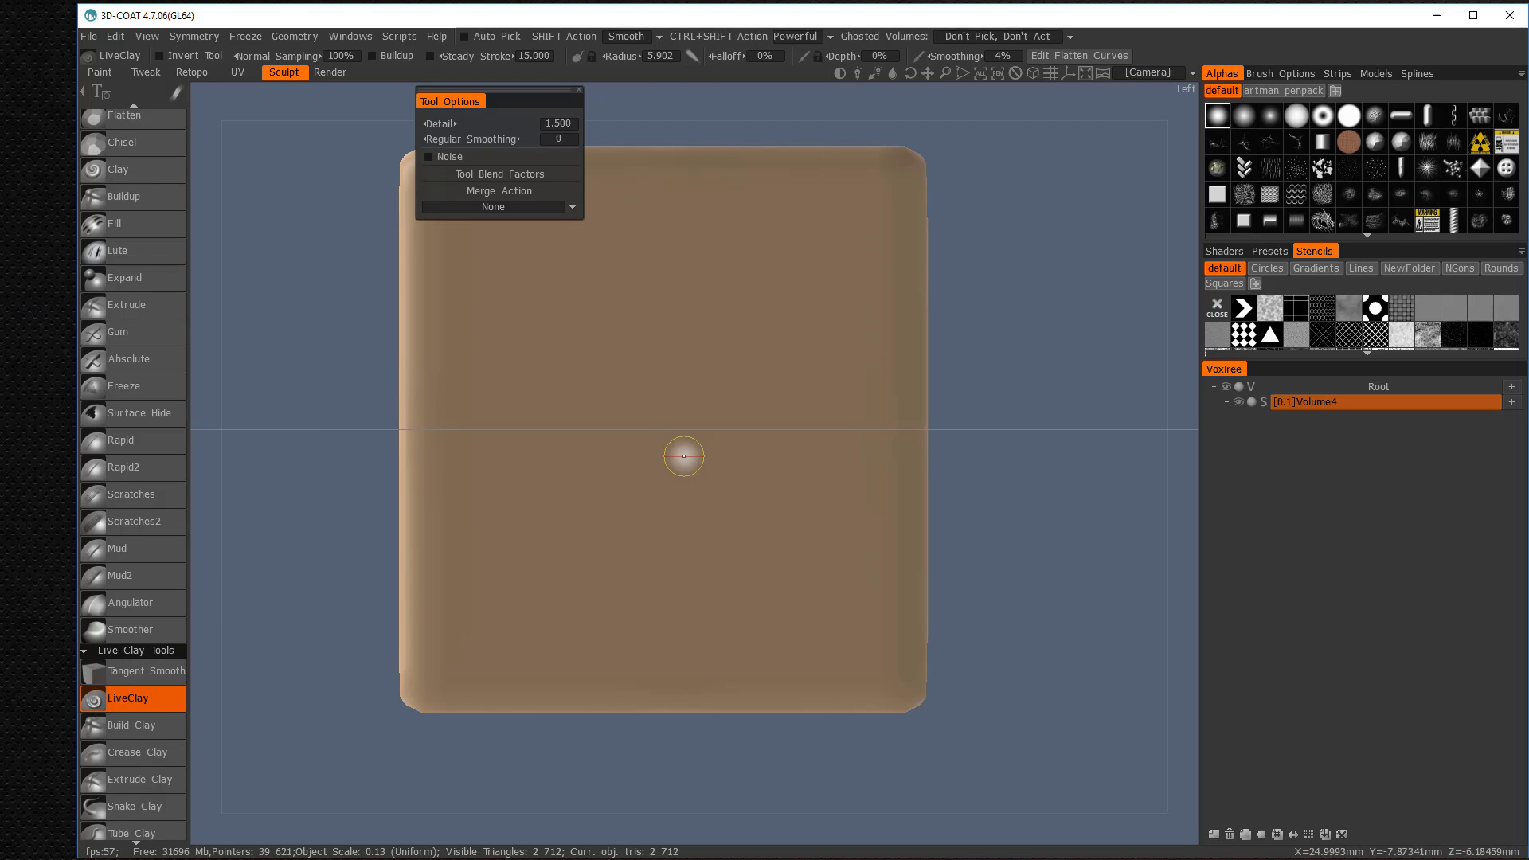
pyautogui.press('w')
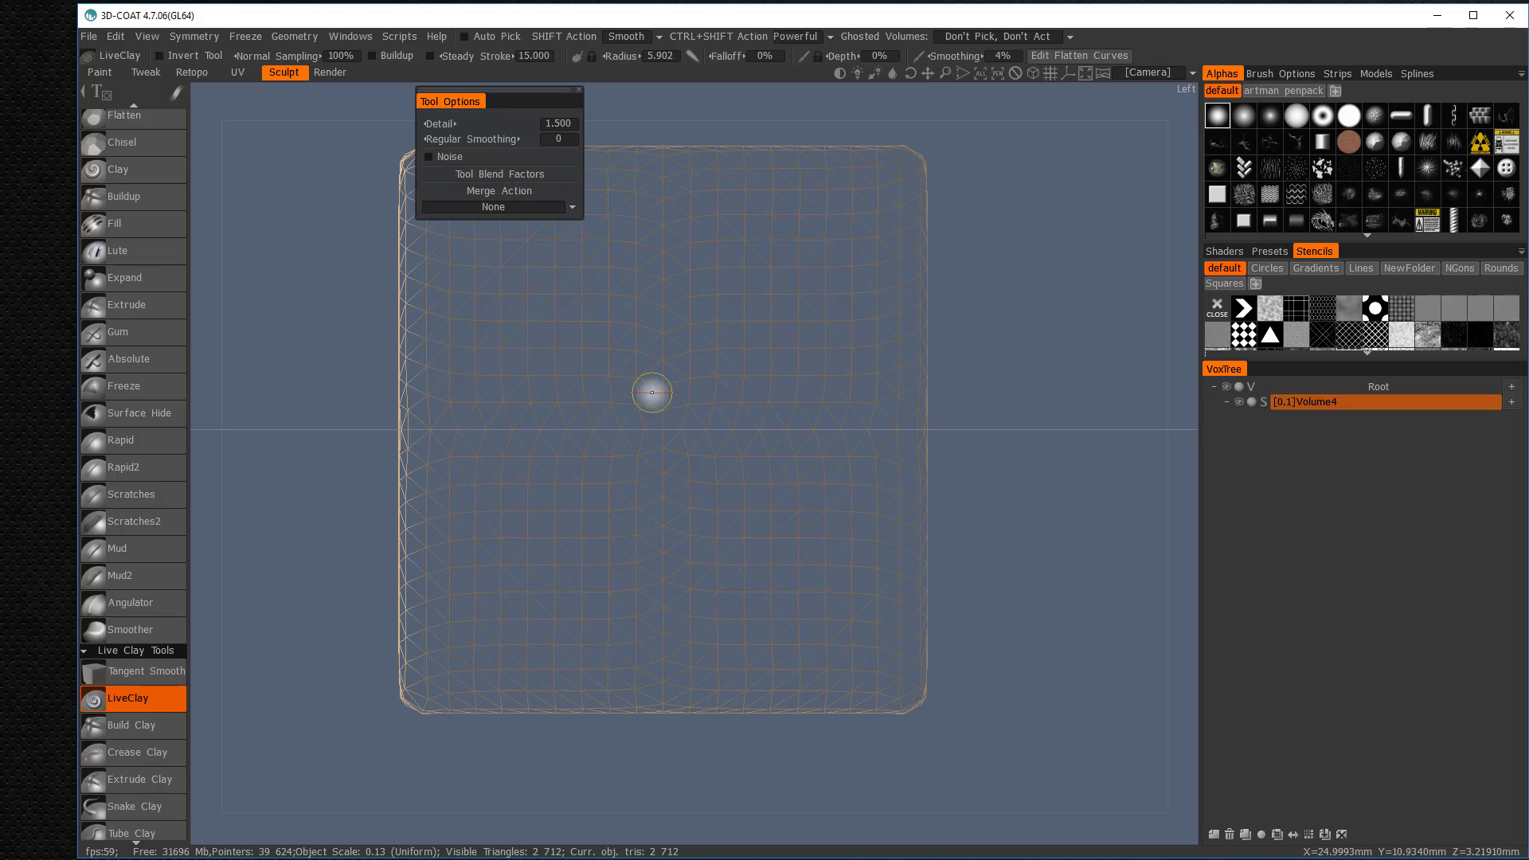
pyautogui.moveTo(651, 393)
pyautogui.mouseDown(button='right')
pyautogui.moveTo(693, 430)
pyautogui.moveTo(778, 435)
pyautogui.moveTo(775, 395)
pyautogui.mouseUp(button='right')
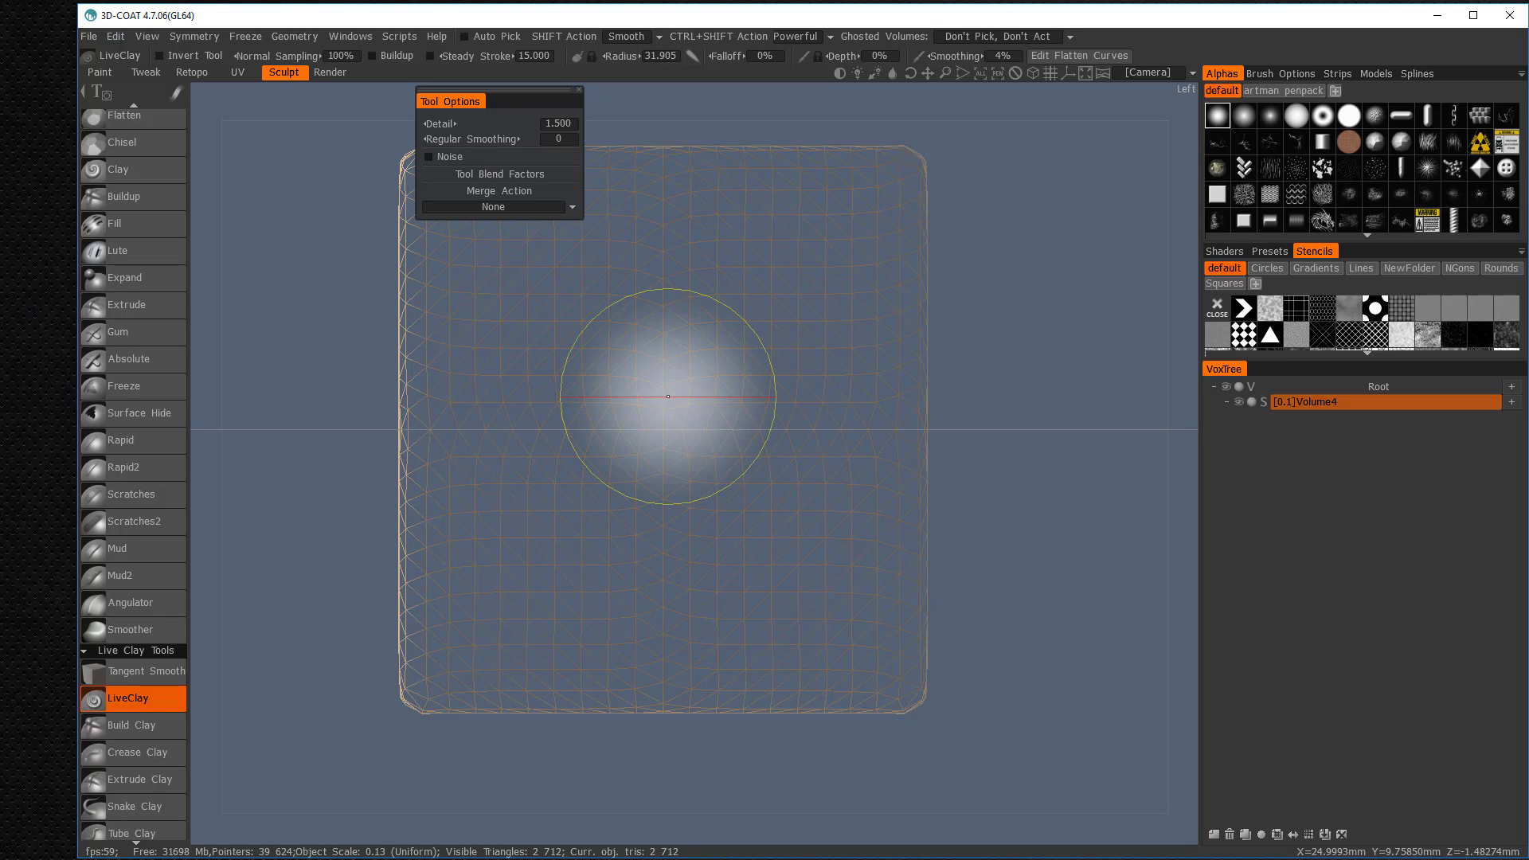
# Try a LiveClay depth of 50% and return it to 0%
pyautogui.moveTo(668, 342); pyautogui.dragTo(672, 414, button='right')
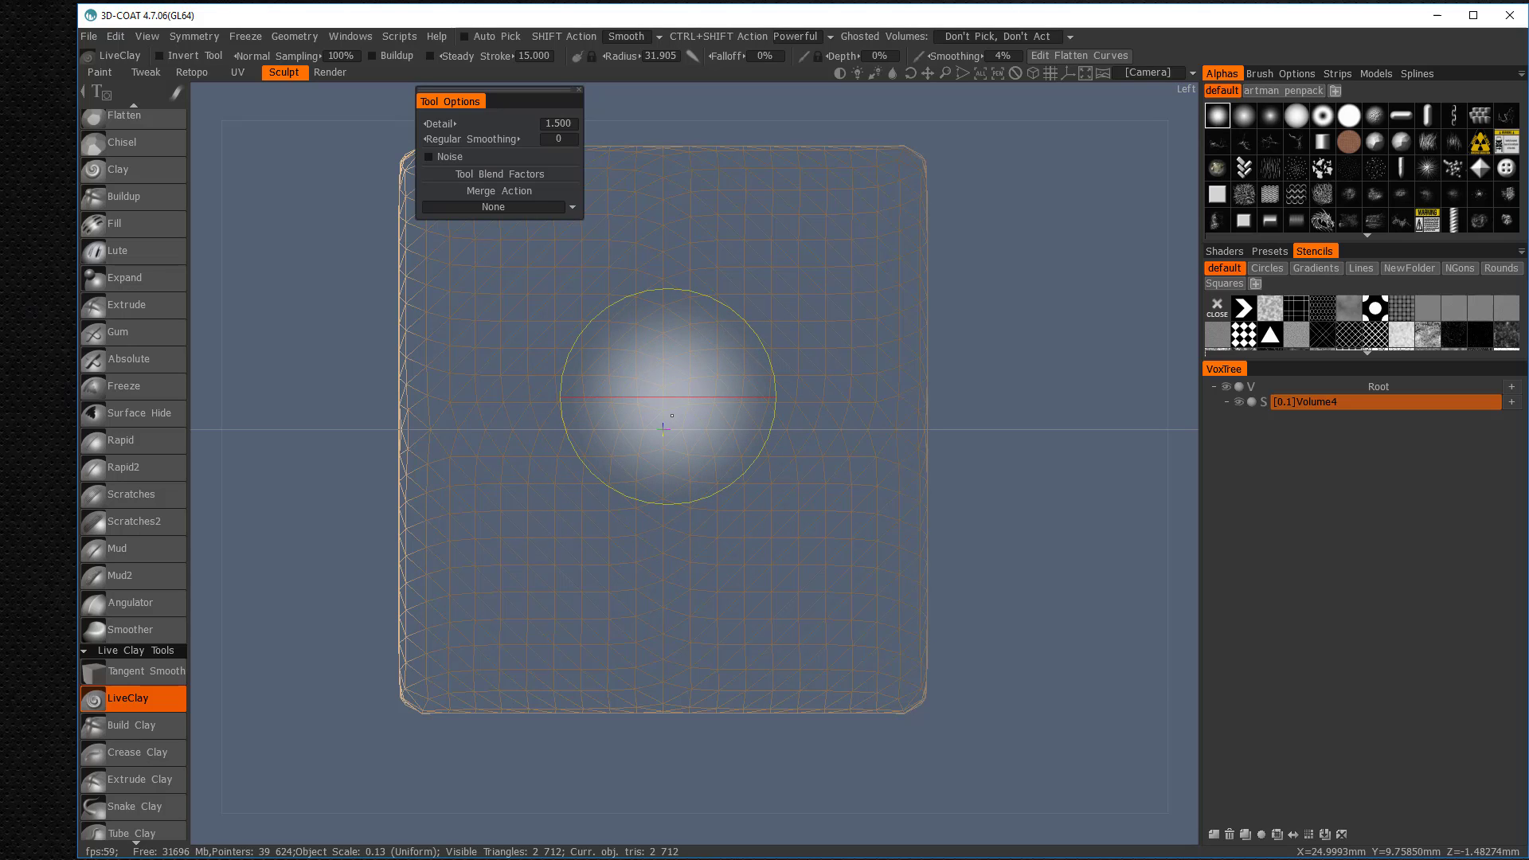
pyautogui.moveTo(659, 309); pyautogui.dragTo(650, 351, button='right')
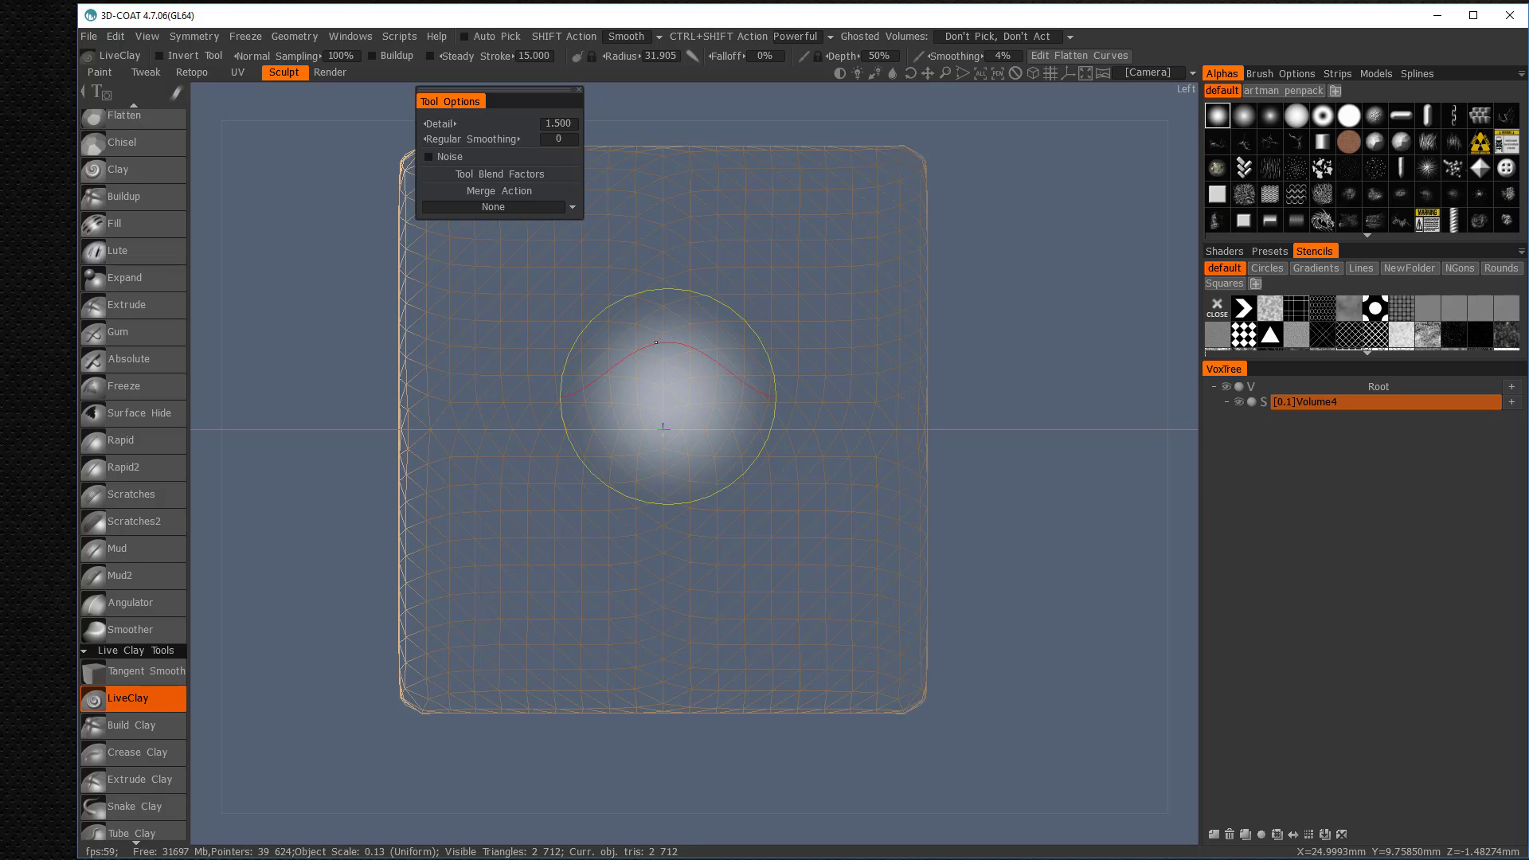
pyautogui.moveTo(656, 342); pyautogui.dragTo(656, 422, button='right')
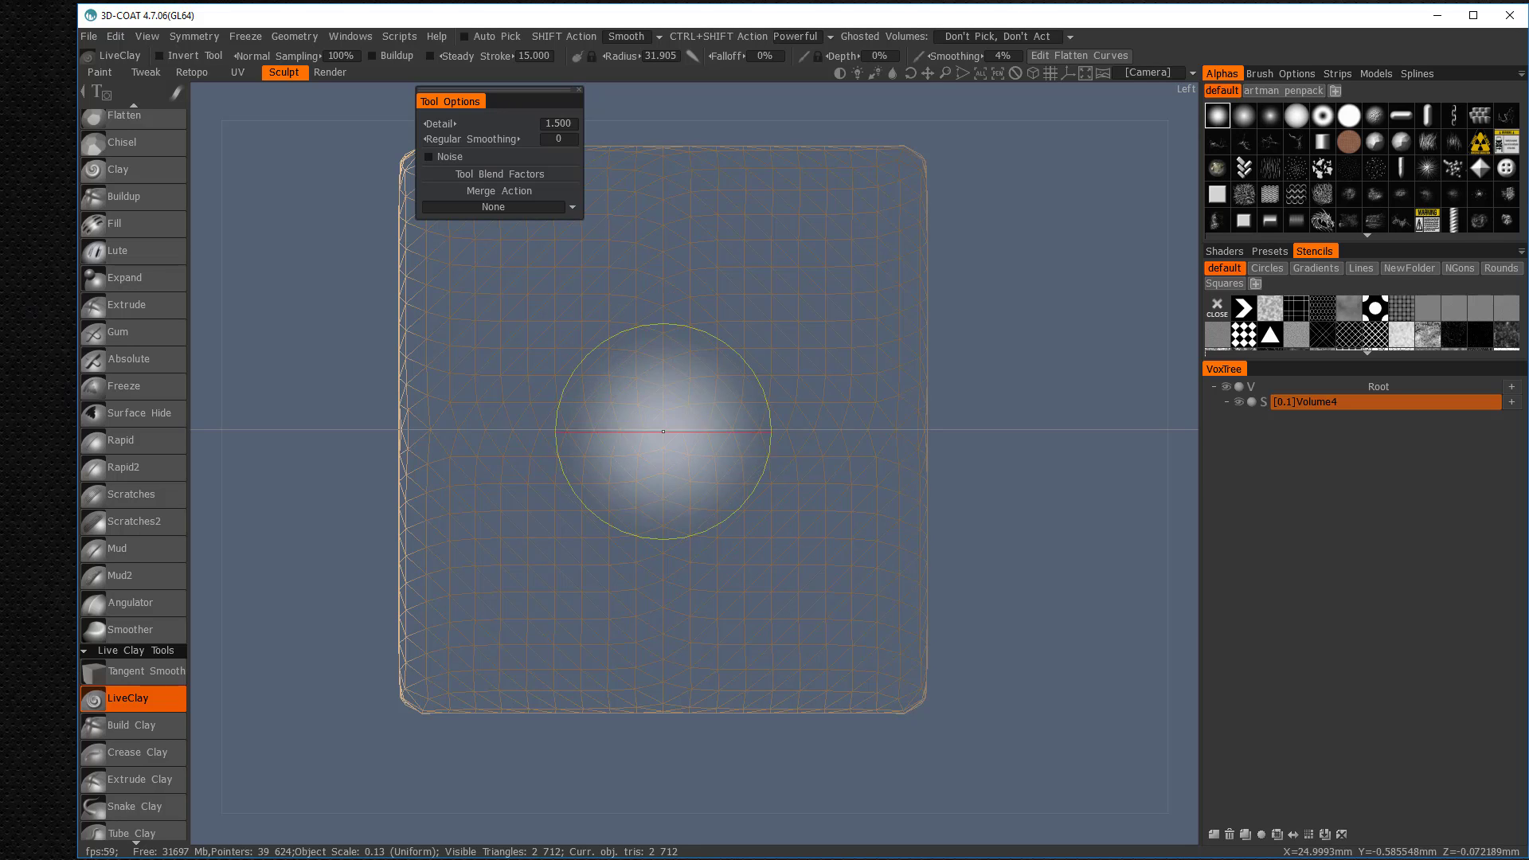
# Refine the mesh in the middle of the slab's face with LiveClay strokes, reducing the brush radius to about 15, 13.3 and 7.1
pyautogui.moveTo(691, 402)
pyautogui.mouseDown()
pyautogui.moveTo(662, 385)
pyautogui.moveTo(624, 406)
pyautogui.moveTo(655, 423)
pyautogui.moveTo(607, 433)
pyautogui.moveTo(614, 355)
pyautogui.moveTo(672, 413)
pyautogui.mouseUp()
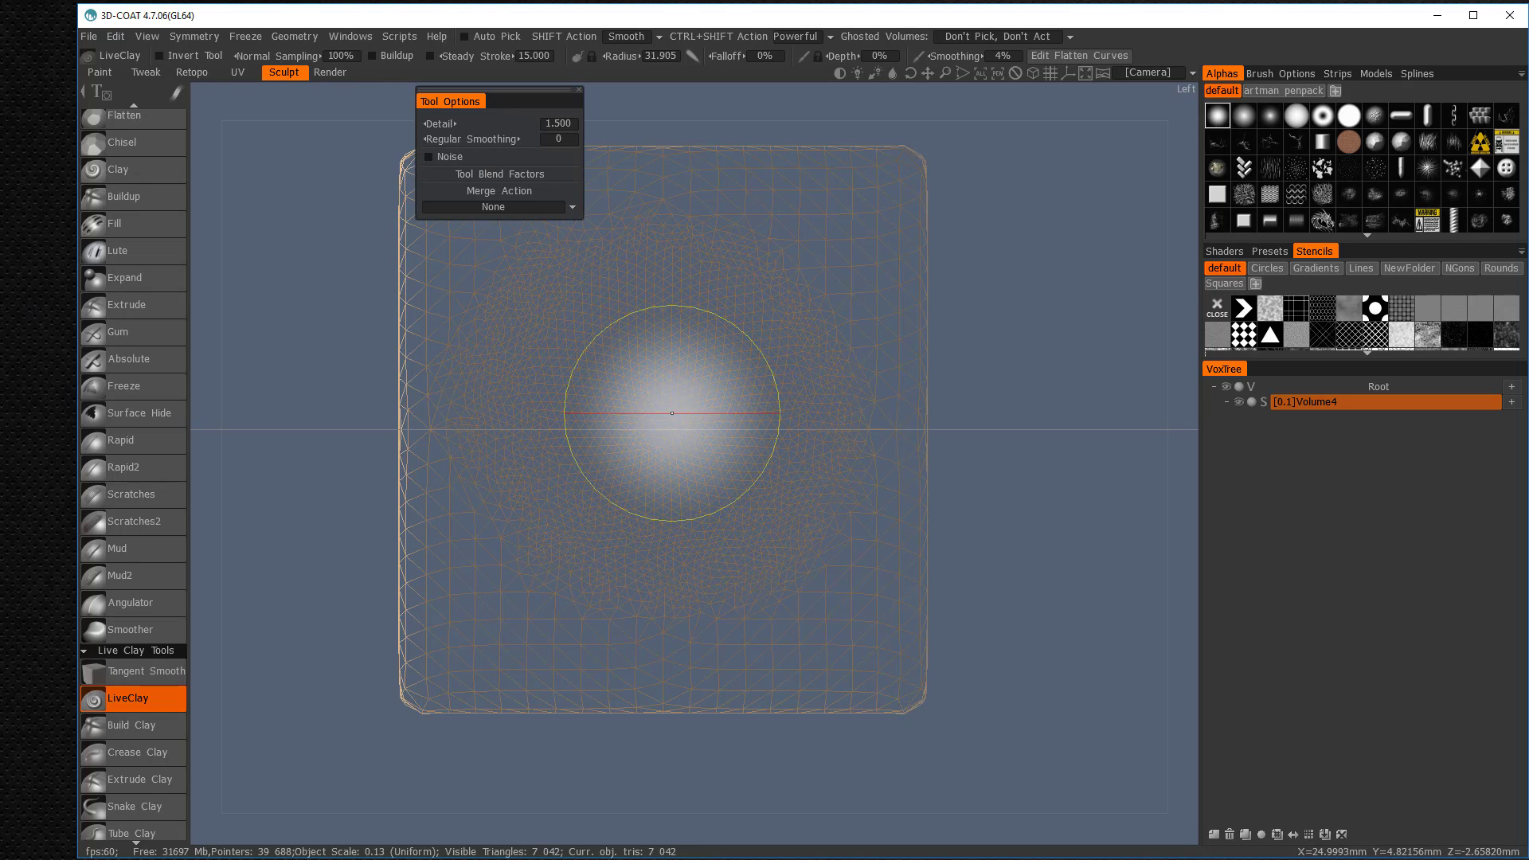
pyautogui.moveTo(672, 413); pyautogui.dragTo(670, 405, button='right')
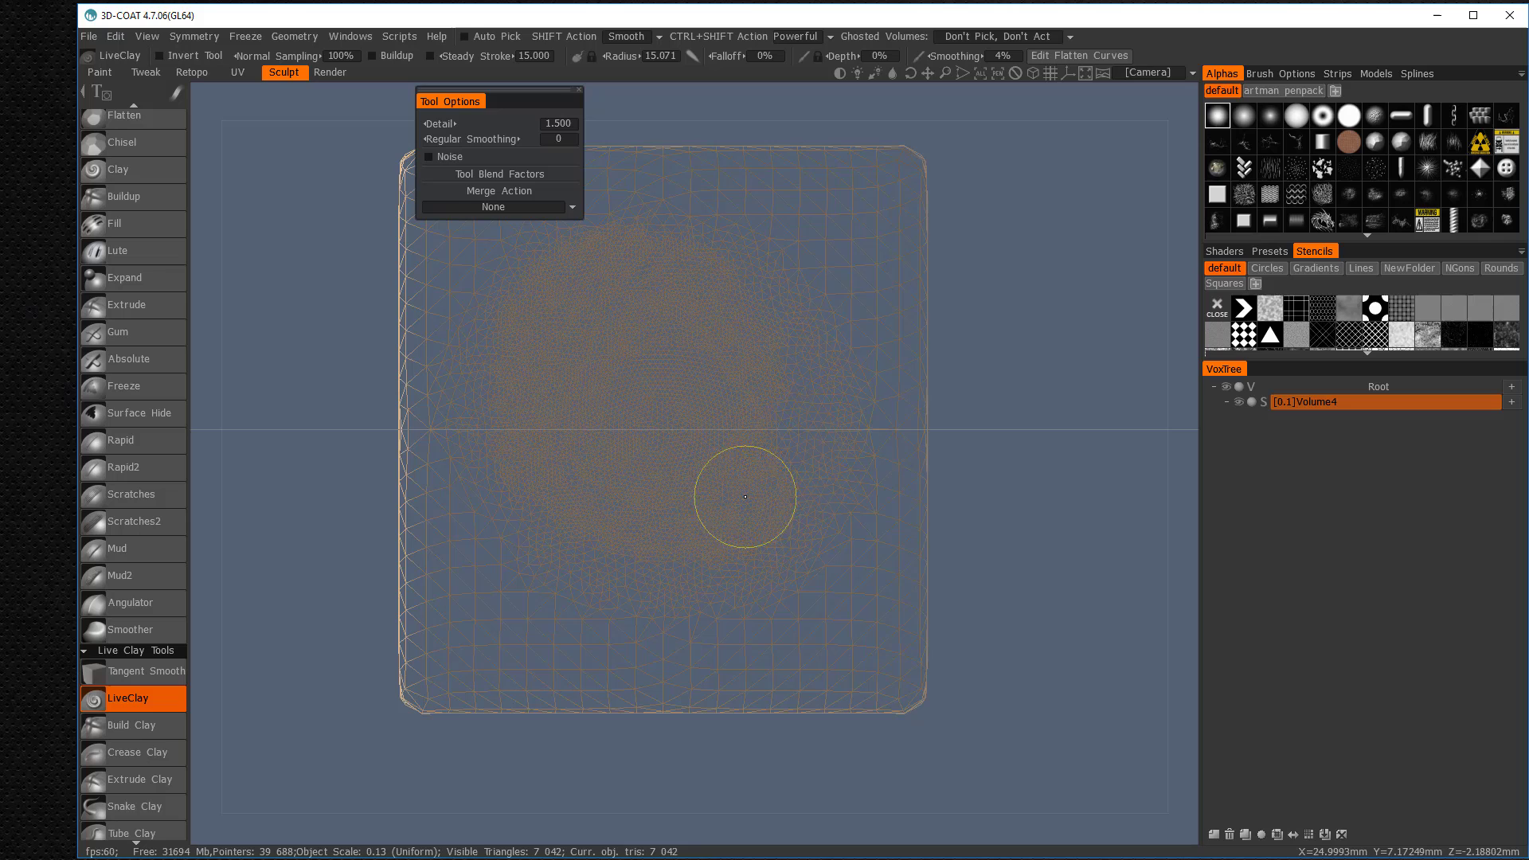
pyautogui.moveTo(703, 440); pyautogui.dragTo(645, 396)
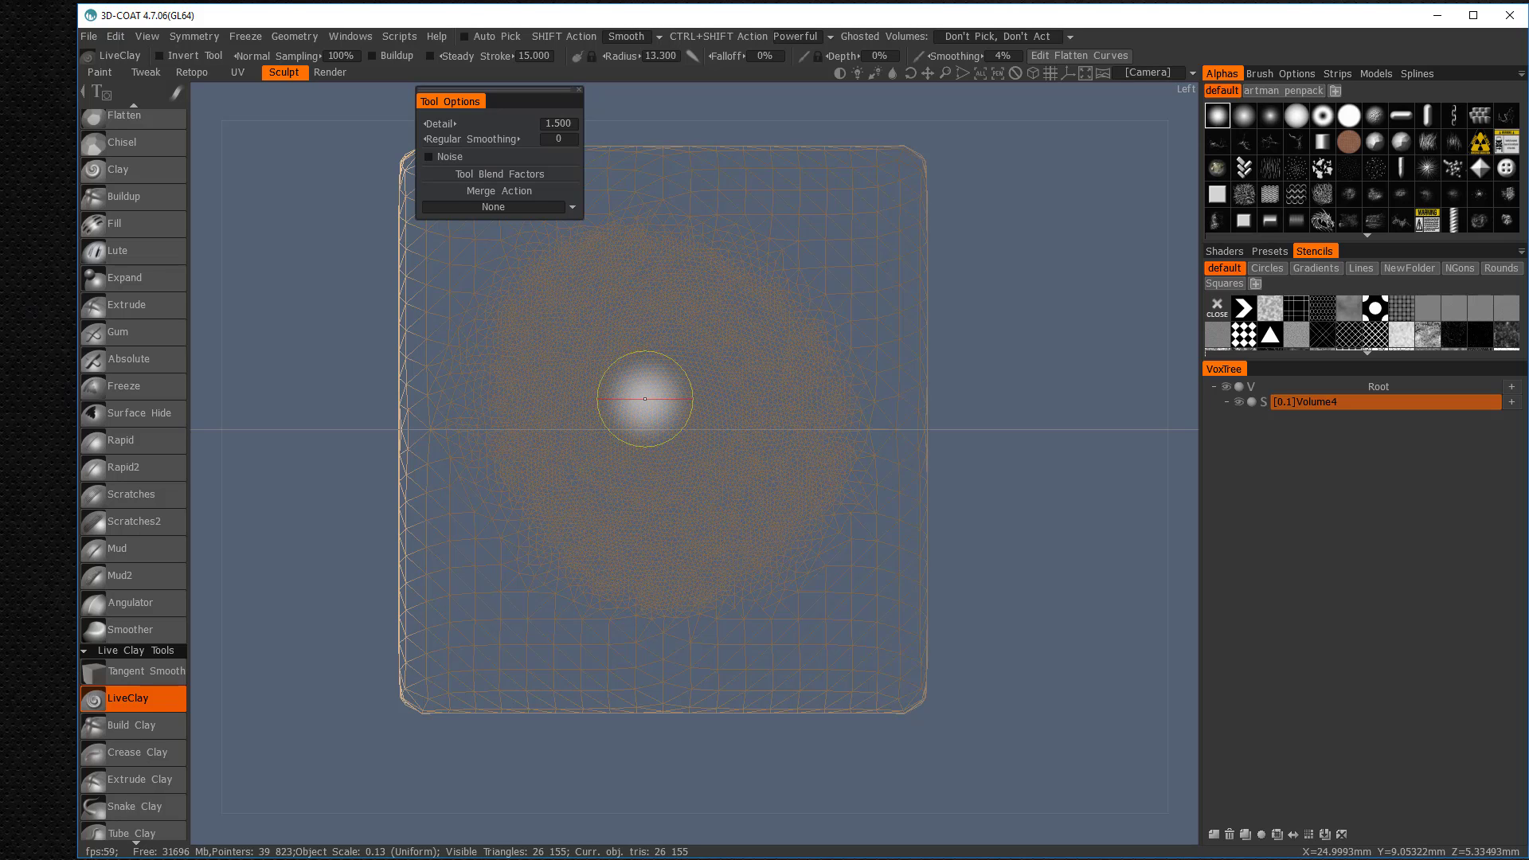
pyautogui.moveTo(644, 398); pyautogui.dragTo(645, 398, button='right')
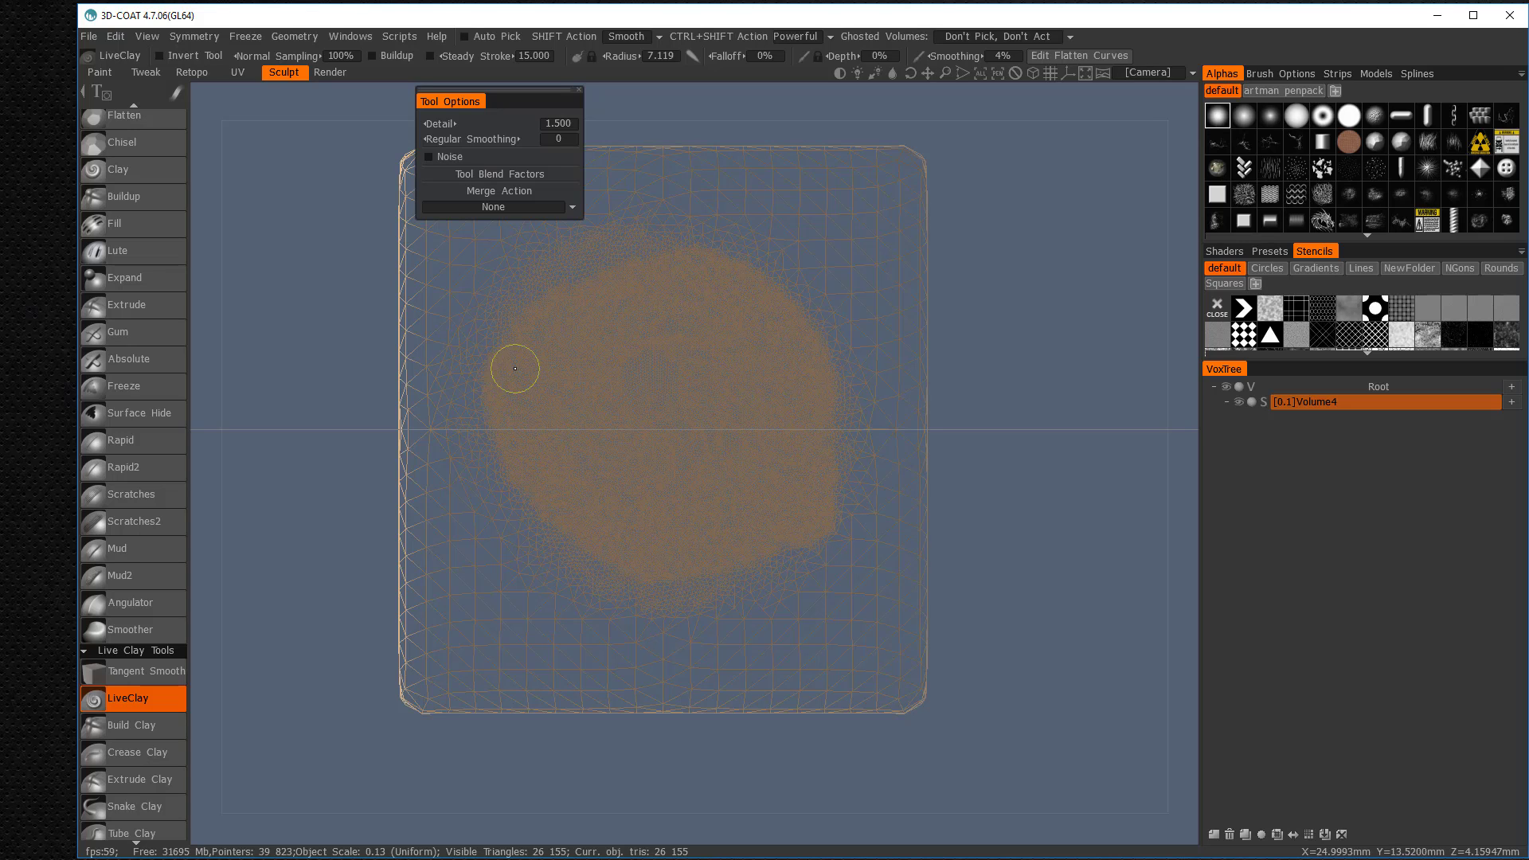
pyautogui.moveTo(516, 368)
pyautogui.mouseDown()
pyautogui.moveTo(519, 338)
pyautogui.moveTo(873, 369)
pyautogui.moveTo(656, 425)
pyautogui.mouseUp()
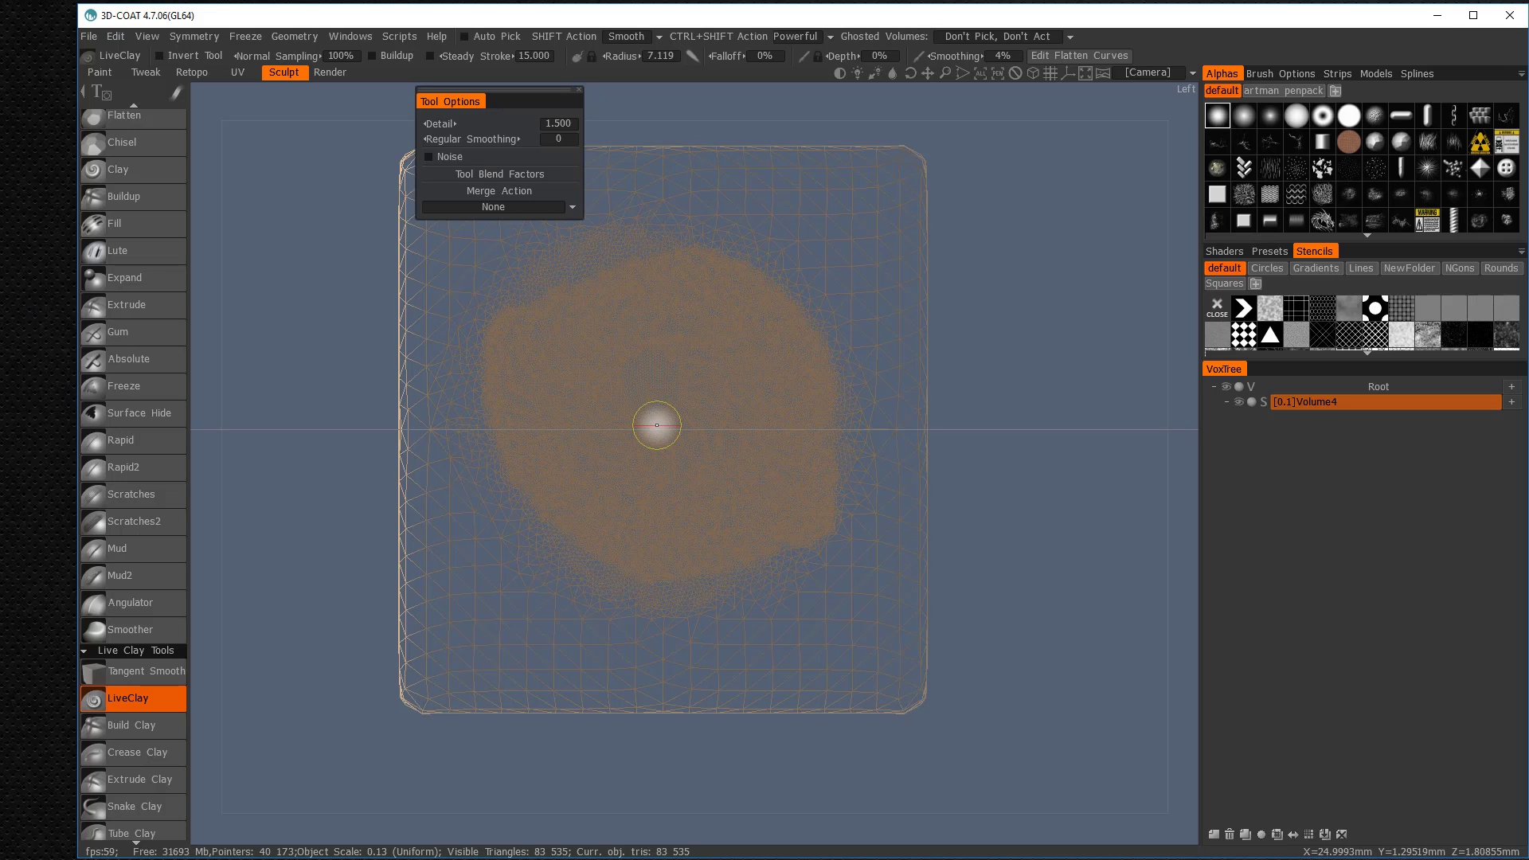
# Examine the refined face in shaded display and return to the wireframe
pyautogui.press('w')
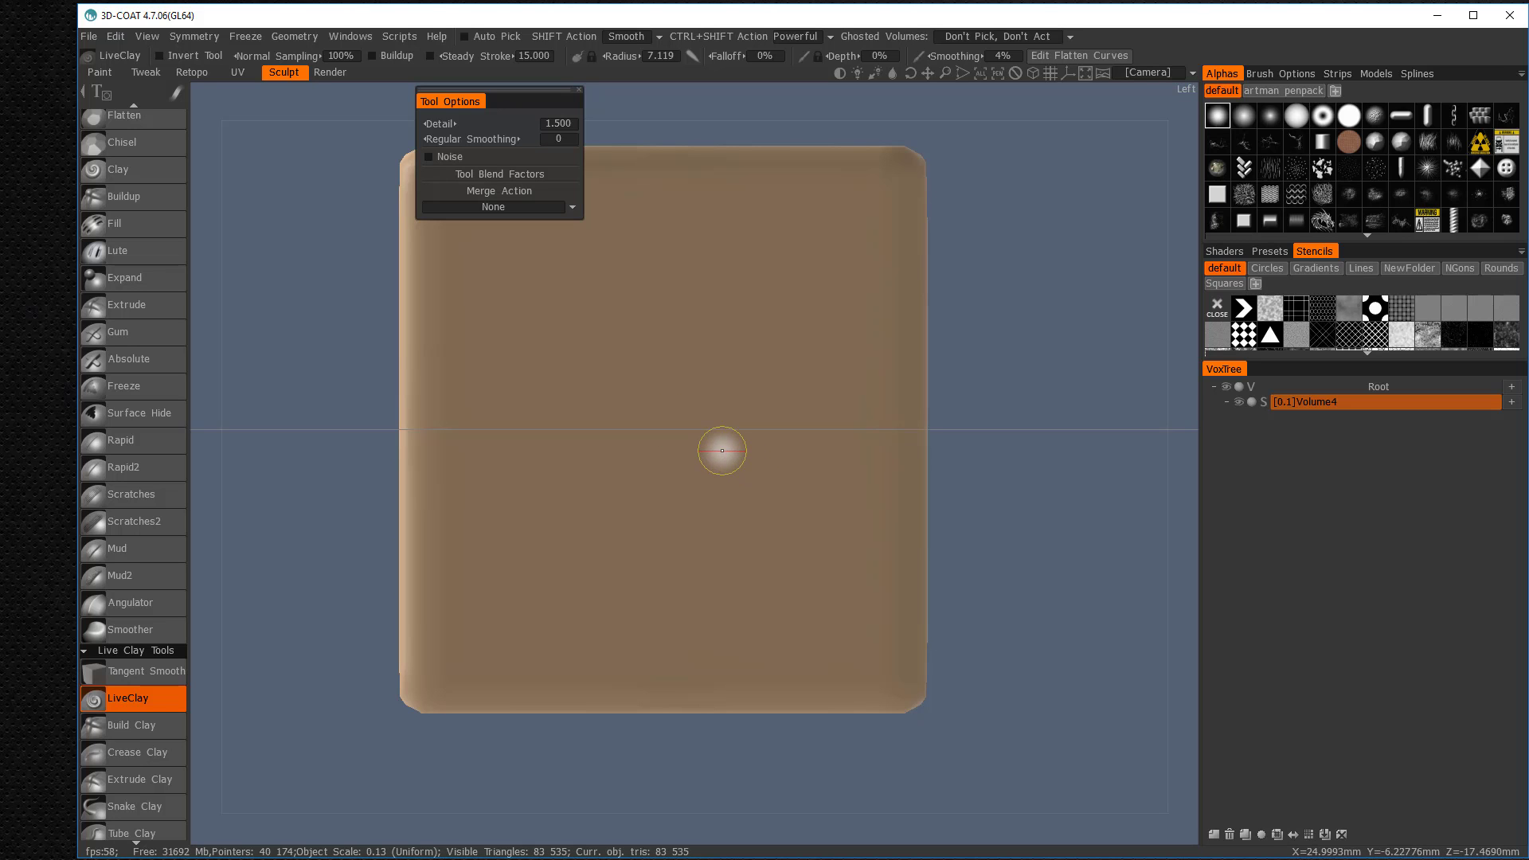
pyautogui.keyDown('alt'); pyautogui.moveTo(671, 412); pyautogui.dragTo(915, 428); pyautogui.keyUp('alt')
pyautogui.moveTo(915, 430); pyautogui.dragTo(651, 405, button='middle')
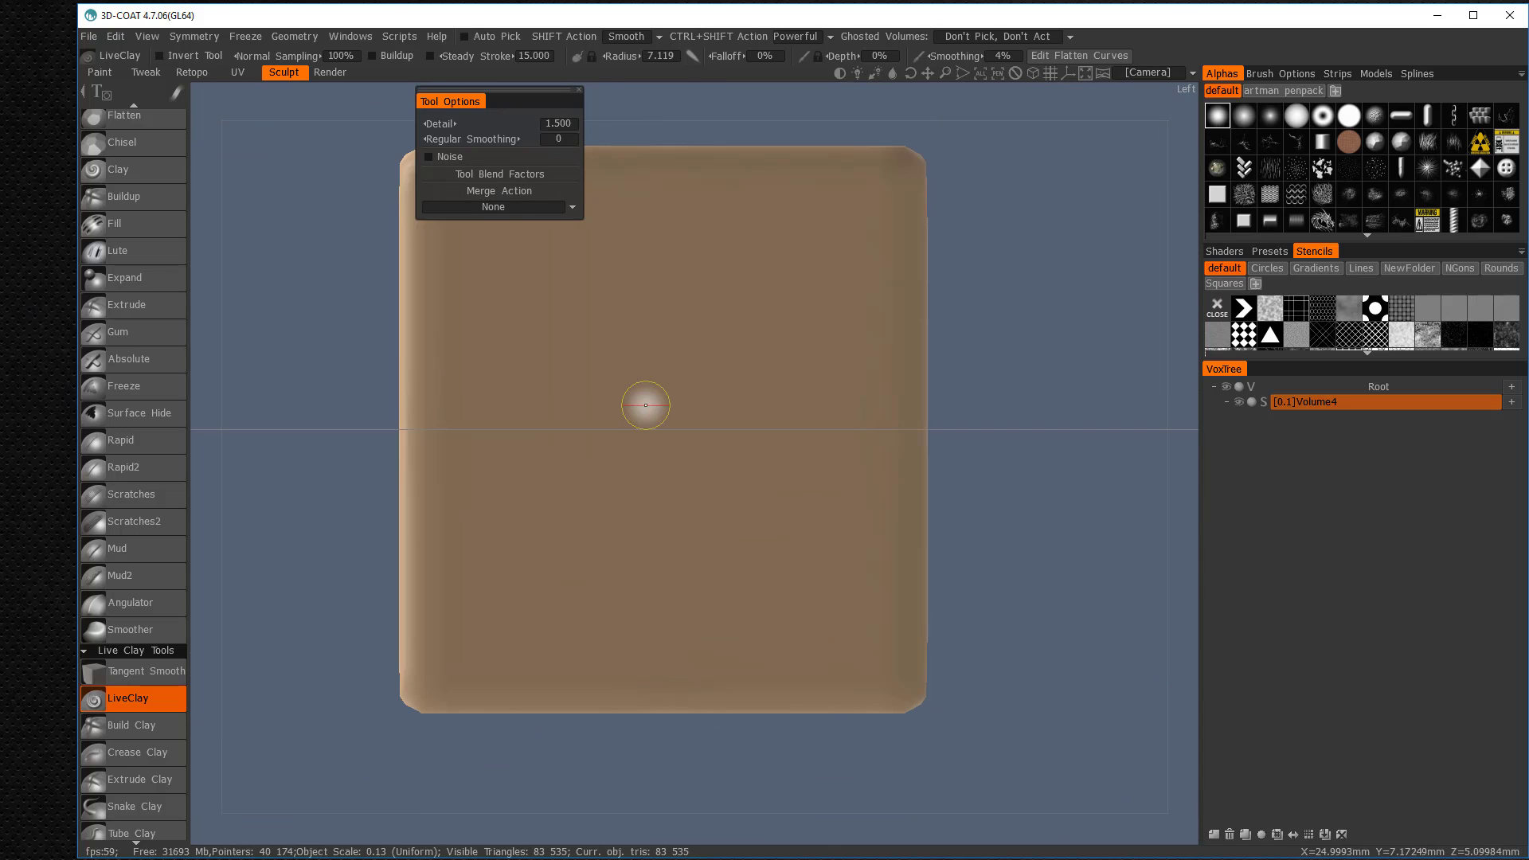
pyautogui.press('w')
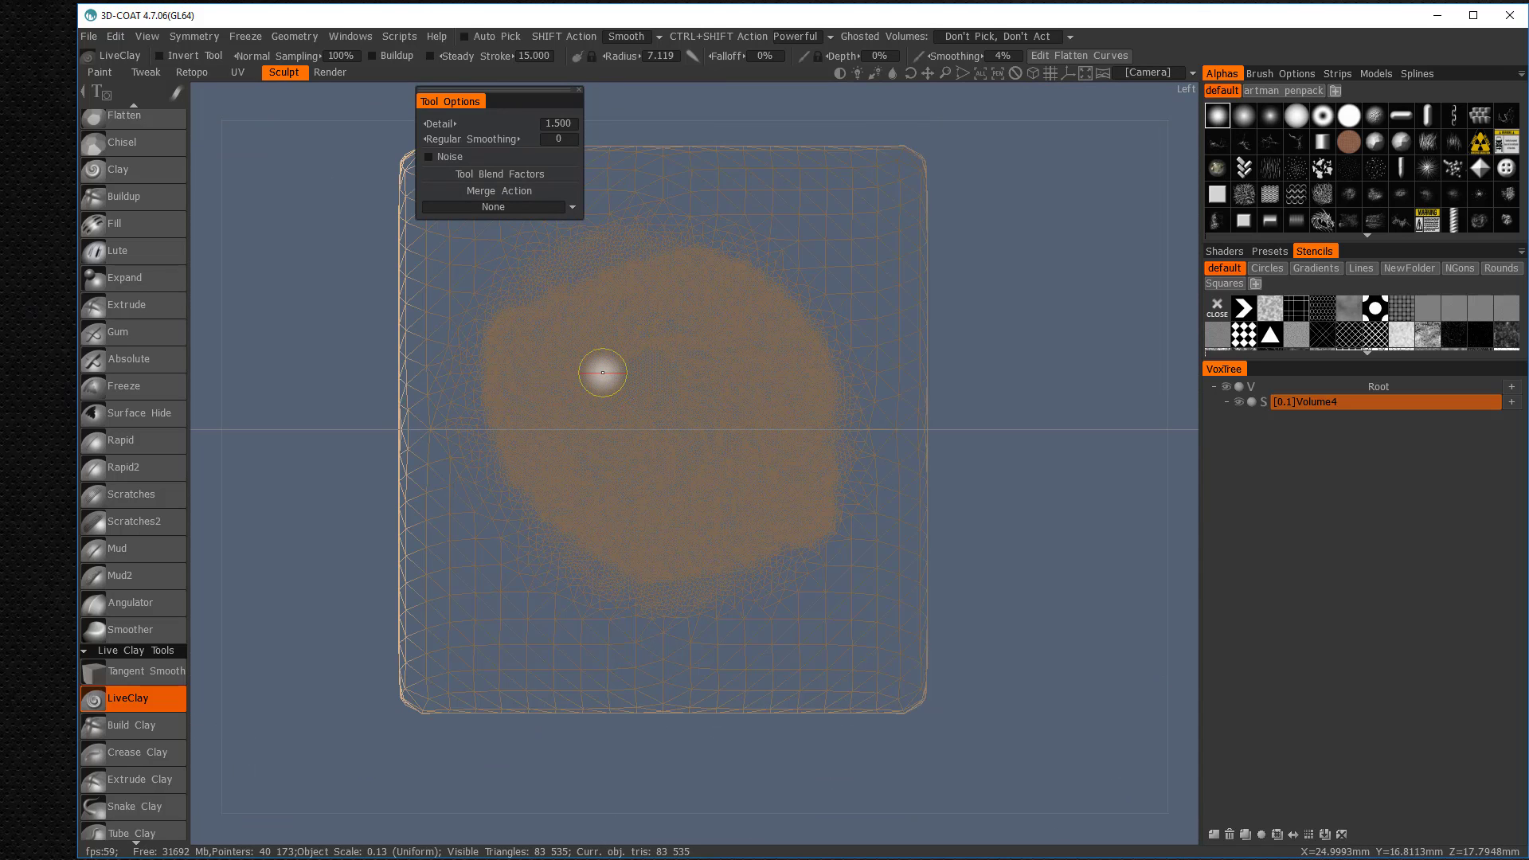
# Extrude a circle about 67 mm across within the refined mesh area, using the surface Extrude tool at 50% depth
pyautogui.click(91, 310)
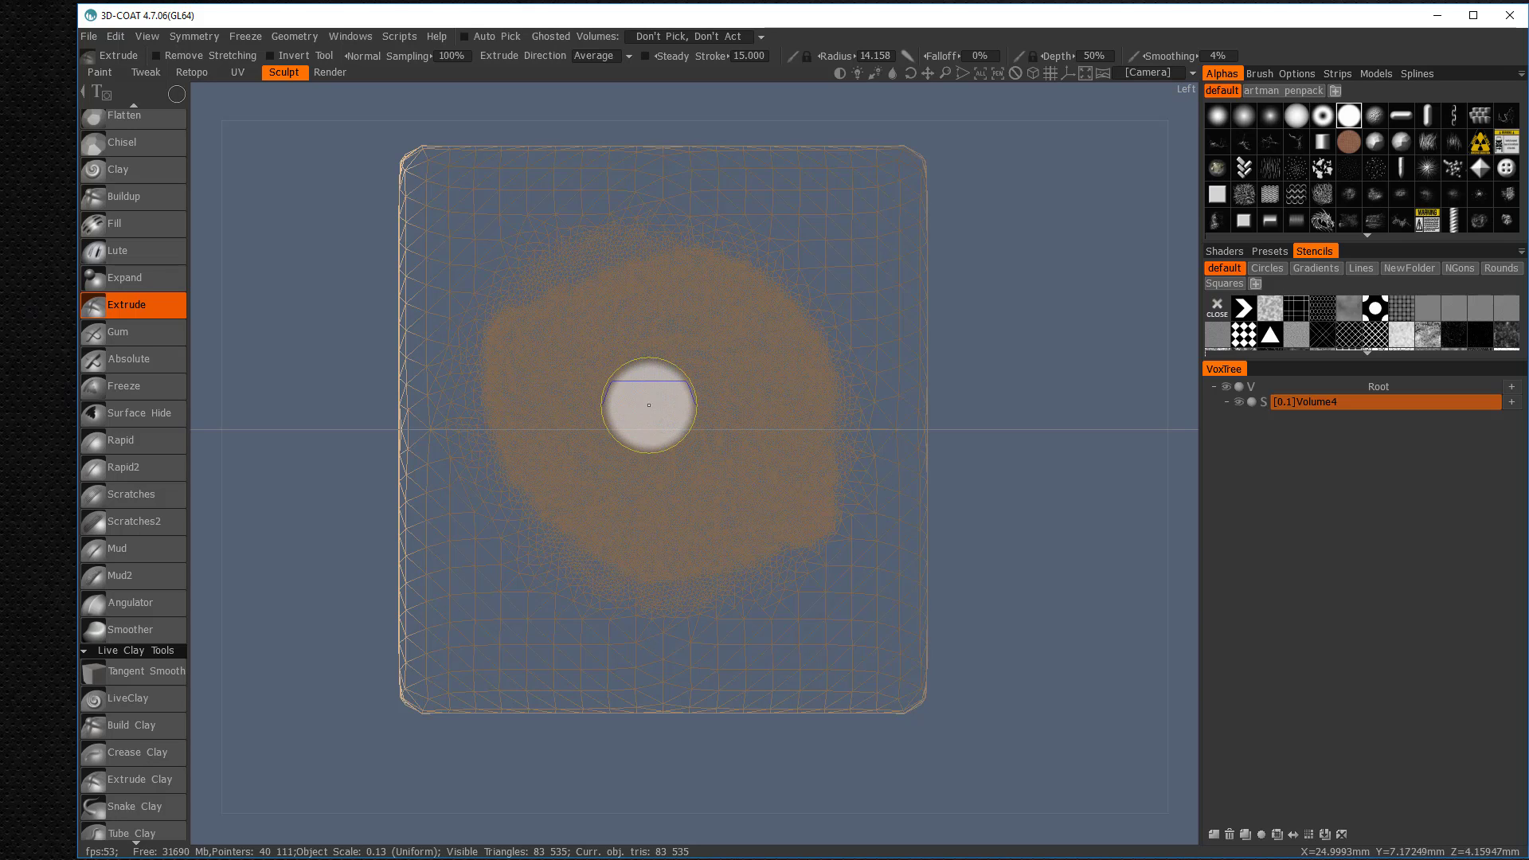
pyautogui.moveTo(607, 341); pyautogui.dragTo(692, 454)
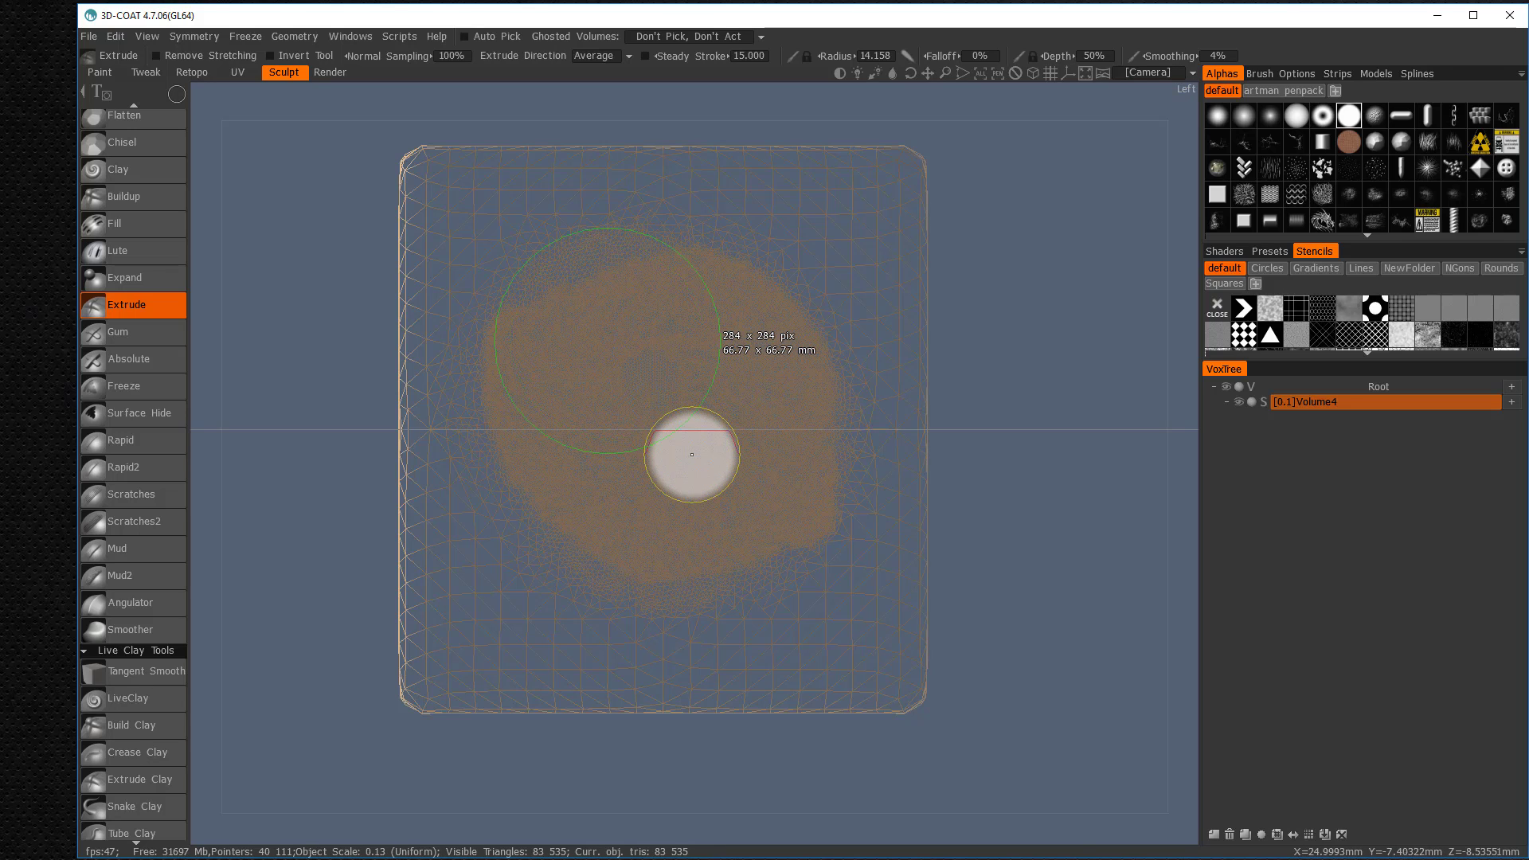
pyautogui.moveTo(692, 453); pyautogui.dragTo(751, 529)
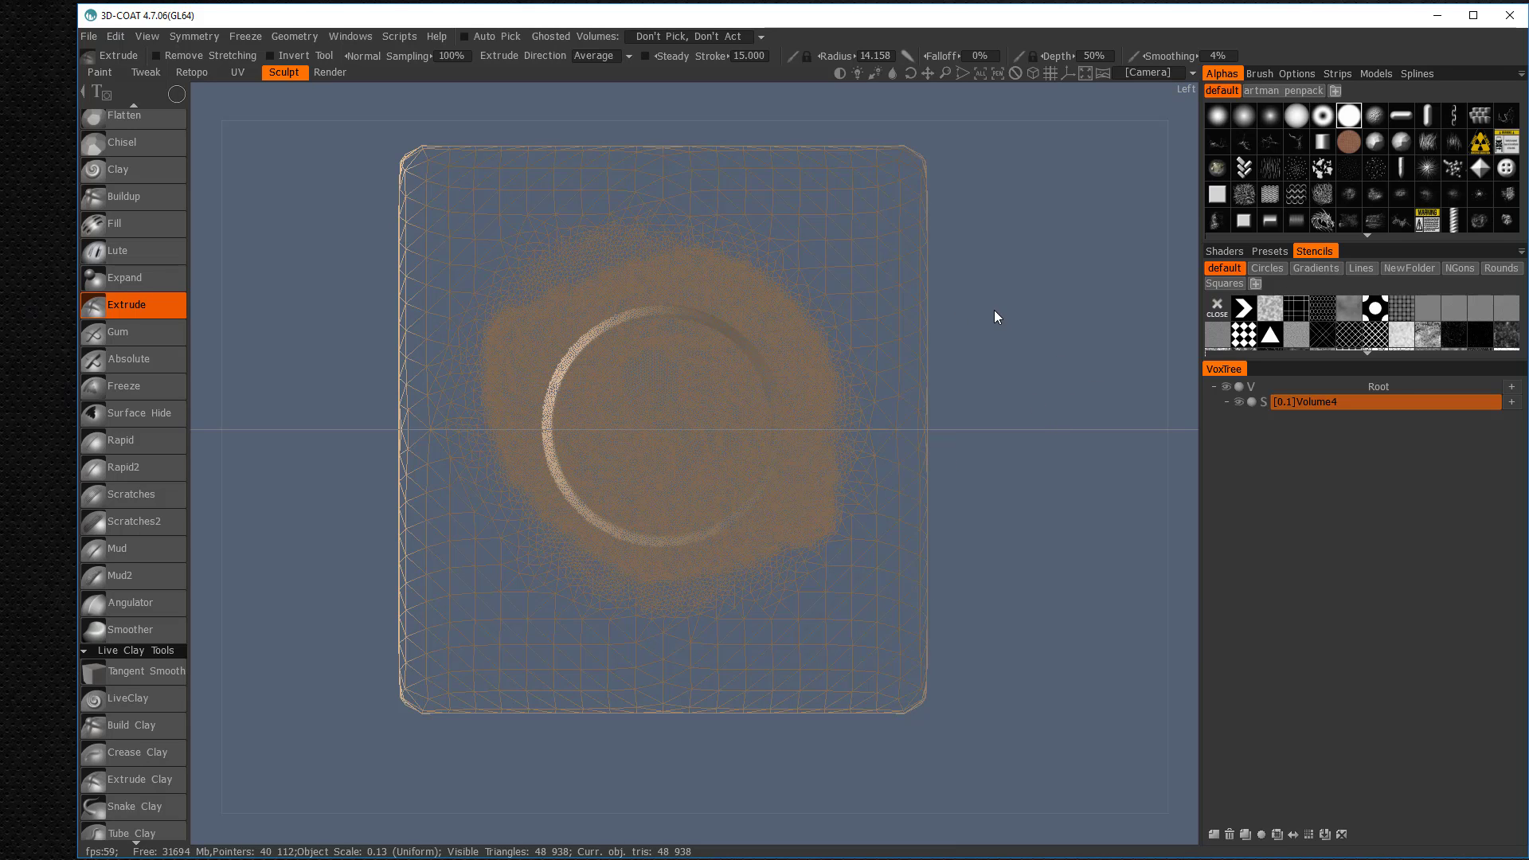
# Inspect the extruded disc and the surrounding mesh in shaded and wireframe display from several angles
pyautogui.press('w')
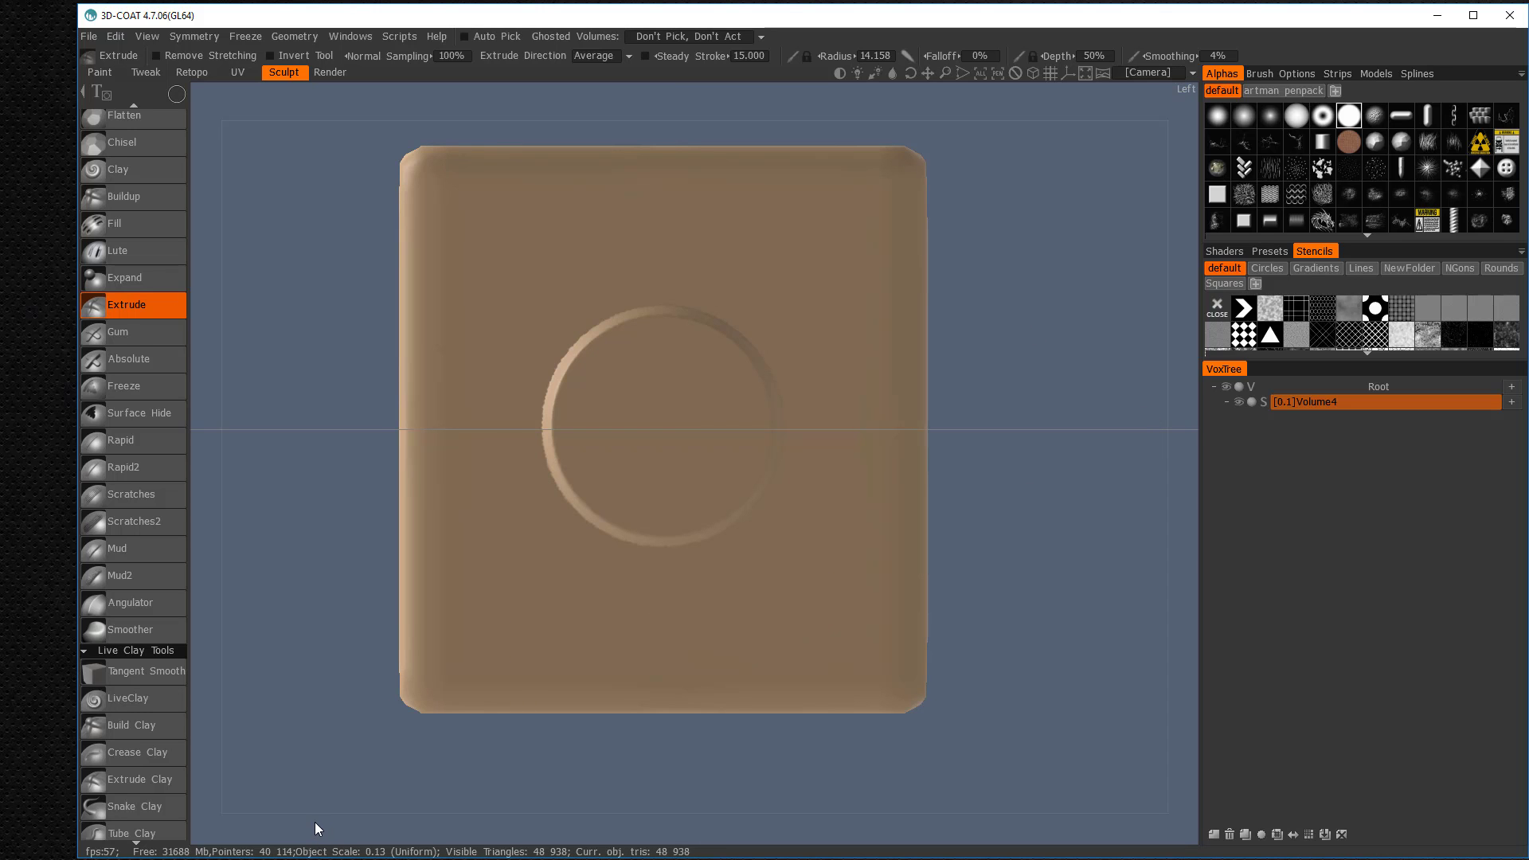
pyautogui.moveTo(318, 825)
pyautogui.mouseDown()
pyautogui.moveTo(401, 829)
pyautogui.moveTo(318, 805)
pyautogui.moveTo(382, 723)
pyautogui.moveTo(492, 749)
pyautogui.moveTo(341, 825)
pyautogui.moveTo(366, 857)
pyautogui.moveTo(414, 859)
pyautogui.moveTo(494, 828)
pyautogui.moveTo(466, 816)
pyautogui.mouseUp()
pyautogui.press('w')
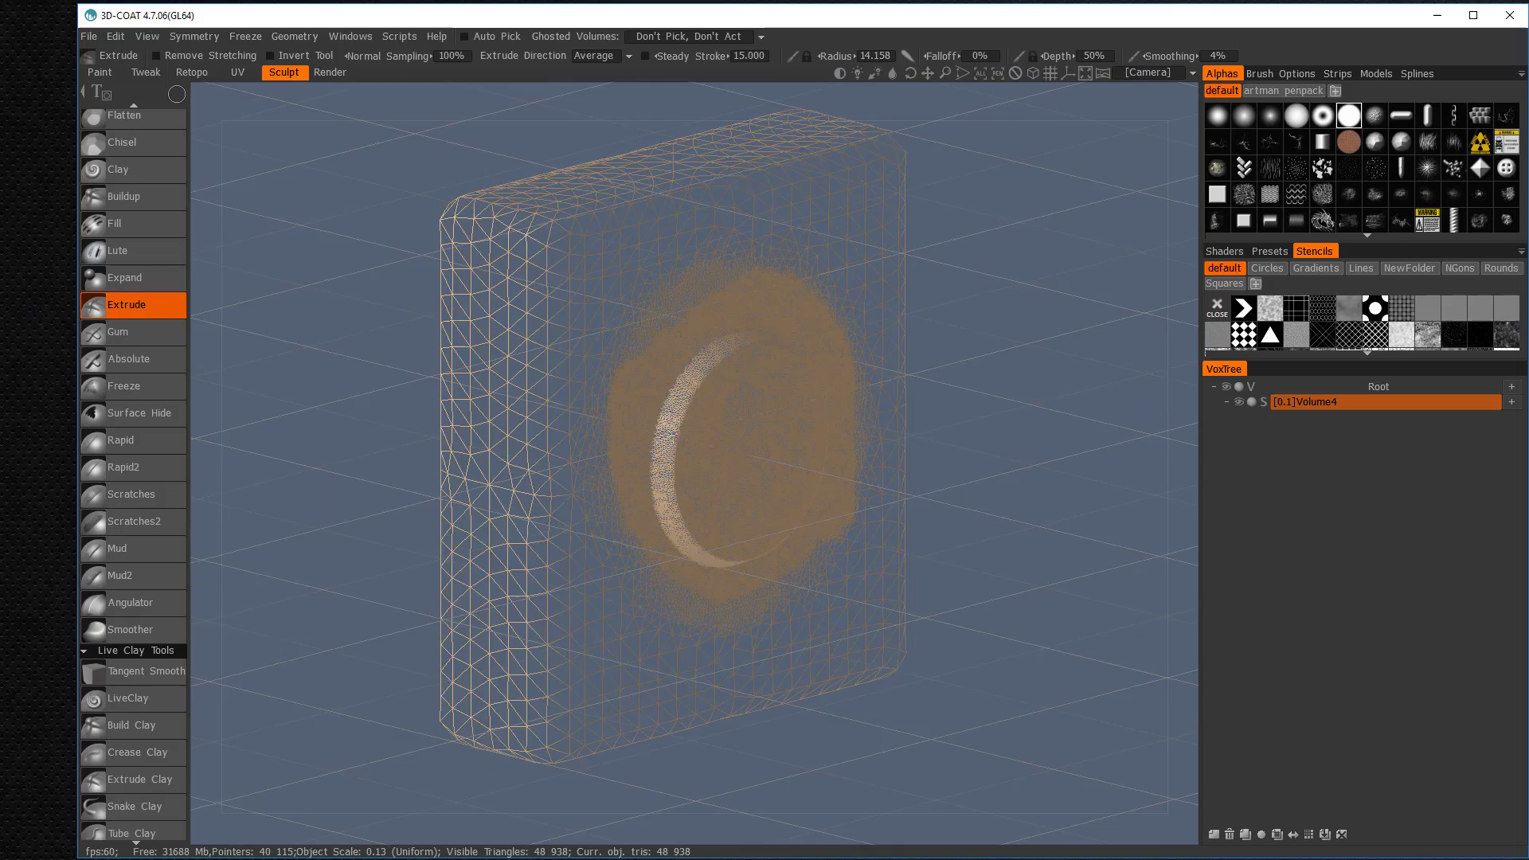
pyautogui.moveTo(446, 721)
pyautogui.mouseDown()
pyautogui.moveTo(447, 202)
pyautogui.moveTo(314, 522)
pyautogui.moveTo(594, 361)
pyautogui.moveTo(652, 274)
pyautogui.moveTo(529, 293)
pyautogui.moveTo(915, 437)
pyautogui.moveTo(942, 403)
pyautogui.moveTo(708, 412)
pyautogui.moveTo(690, 385)
pyautogui.moveTo(686, 250)
pyautogui.moveTo(672, 339)
pyautogui.moveTo(655, 351)
pyautogui.moveTo(518, 362)
pyautogui.moveTo(481, 392)
pyautogui.moveTo(559, 433)
pyautogui.moveTo(1051, 436)
pyautogui.moveTo(1186, 417)
pyautogui.mouseUp()
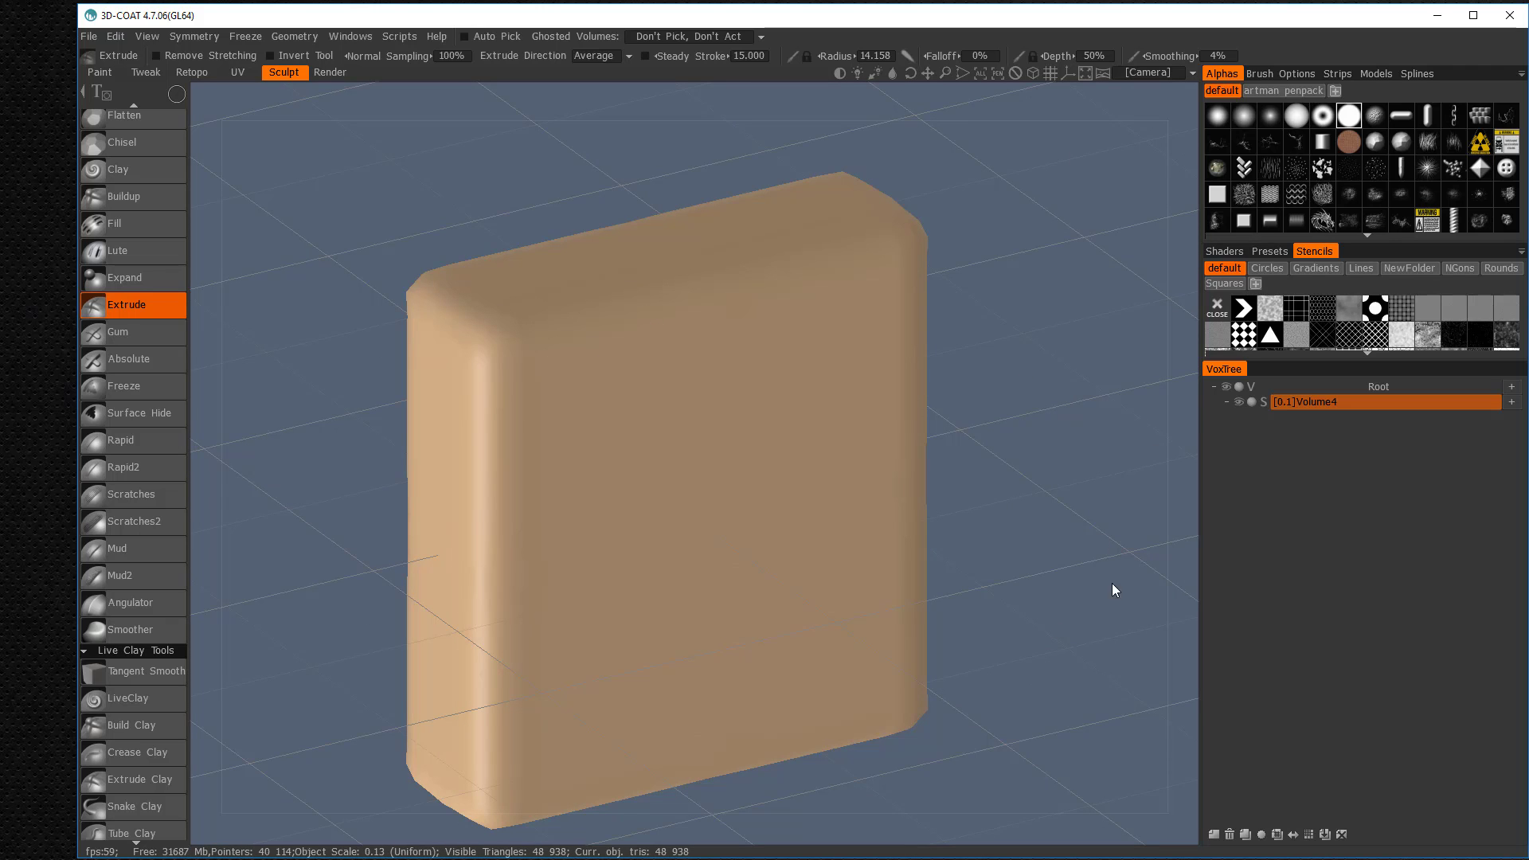
pyautogui.moveTo(1181, 700); pyautogui.dragTo(675, 619)
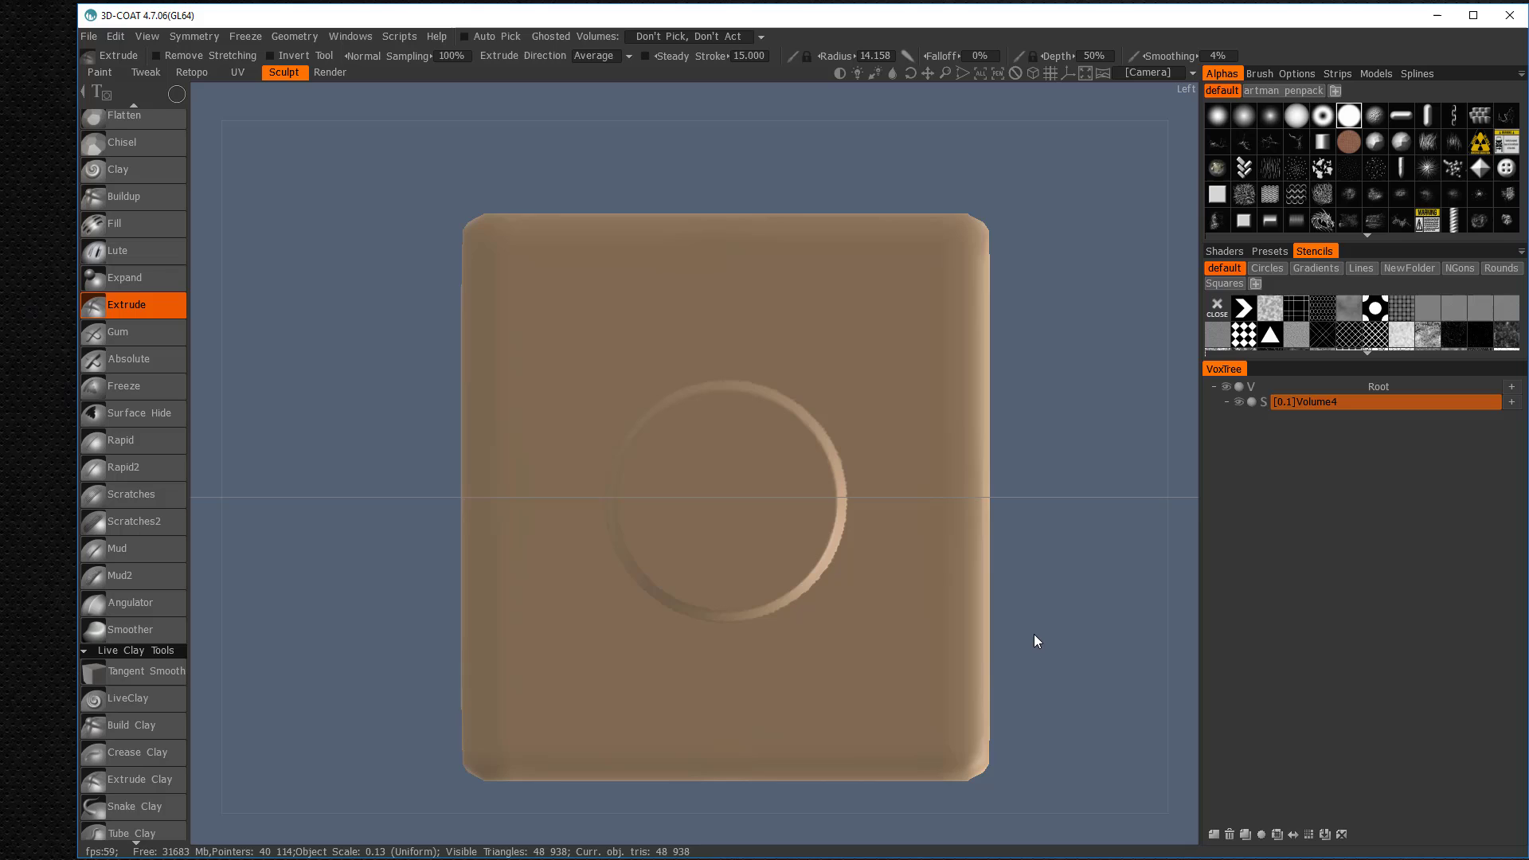